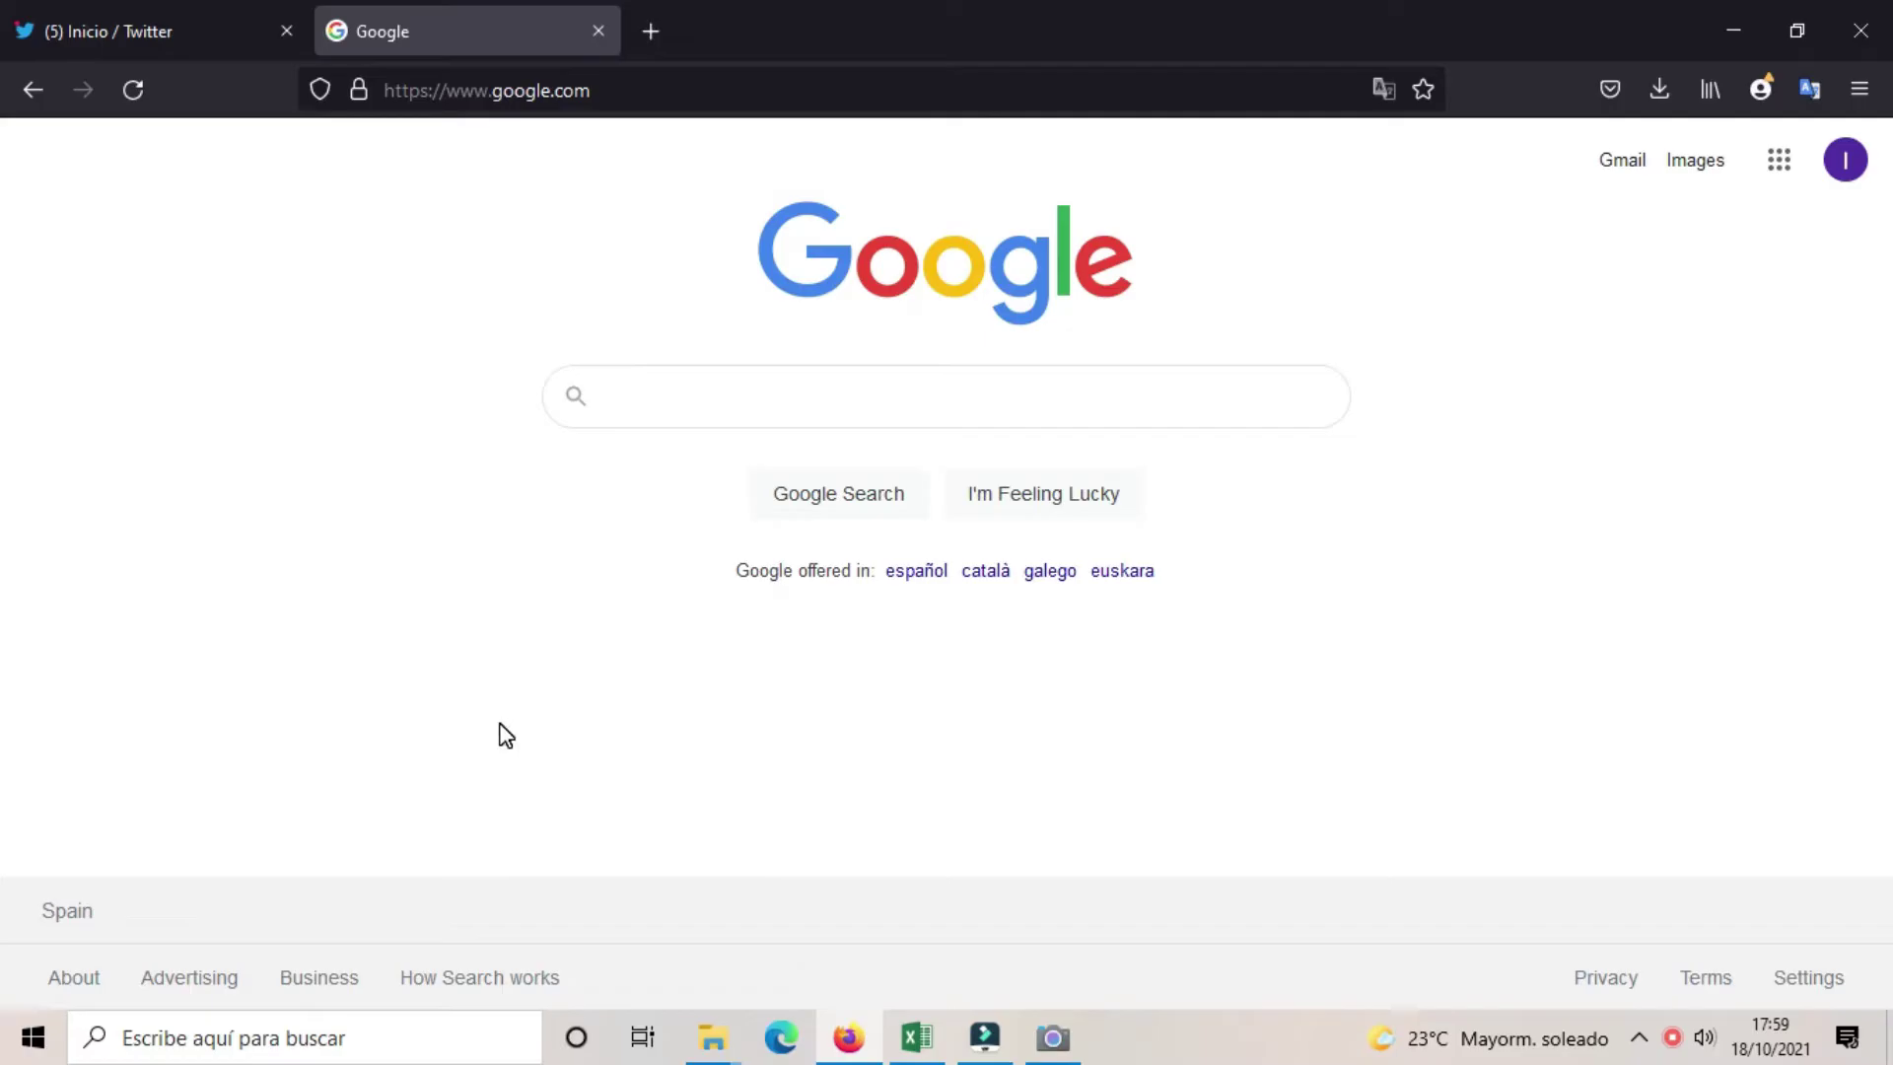
Step: Search Google for 'infobolsa sp500' and open the infobolsa S&P 500 listing page
left_click(963, 390)
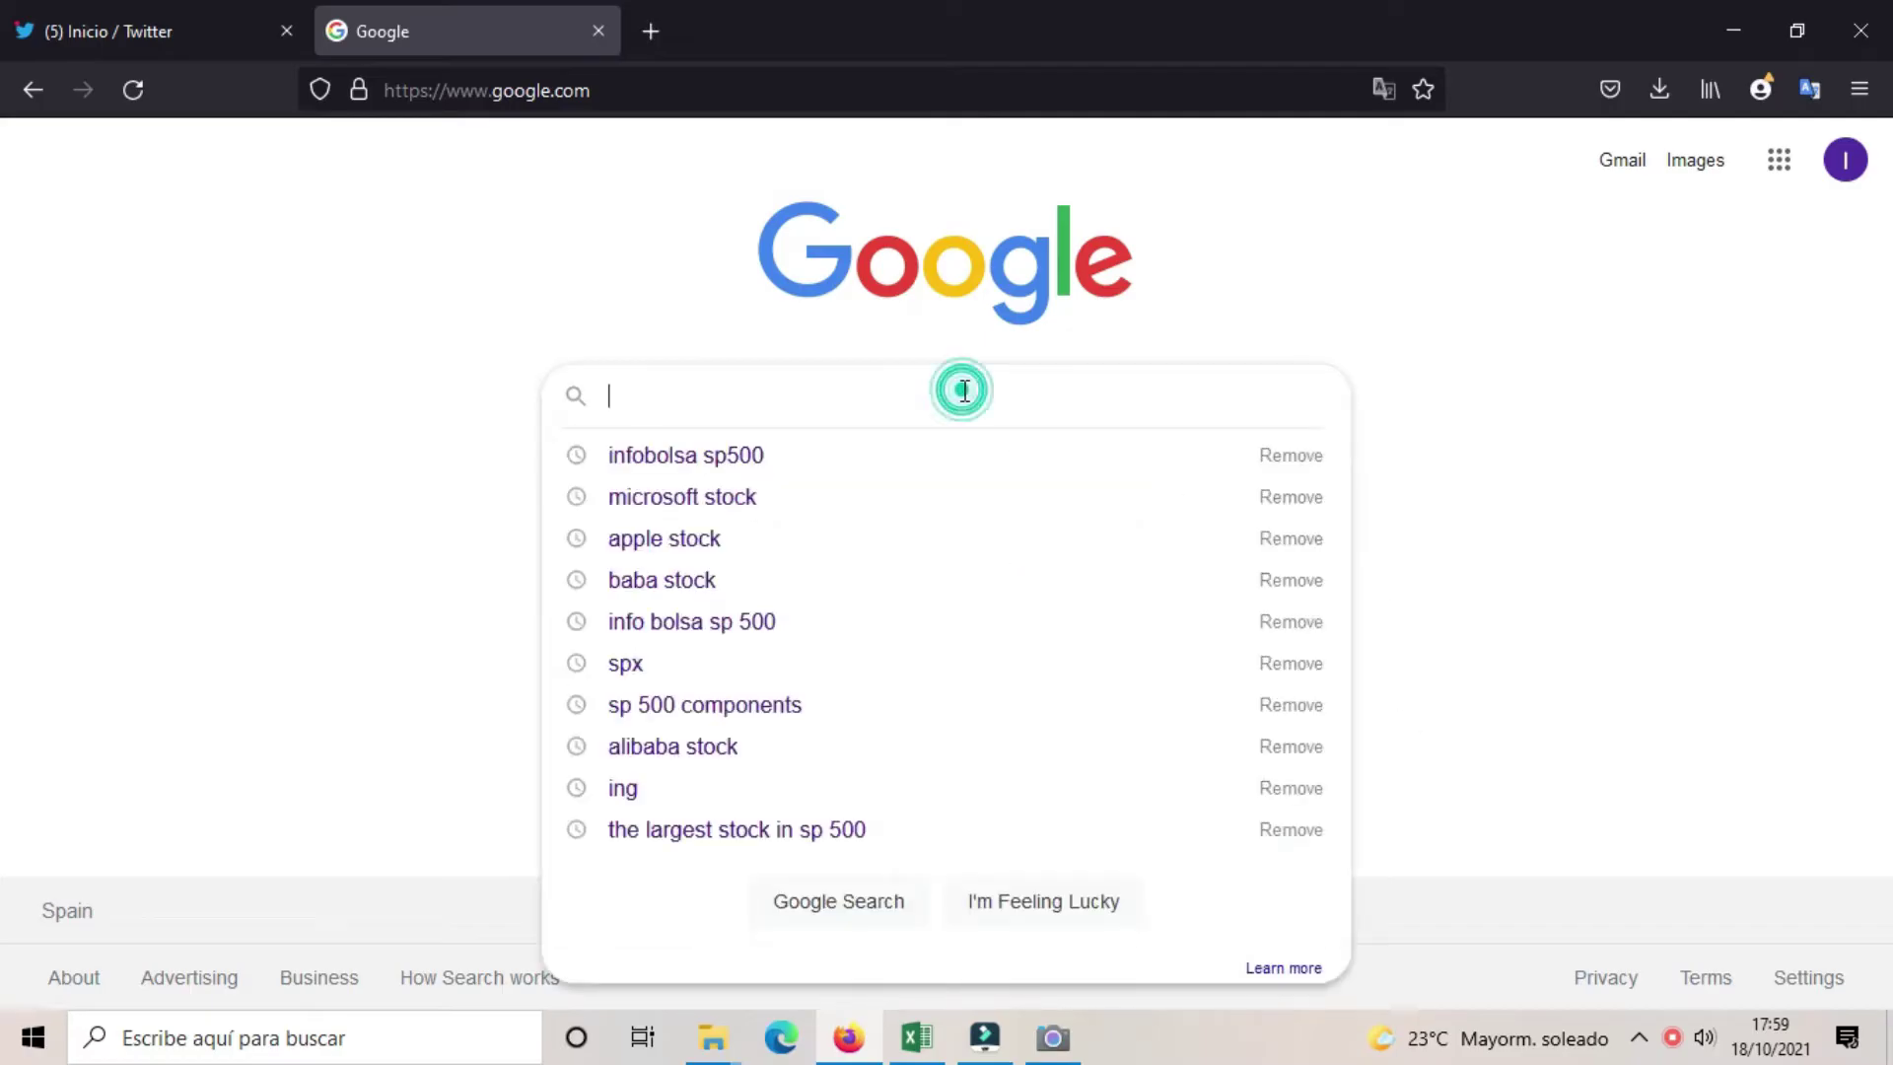
type("INFBOLSA")
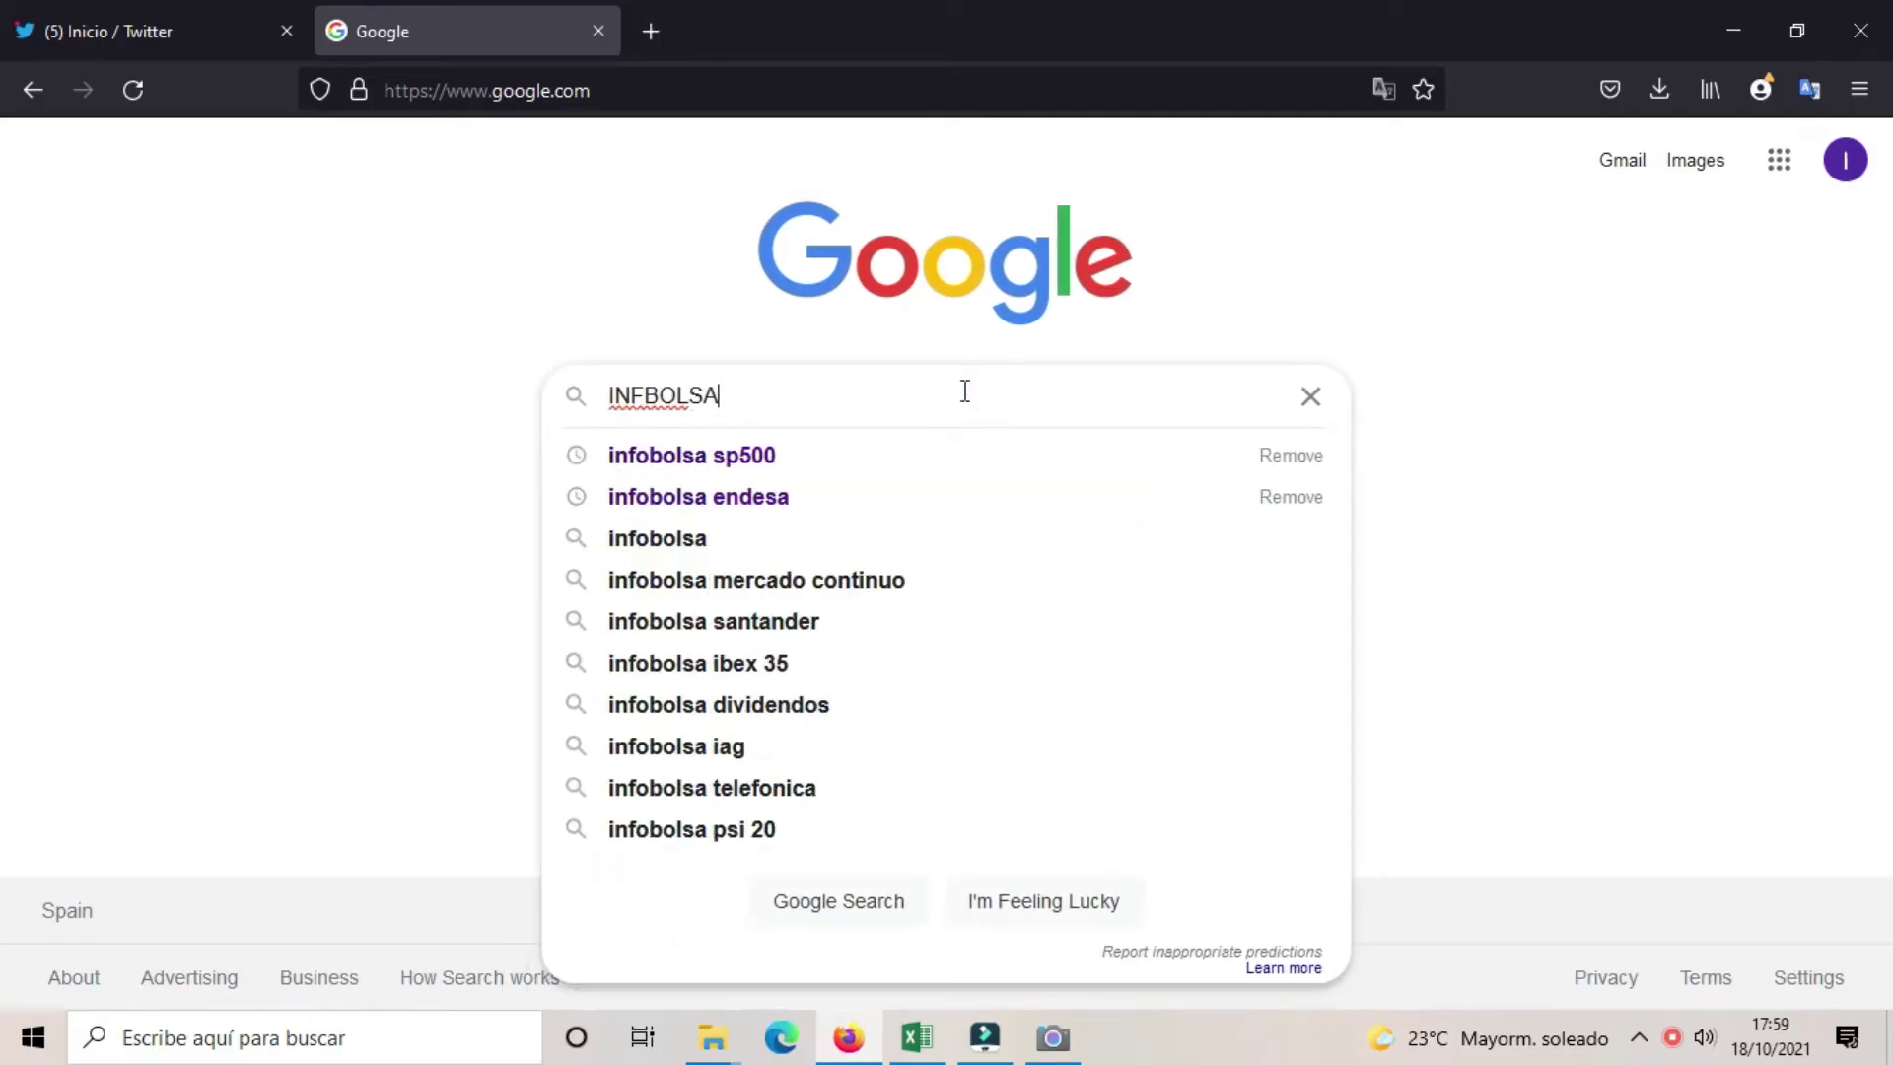
key("Down")
key("Return")
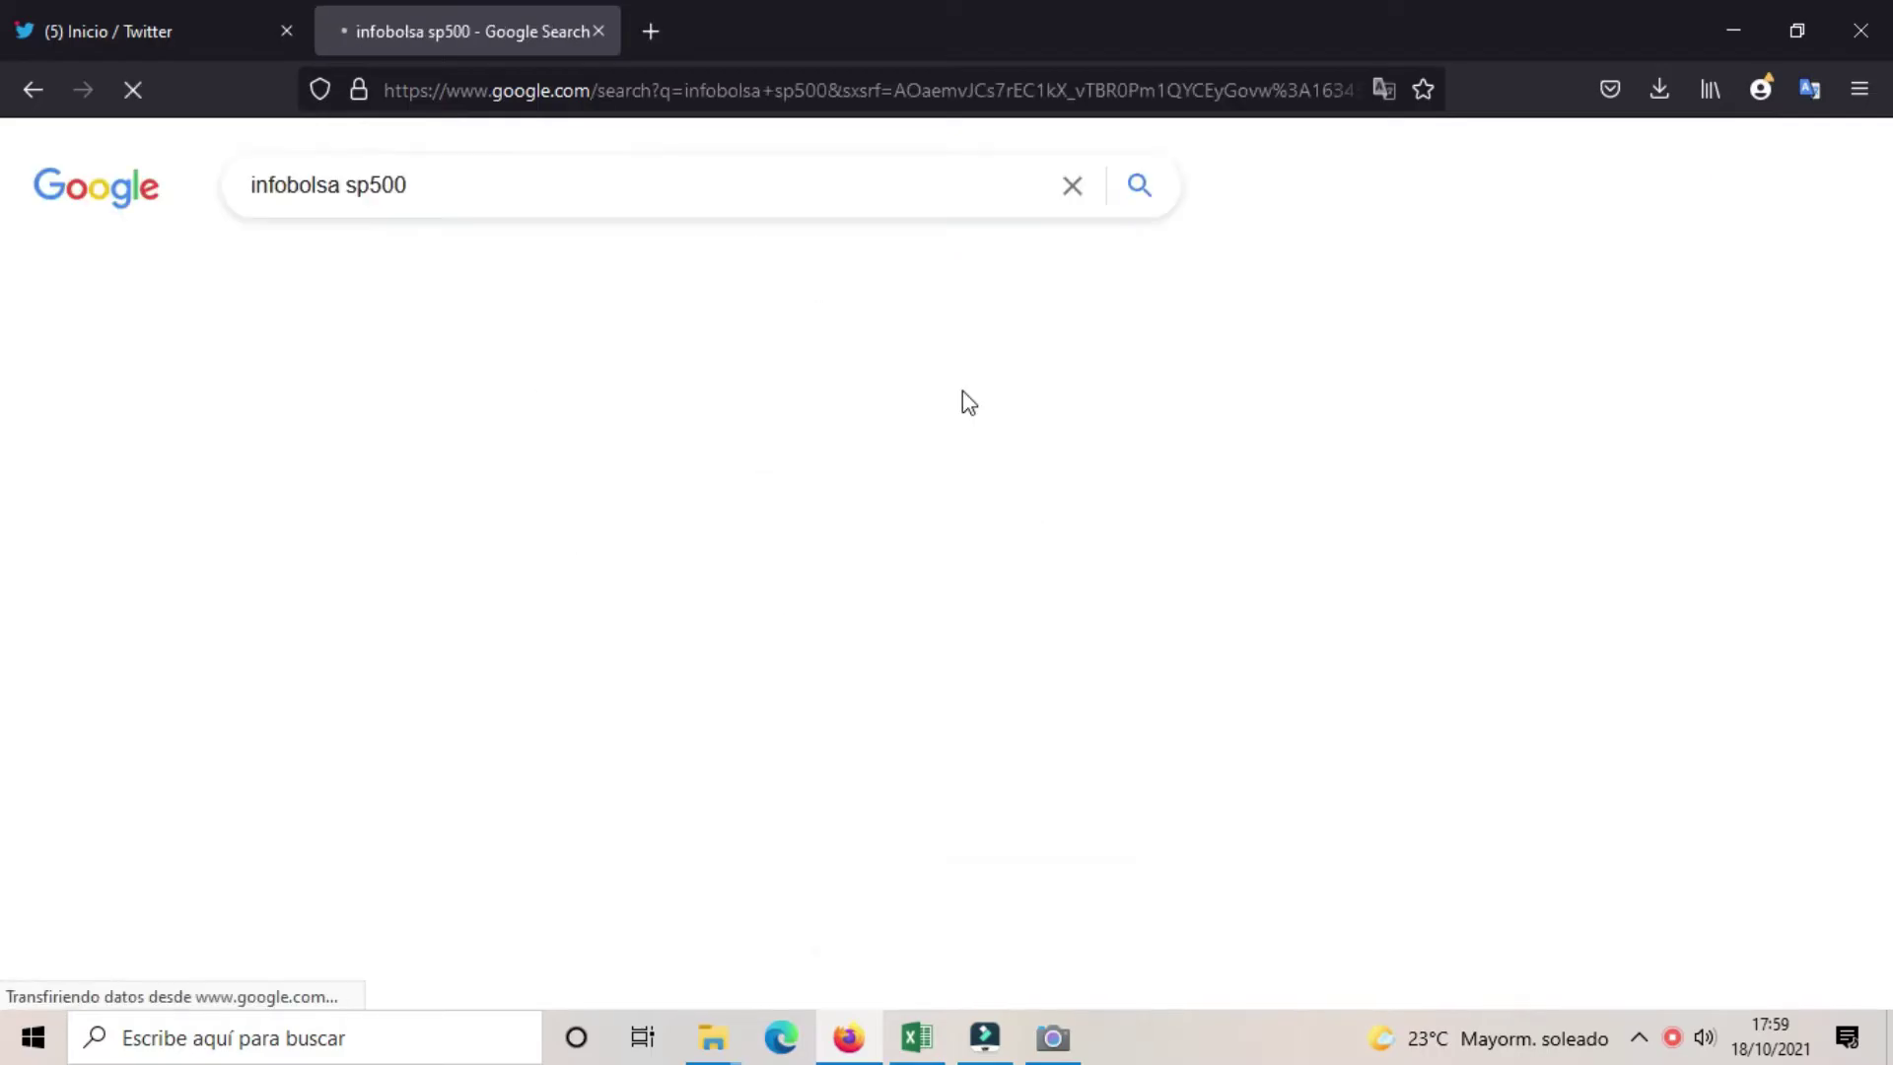
left_click(621, 419)
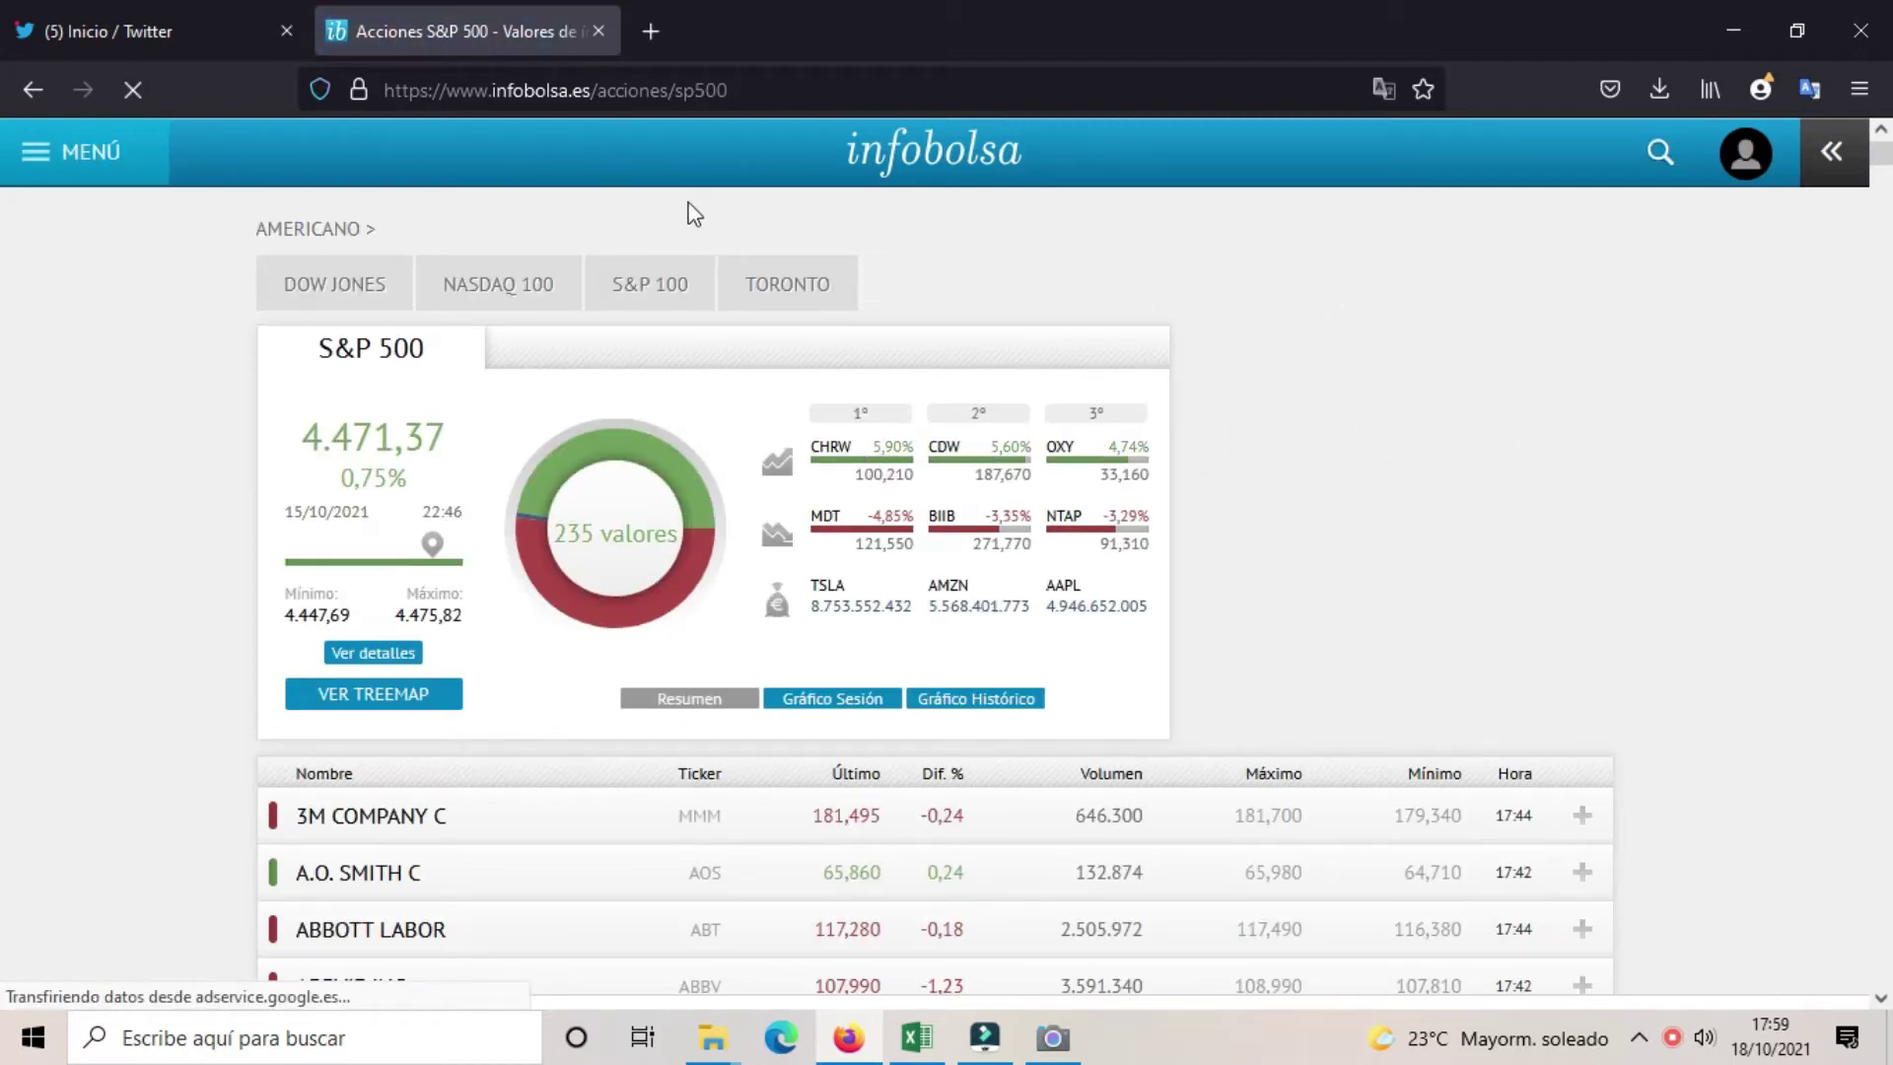
Step: Copy the infobolsa S&P 500 page's web address from the address bar
left_click(750, 94)
left_click_drag(751, 94, 365, 90)
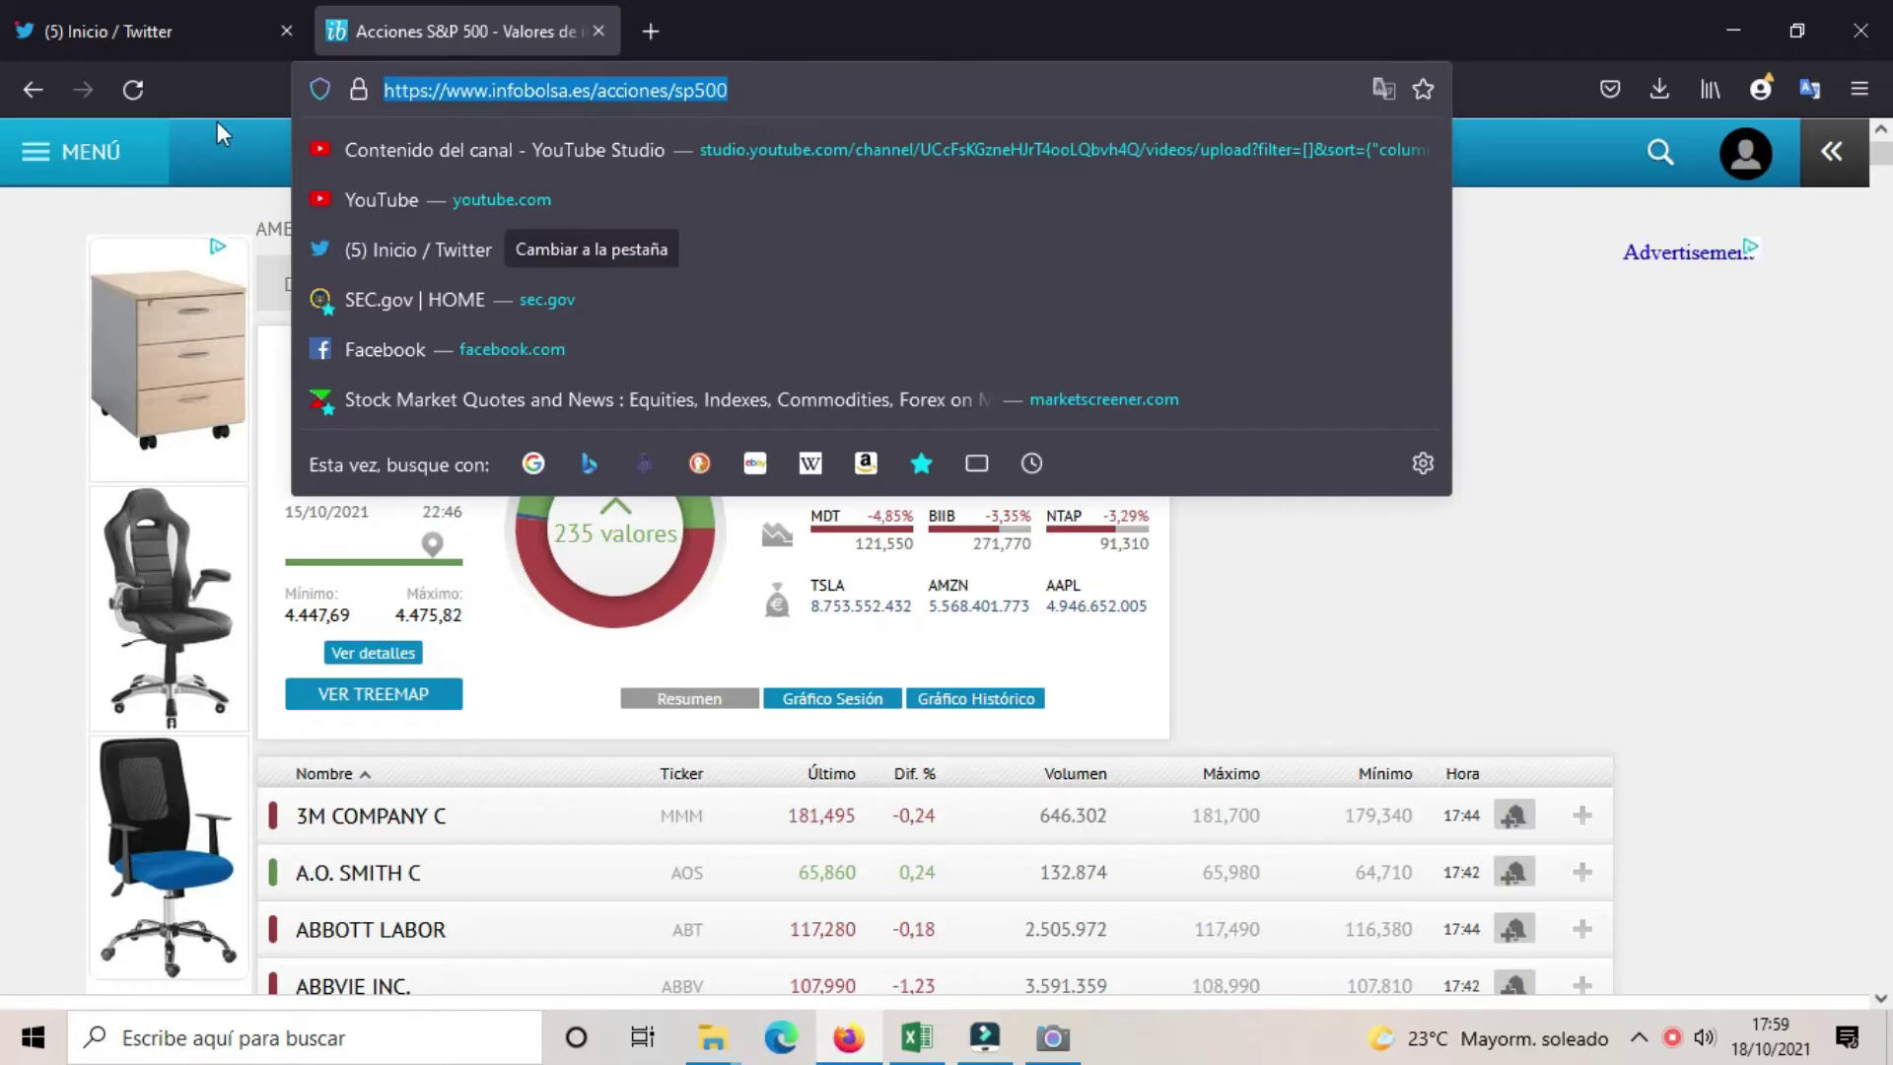
right_click(430, 94)
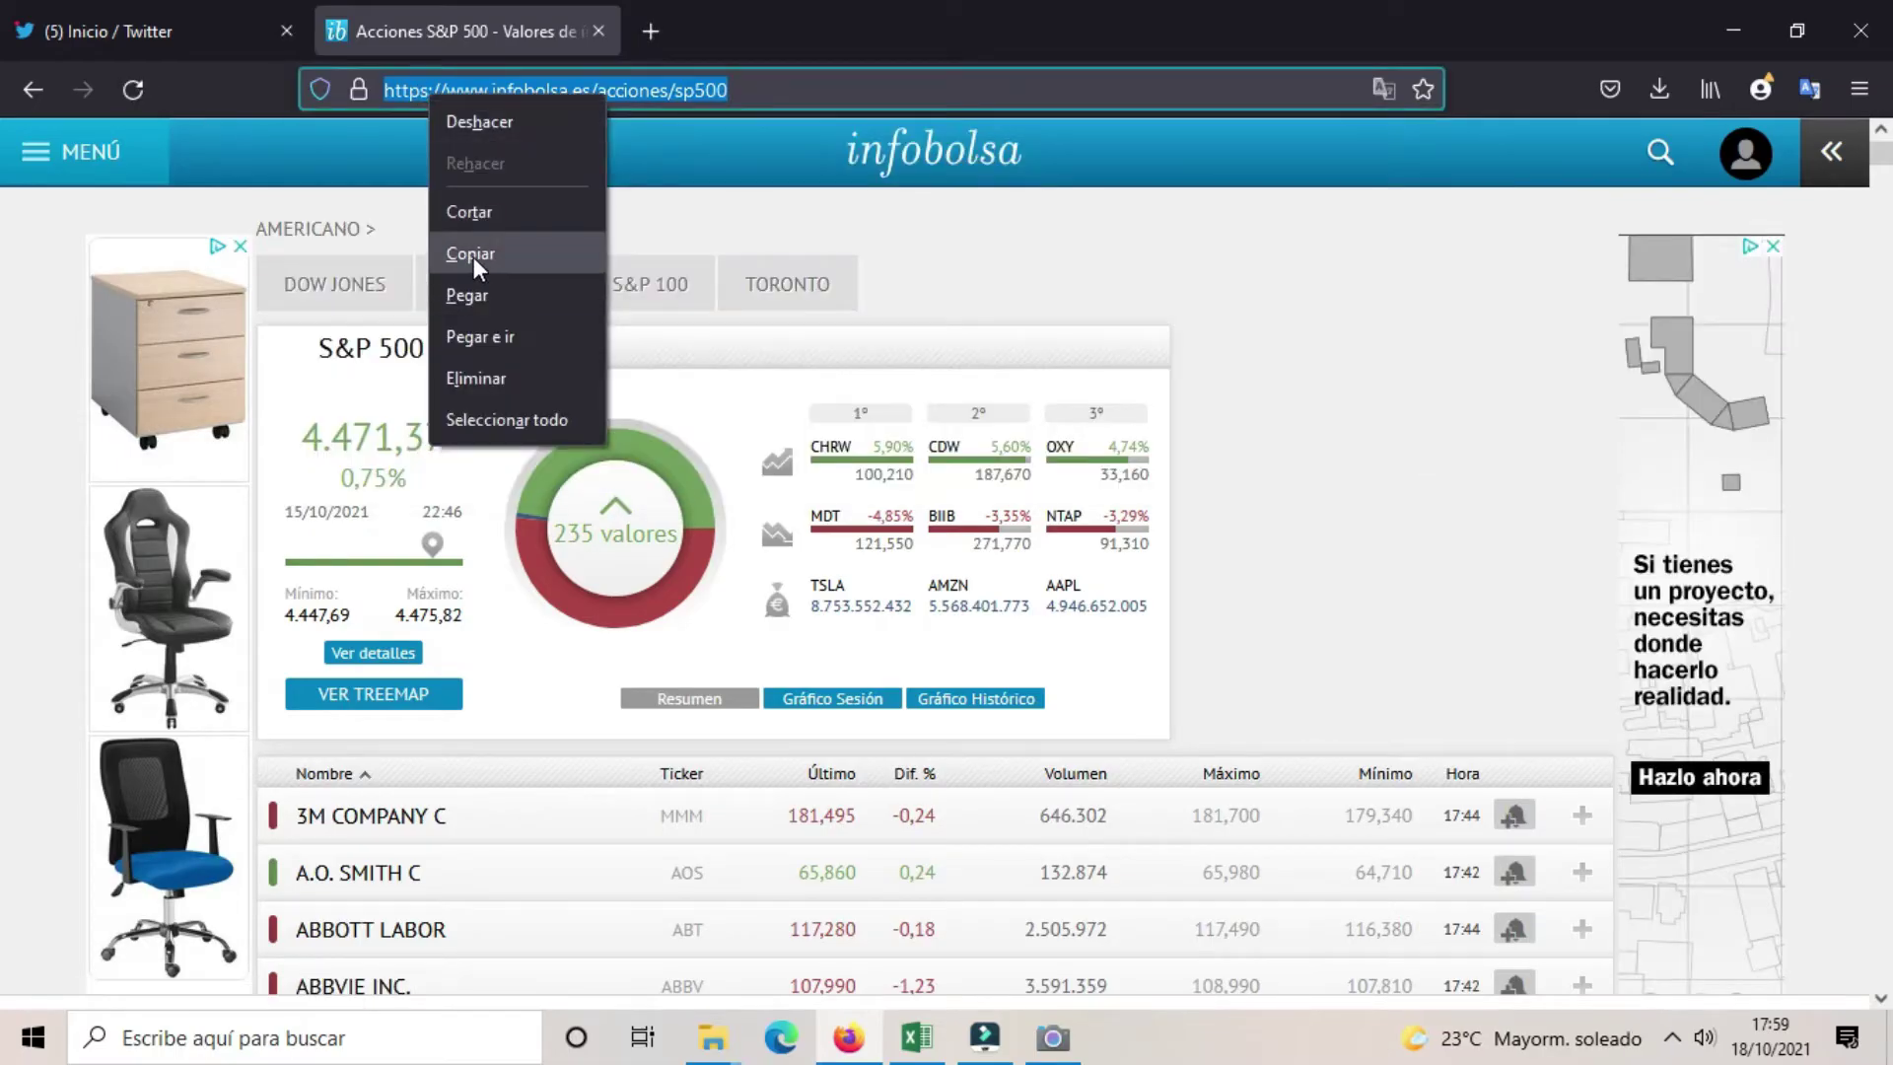
left_click(474, 255)
left_click(1434, 564)
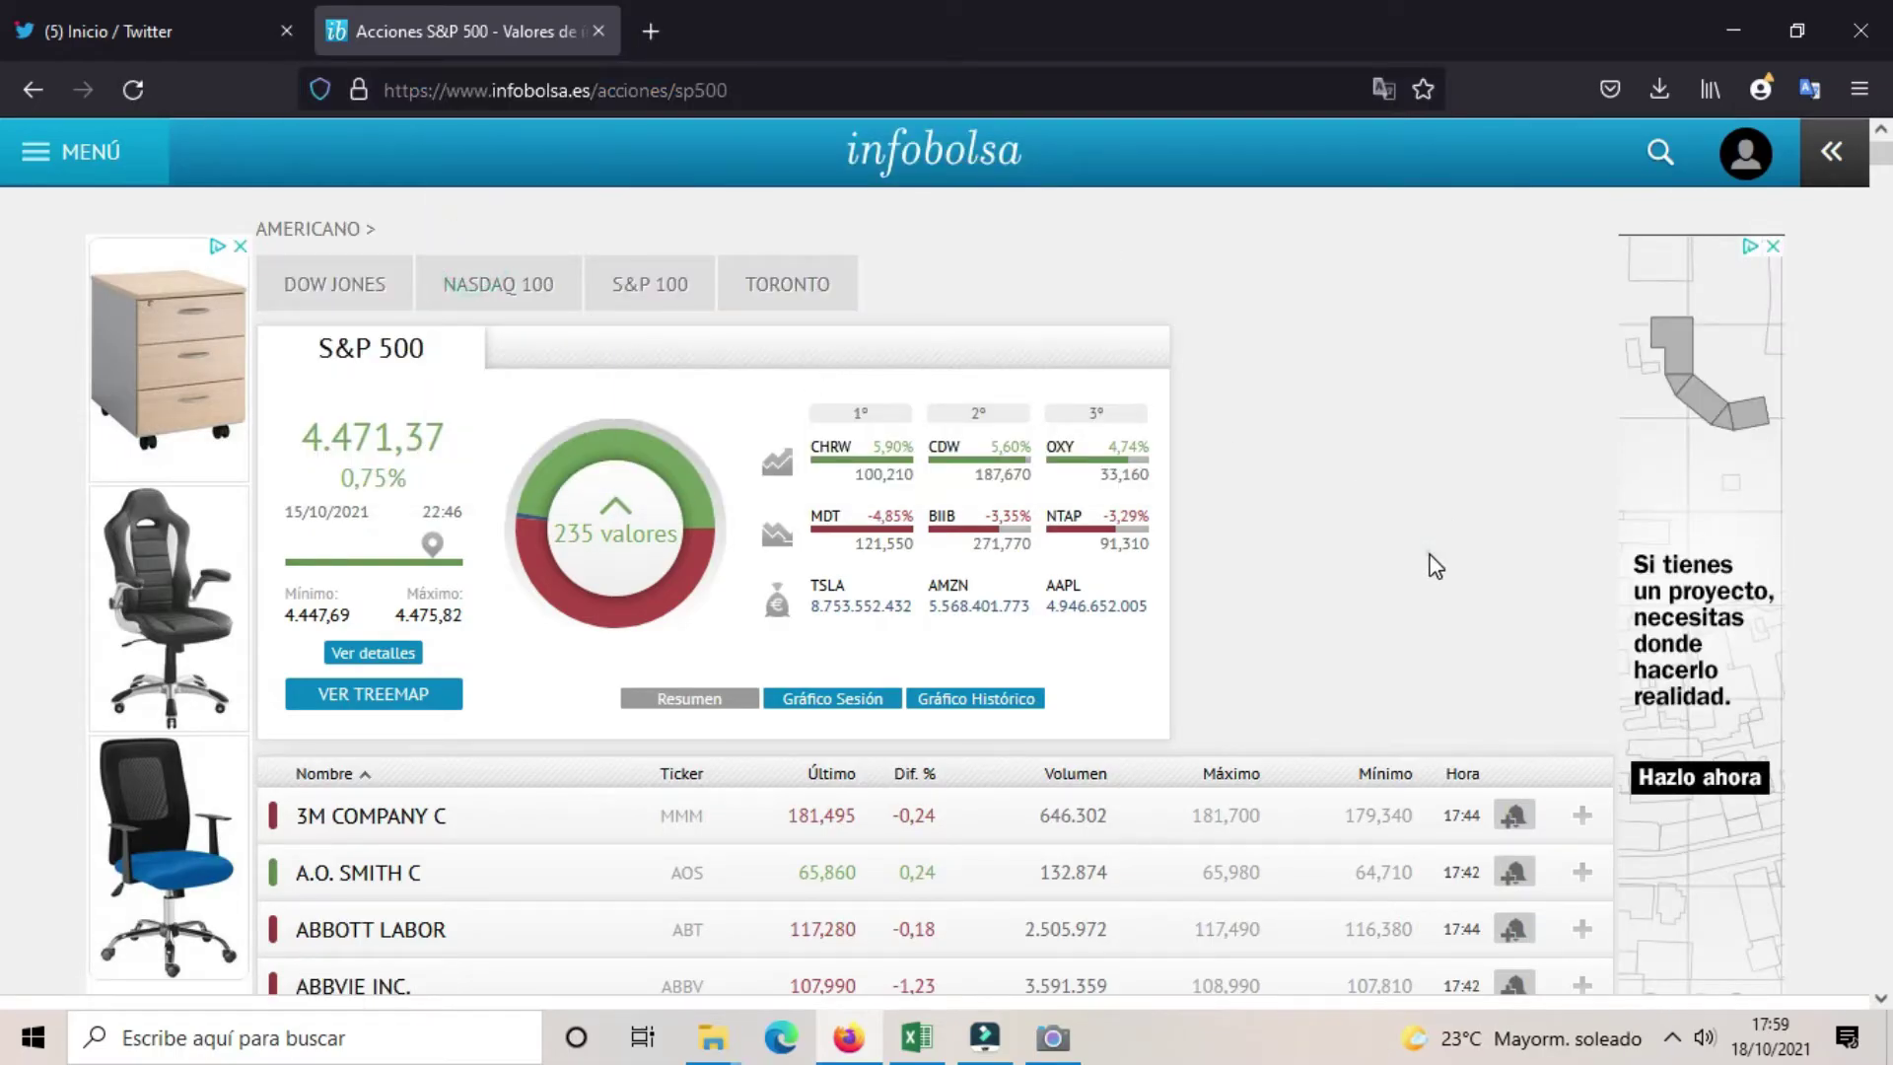
scroll(1198, 583, "down", 2)
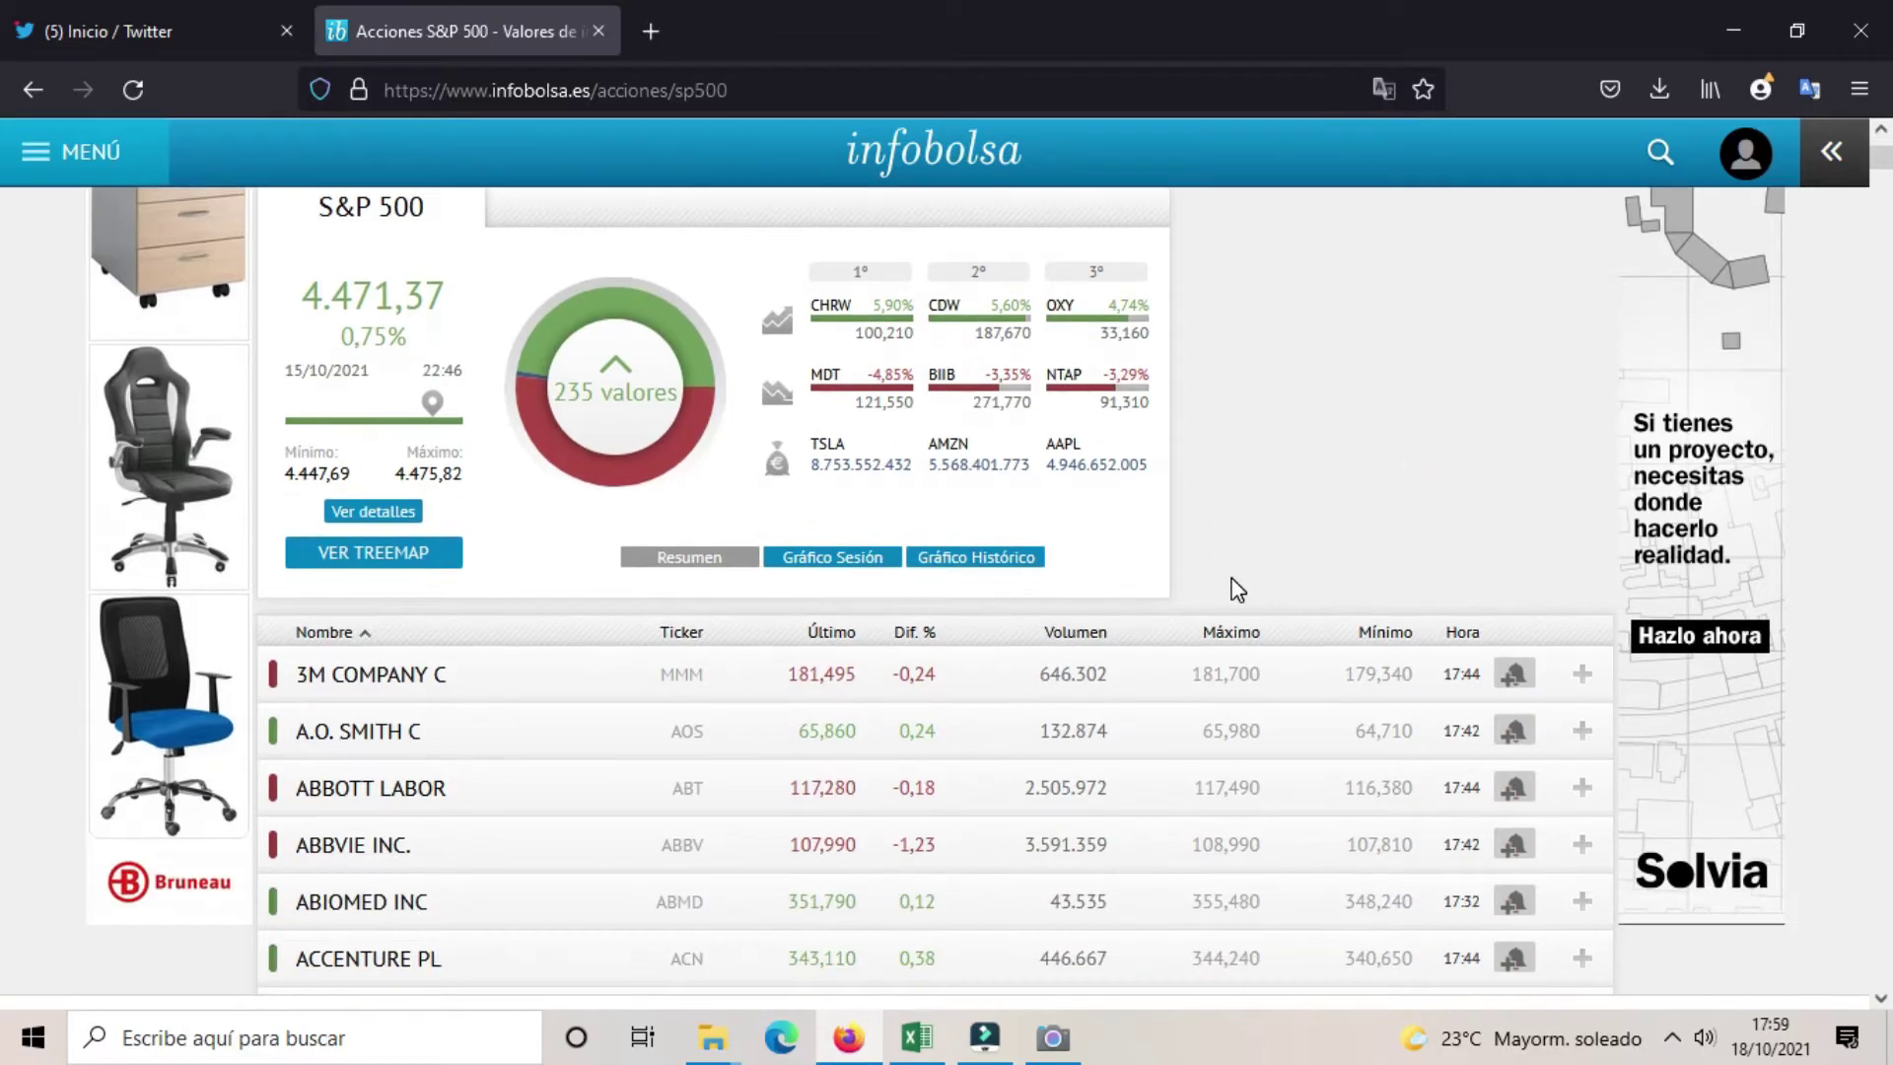
Step: In the ACTUALIZAR COTIZACIONES workbook, bring up Obtener datos externos on the Datos tab
left_click(904, 1035)
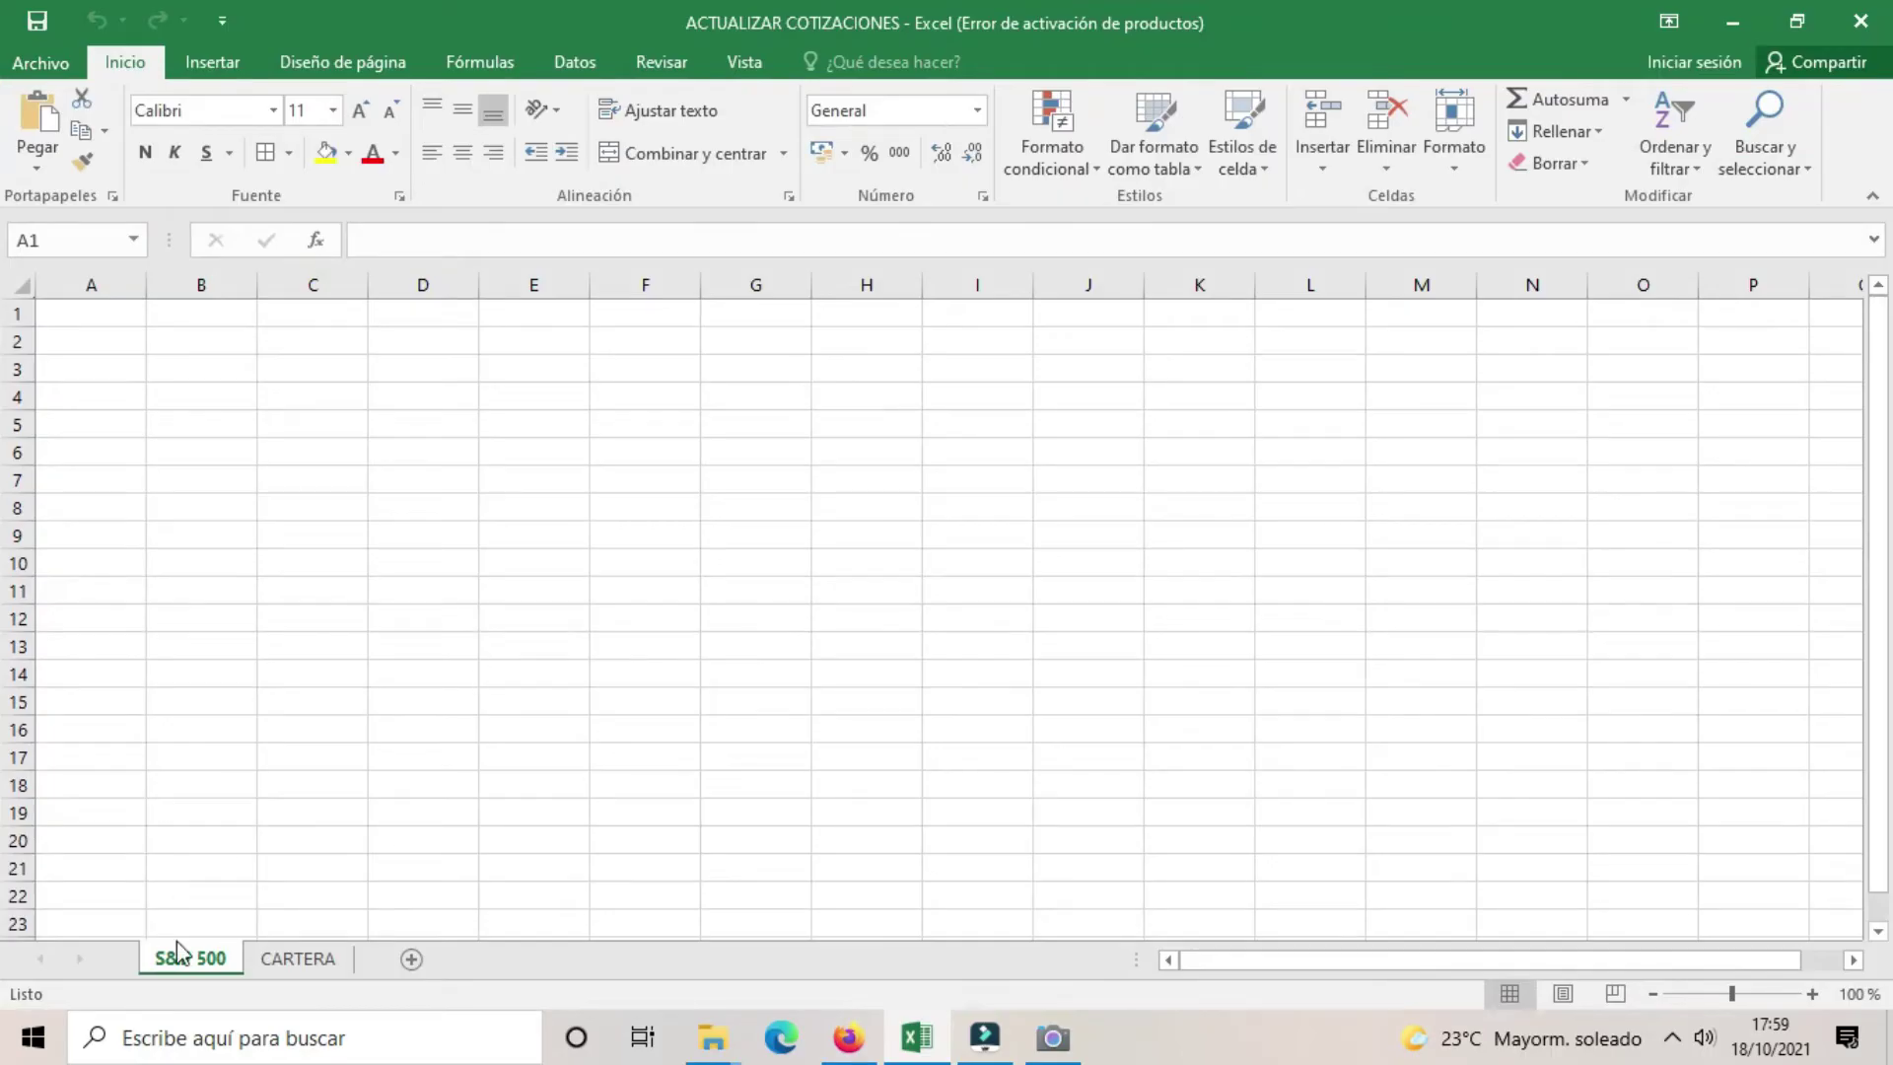
left_click(564, 63)
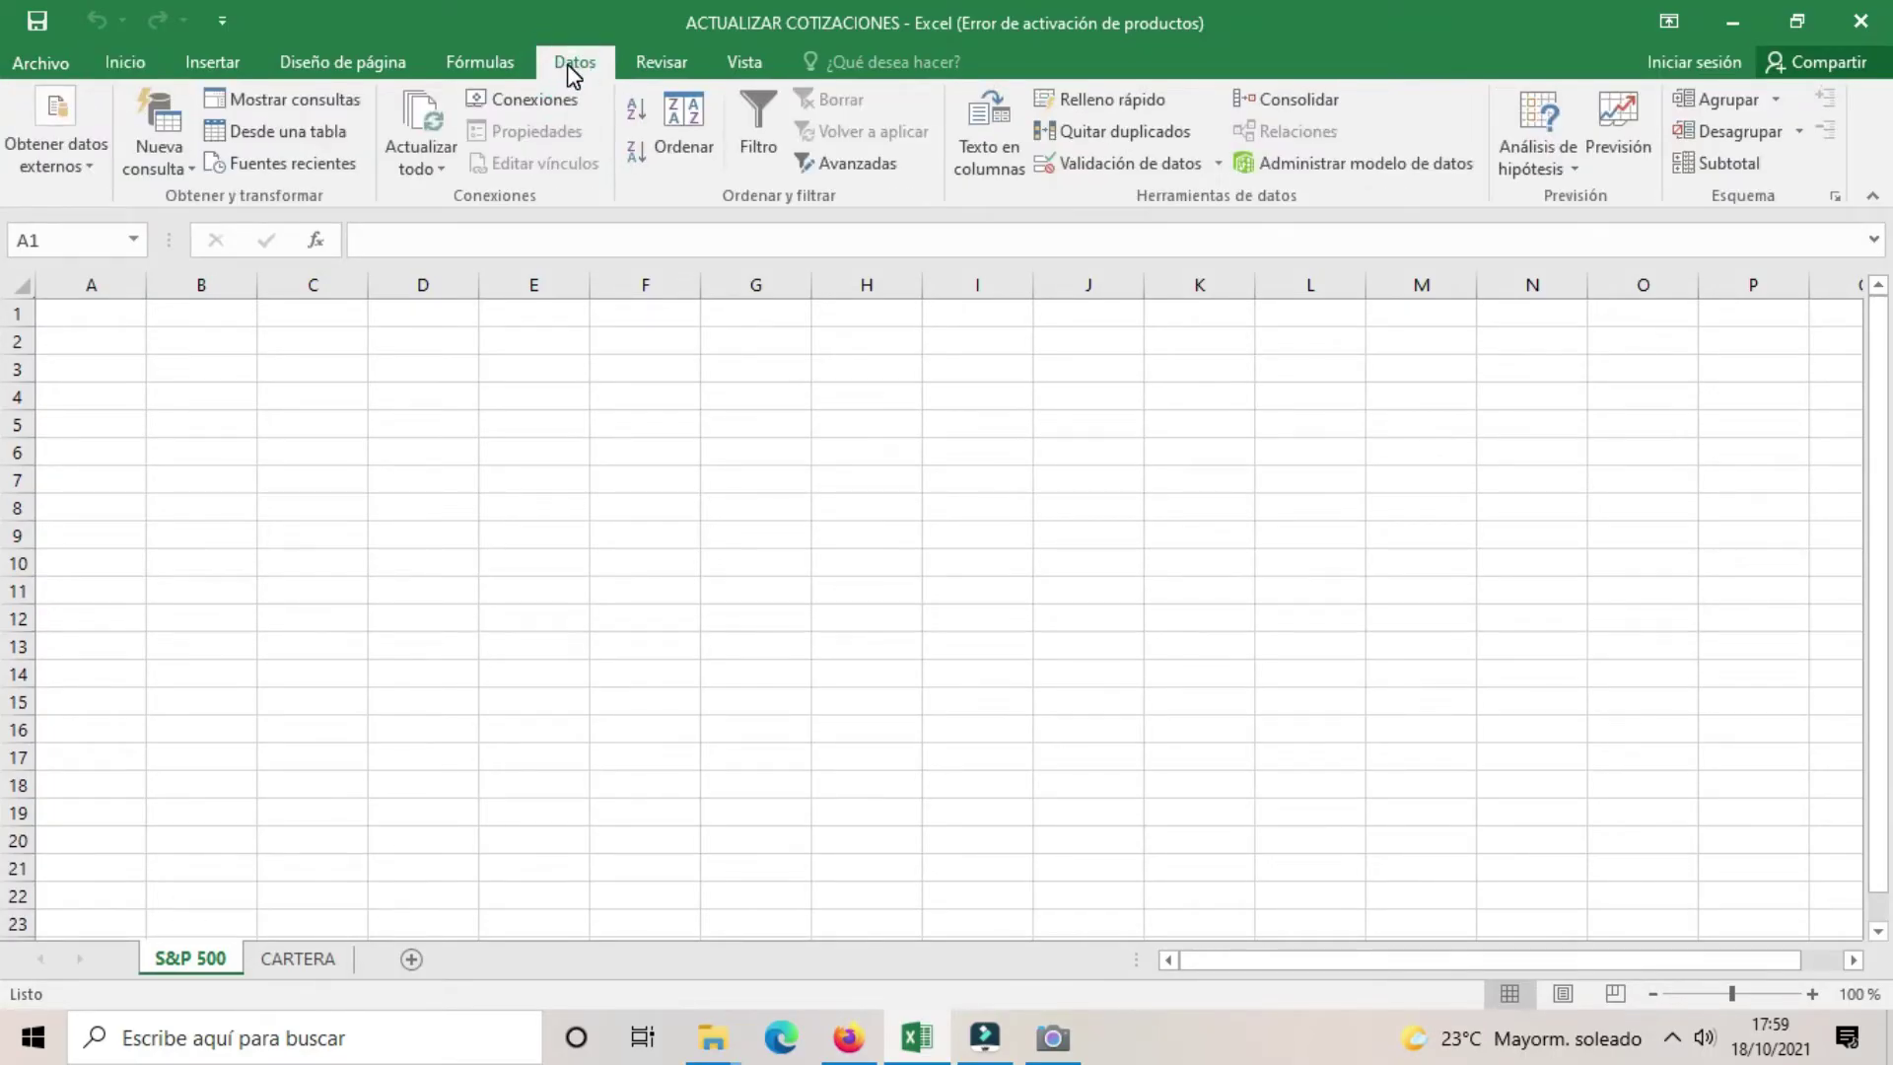
left_click(85, 164)
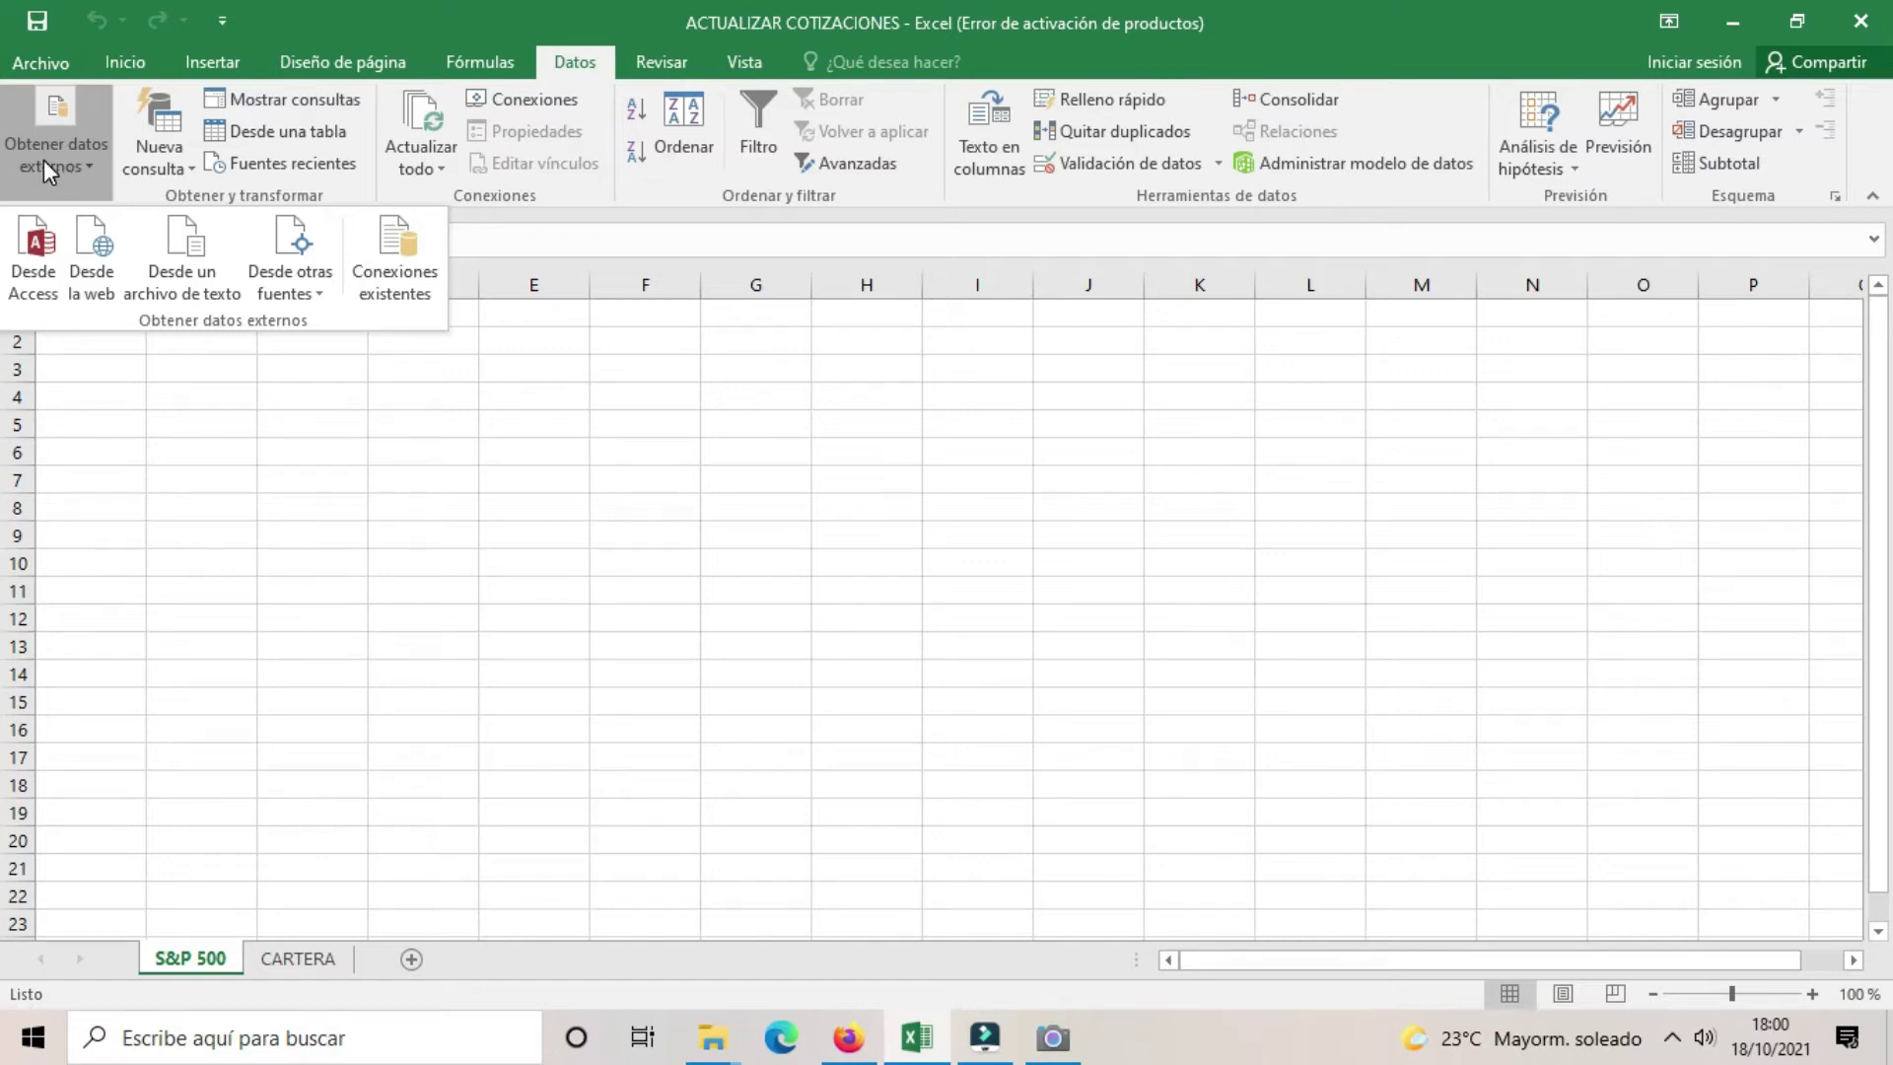
Step: Start a Desde la web query with the pasted infobolsa address, allowing scripts so it loads
left_click(92, 252)
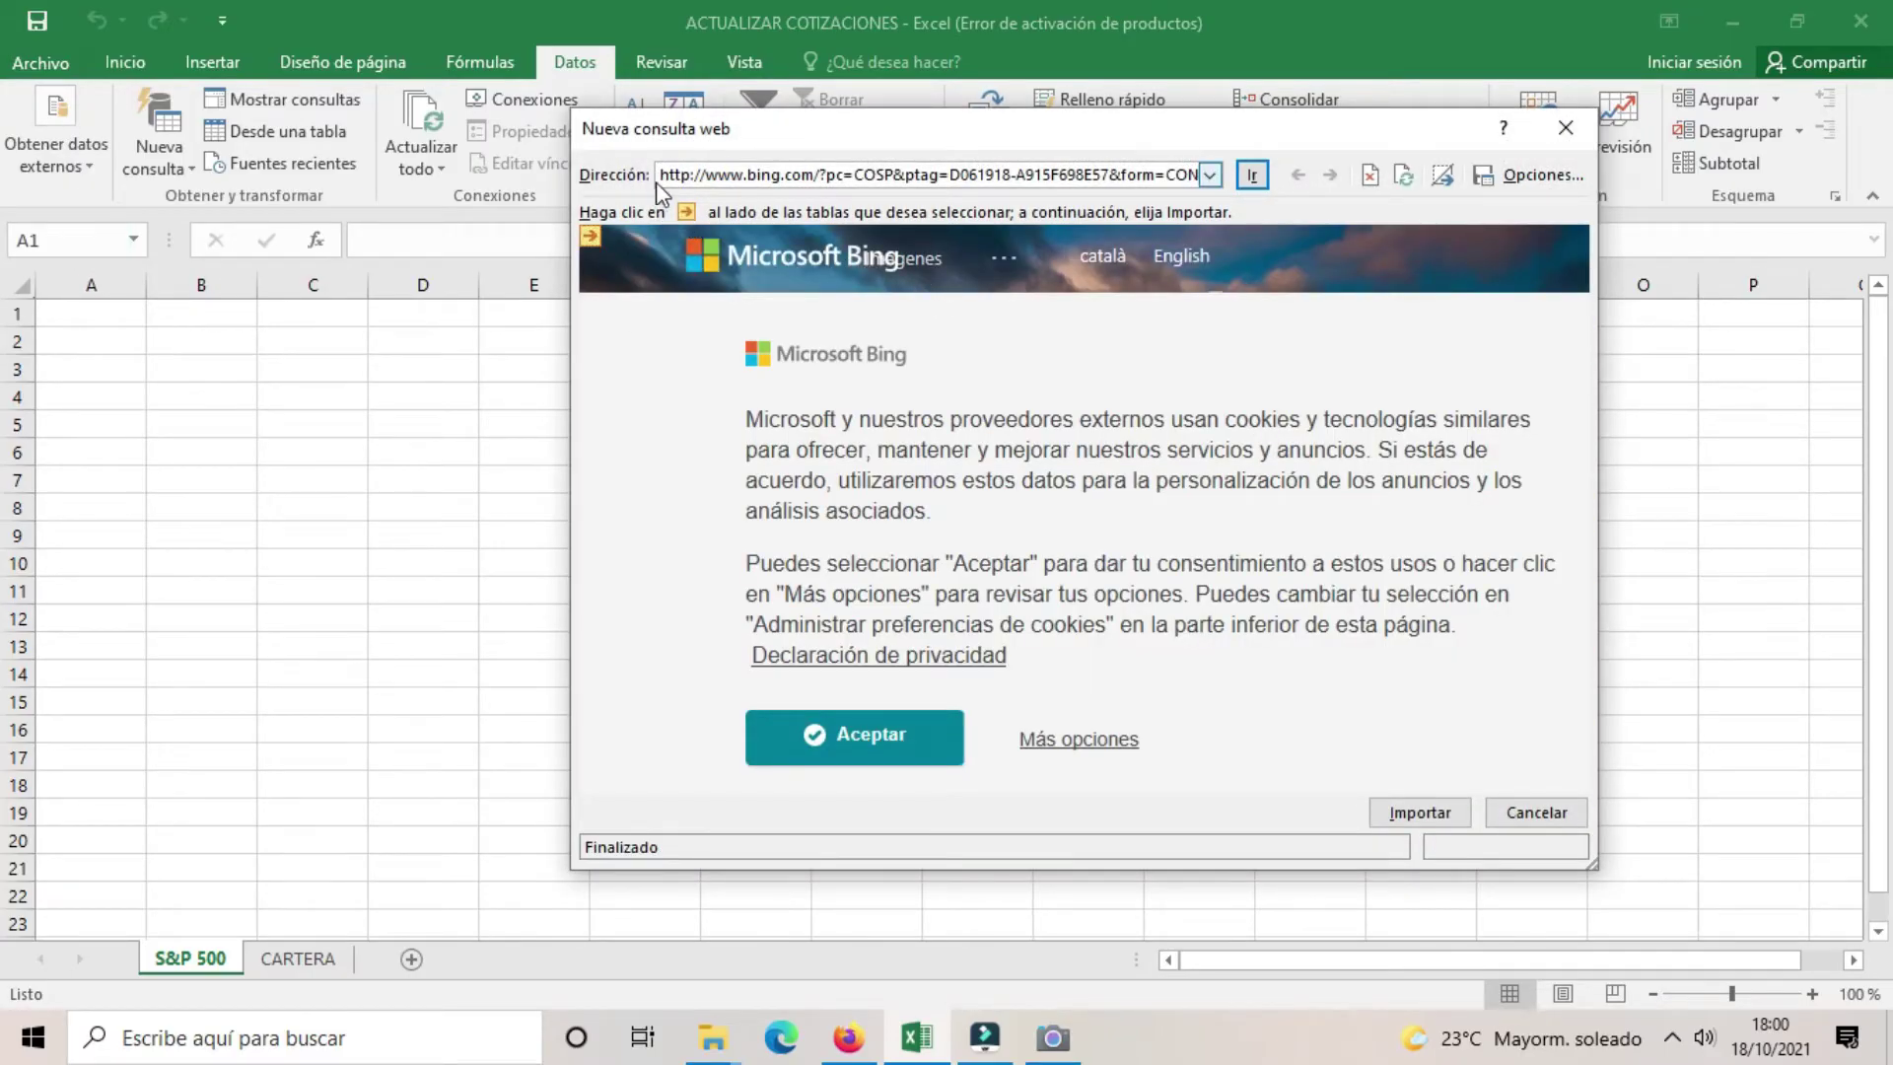
left_click_drag(664, 175, 1298, 192)
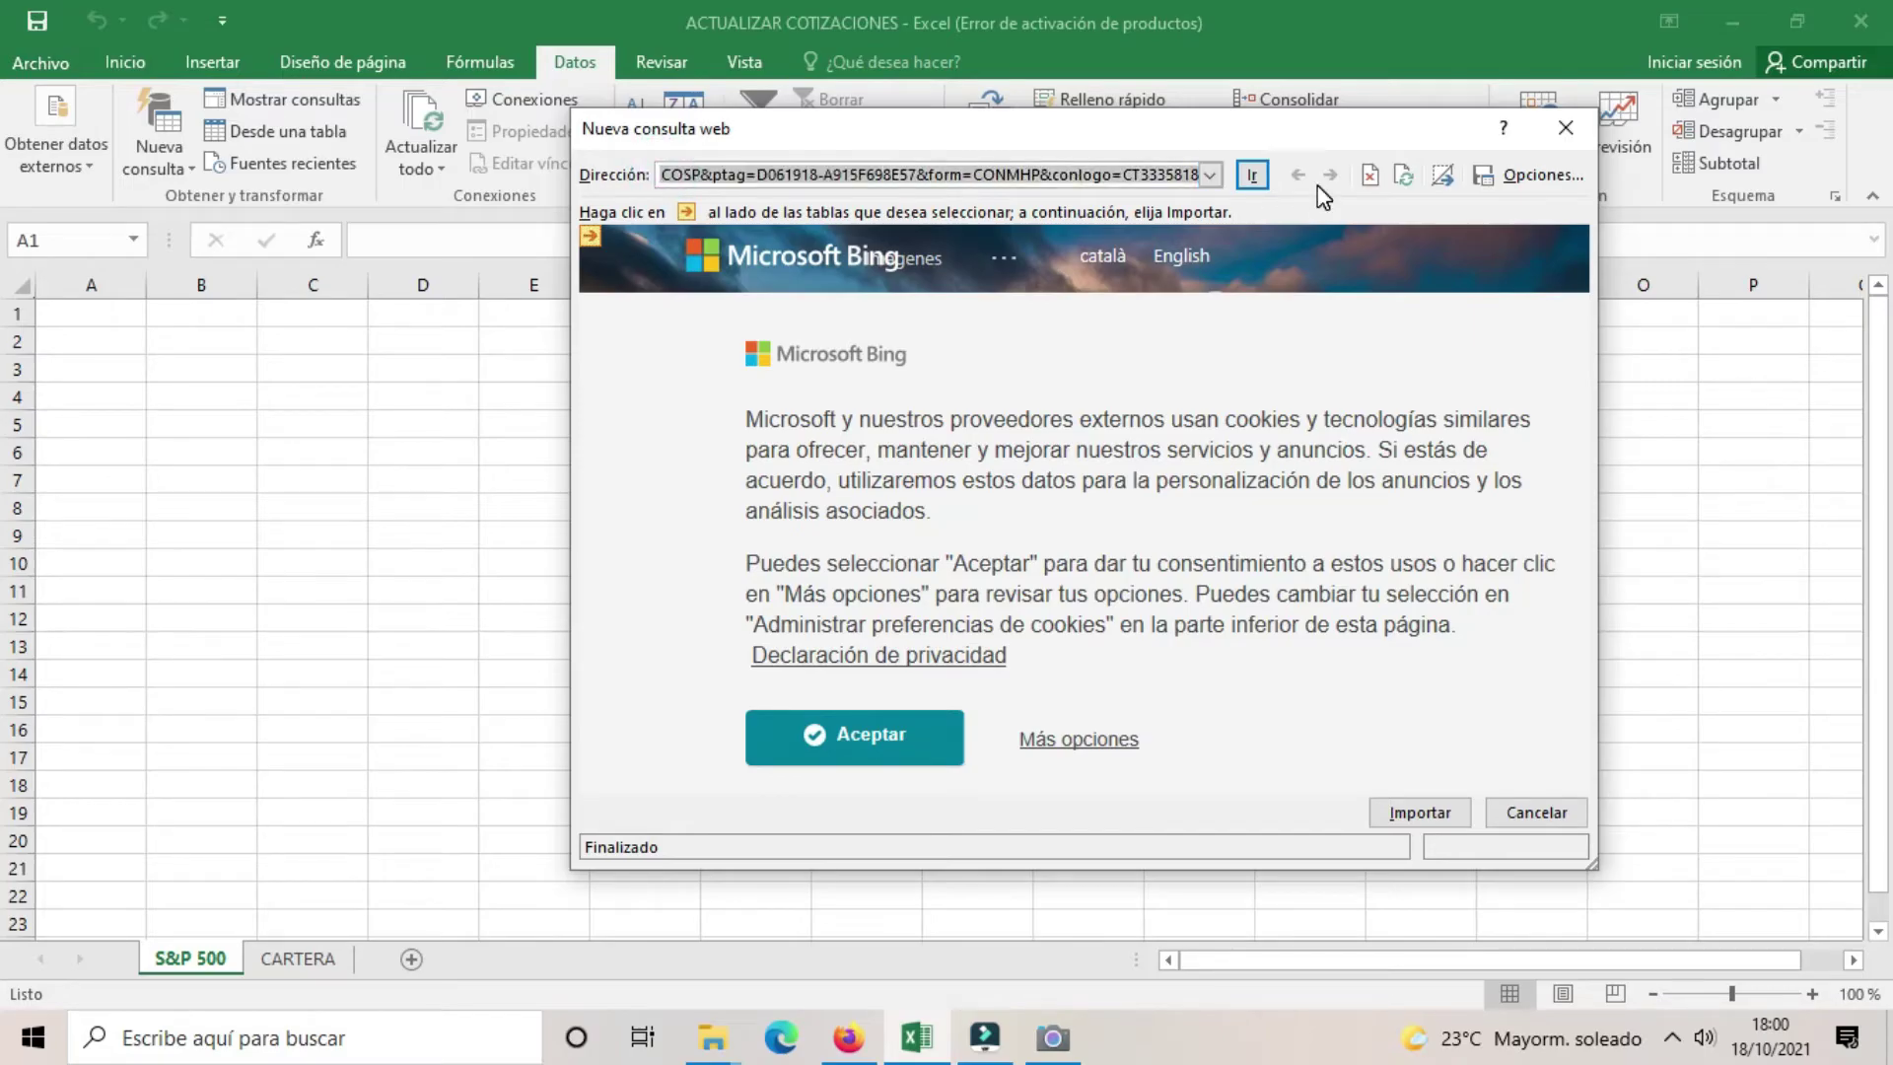
key("BackSpace")
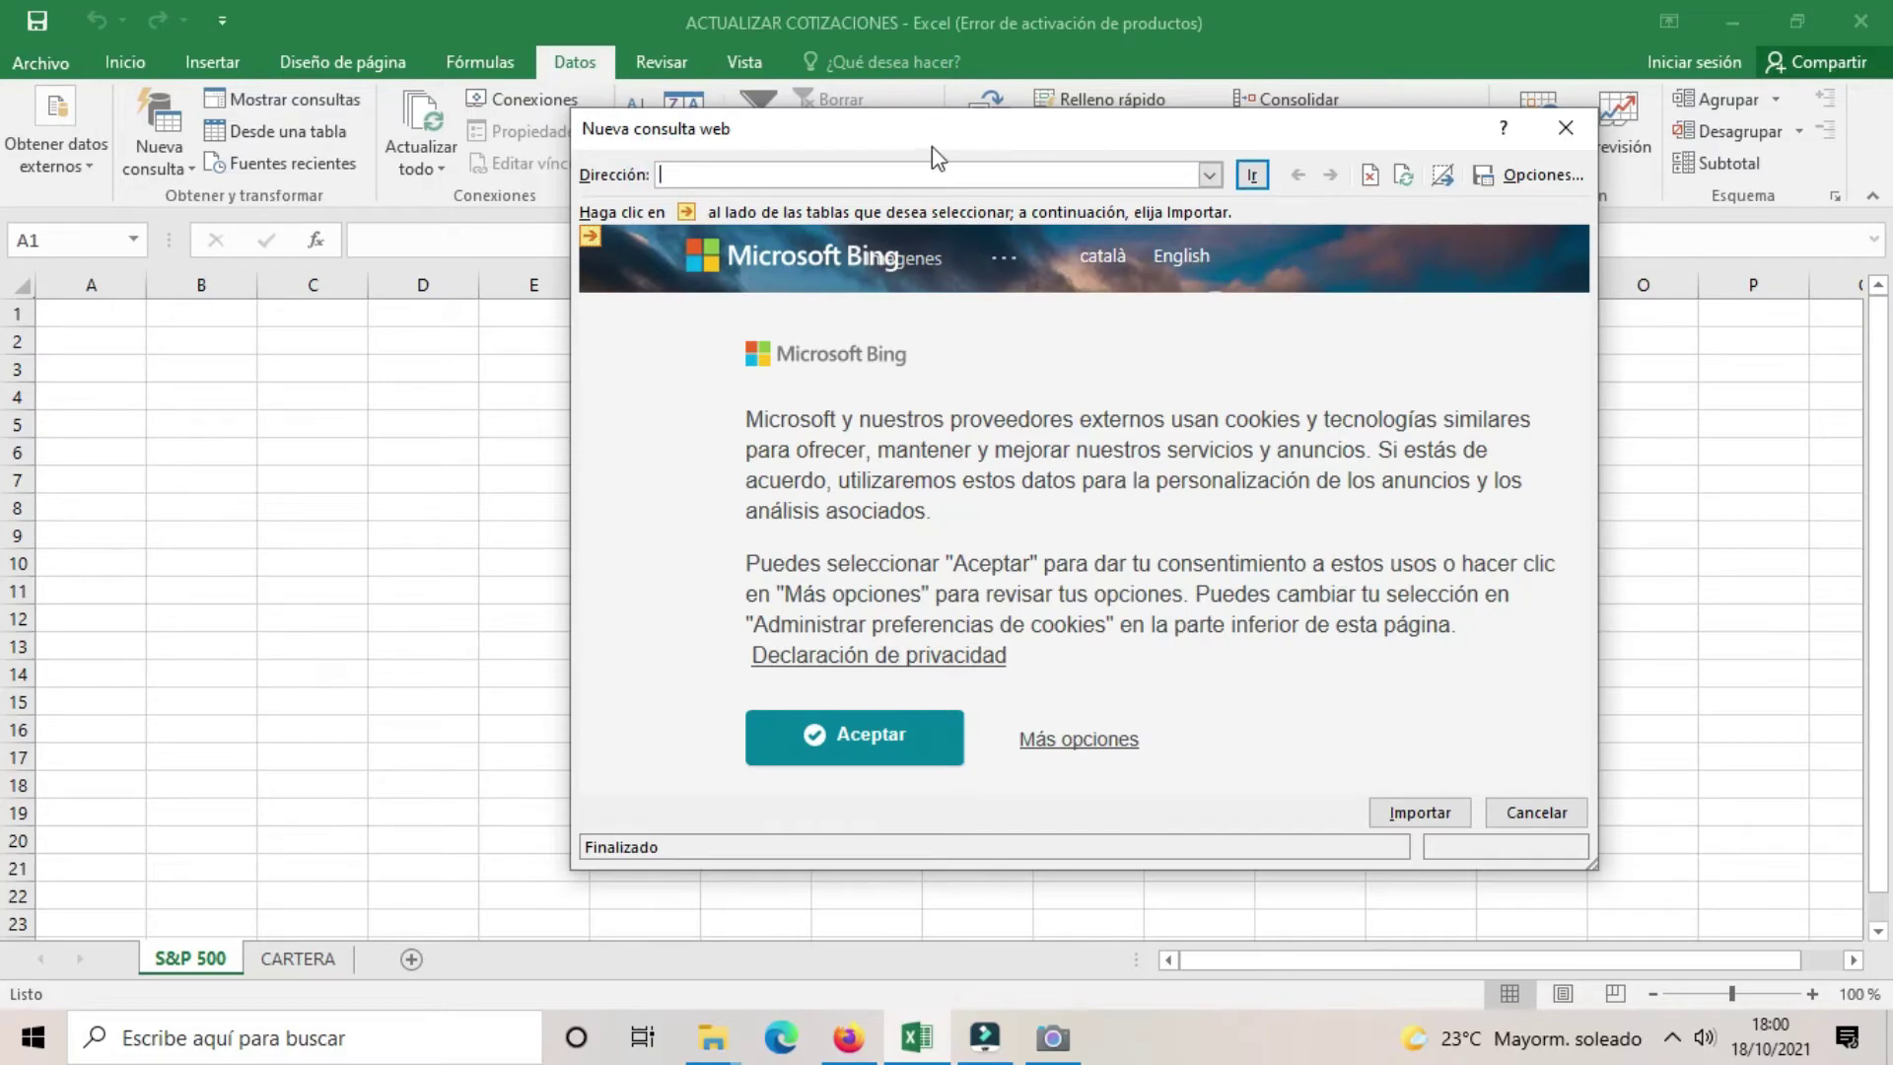
right_click(943, 173)
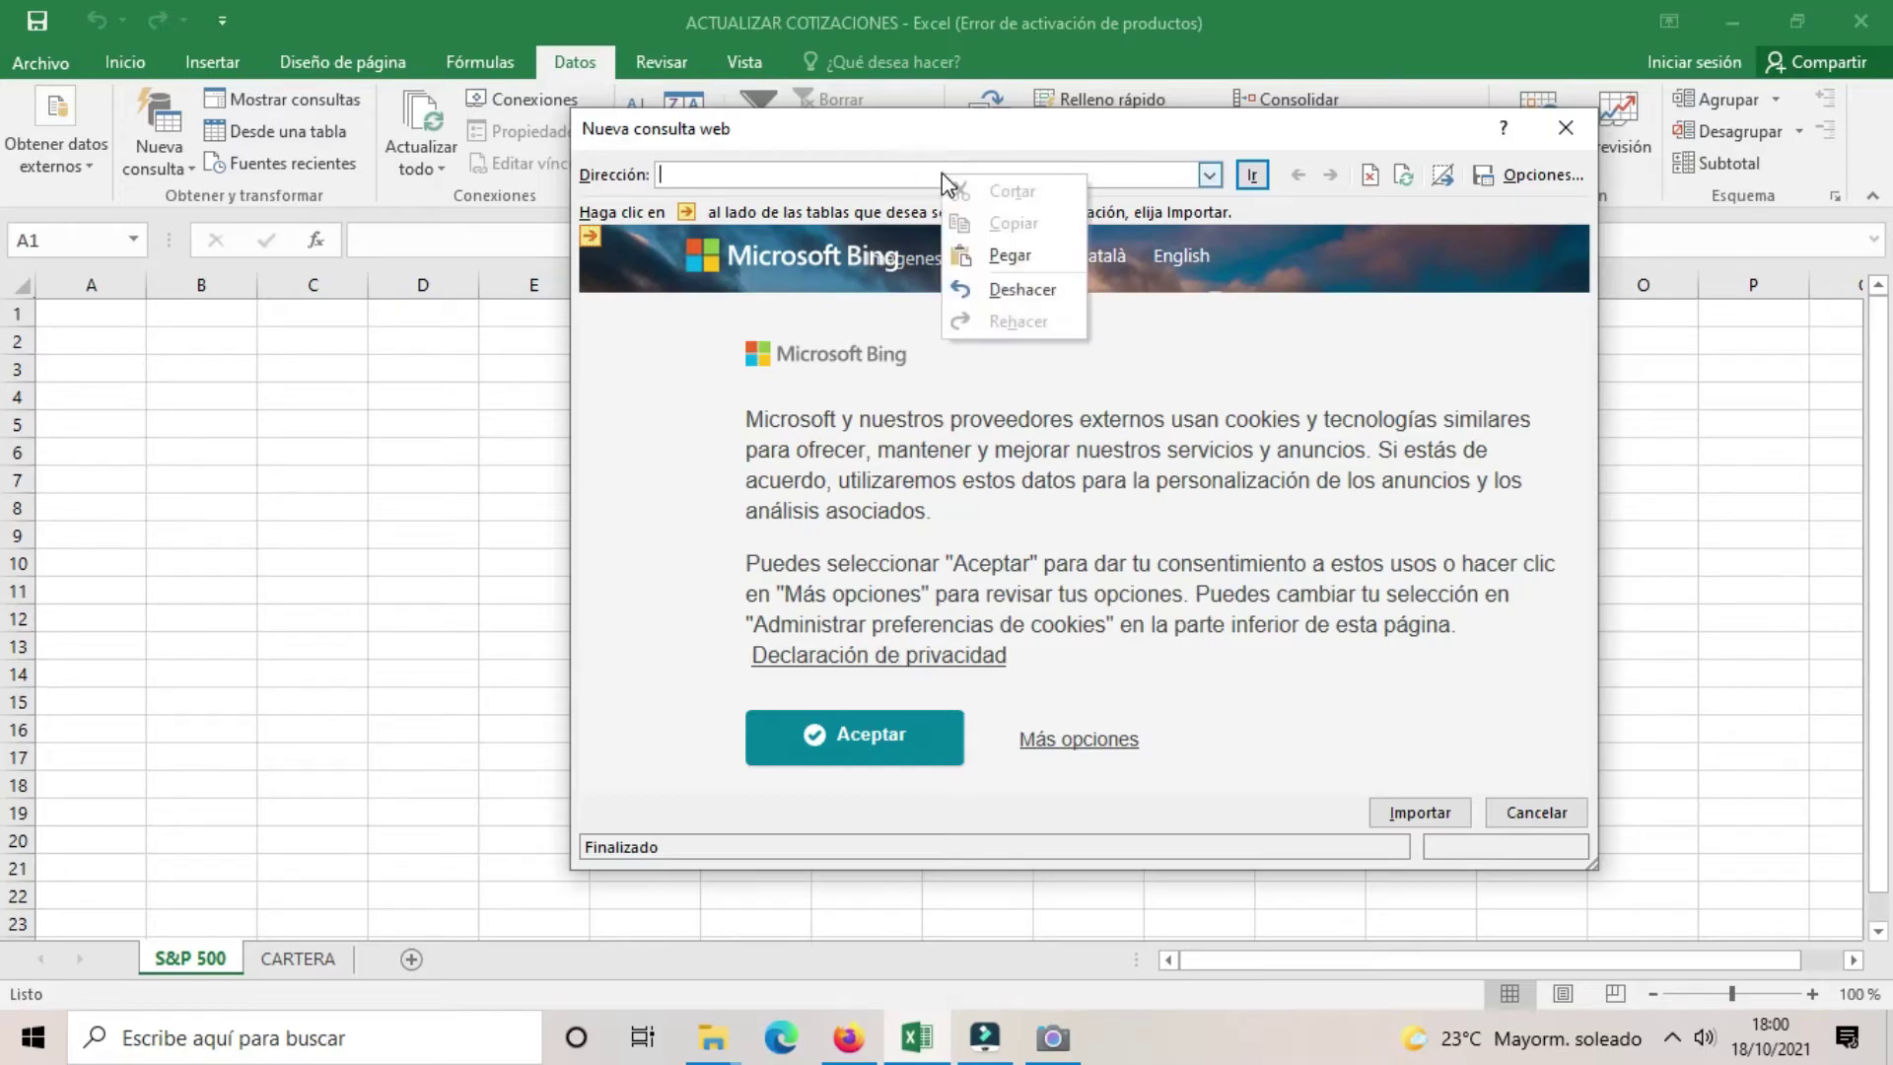
left_click(1015, 256)
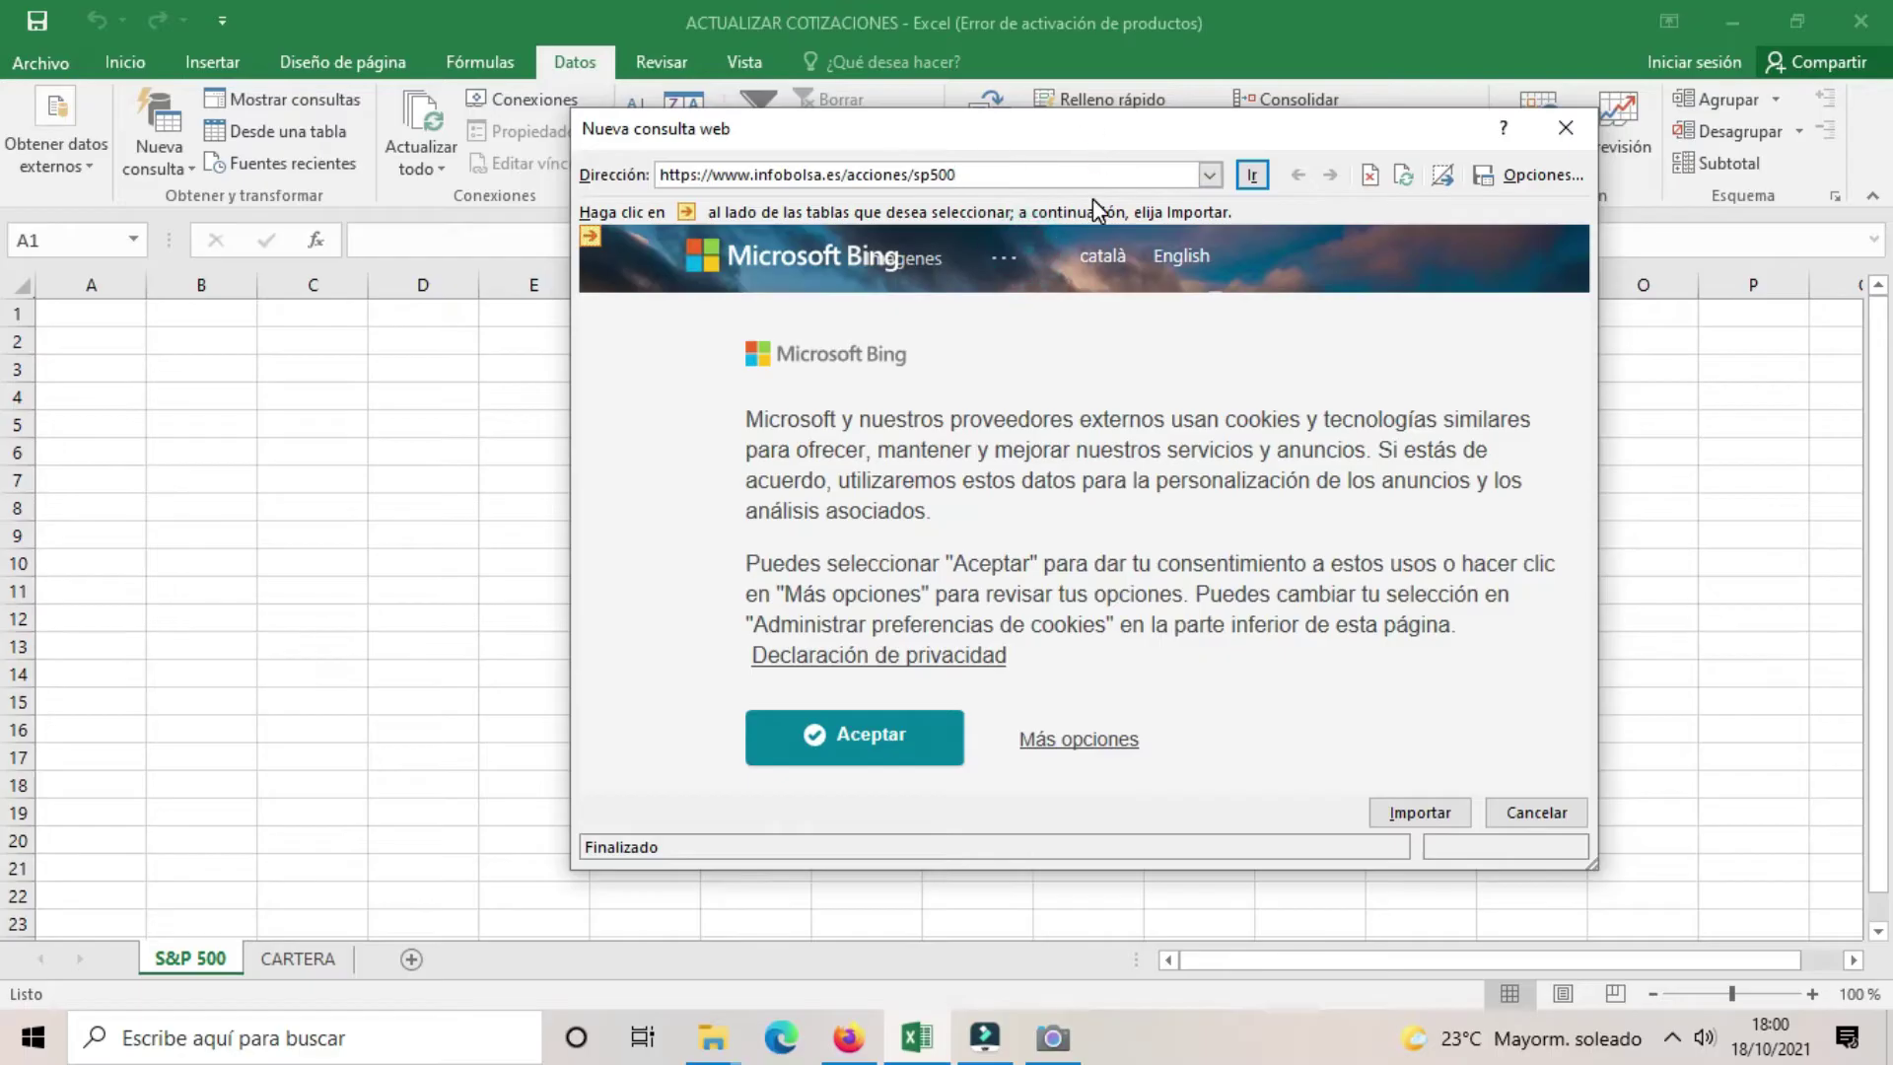
left_click(1253, 179)
left_click(1254, 177)
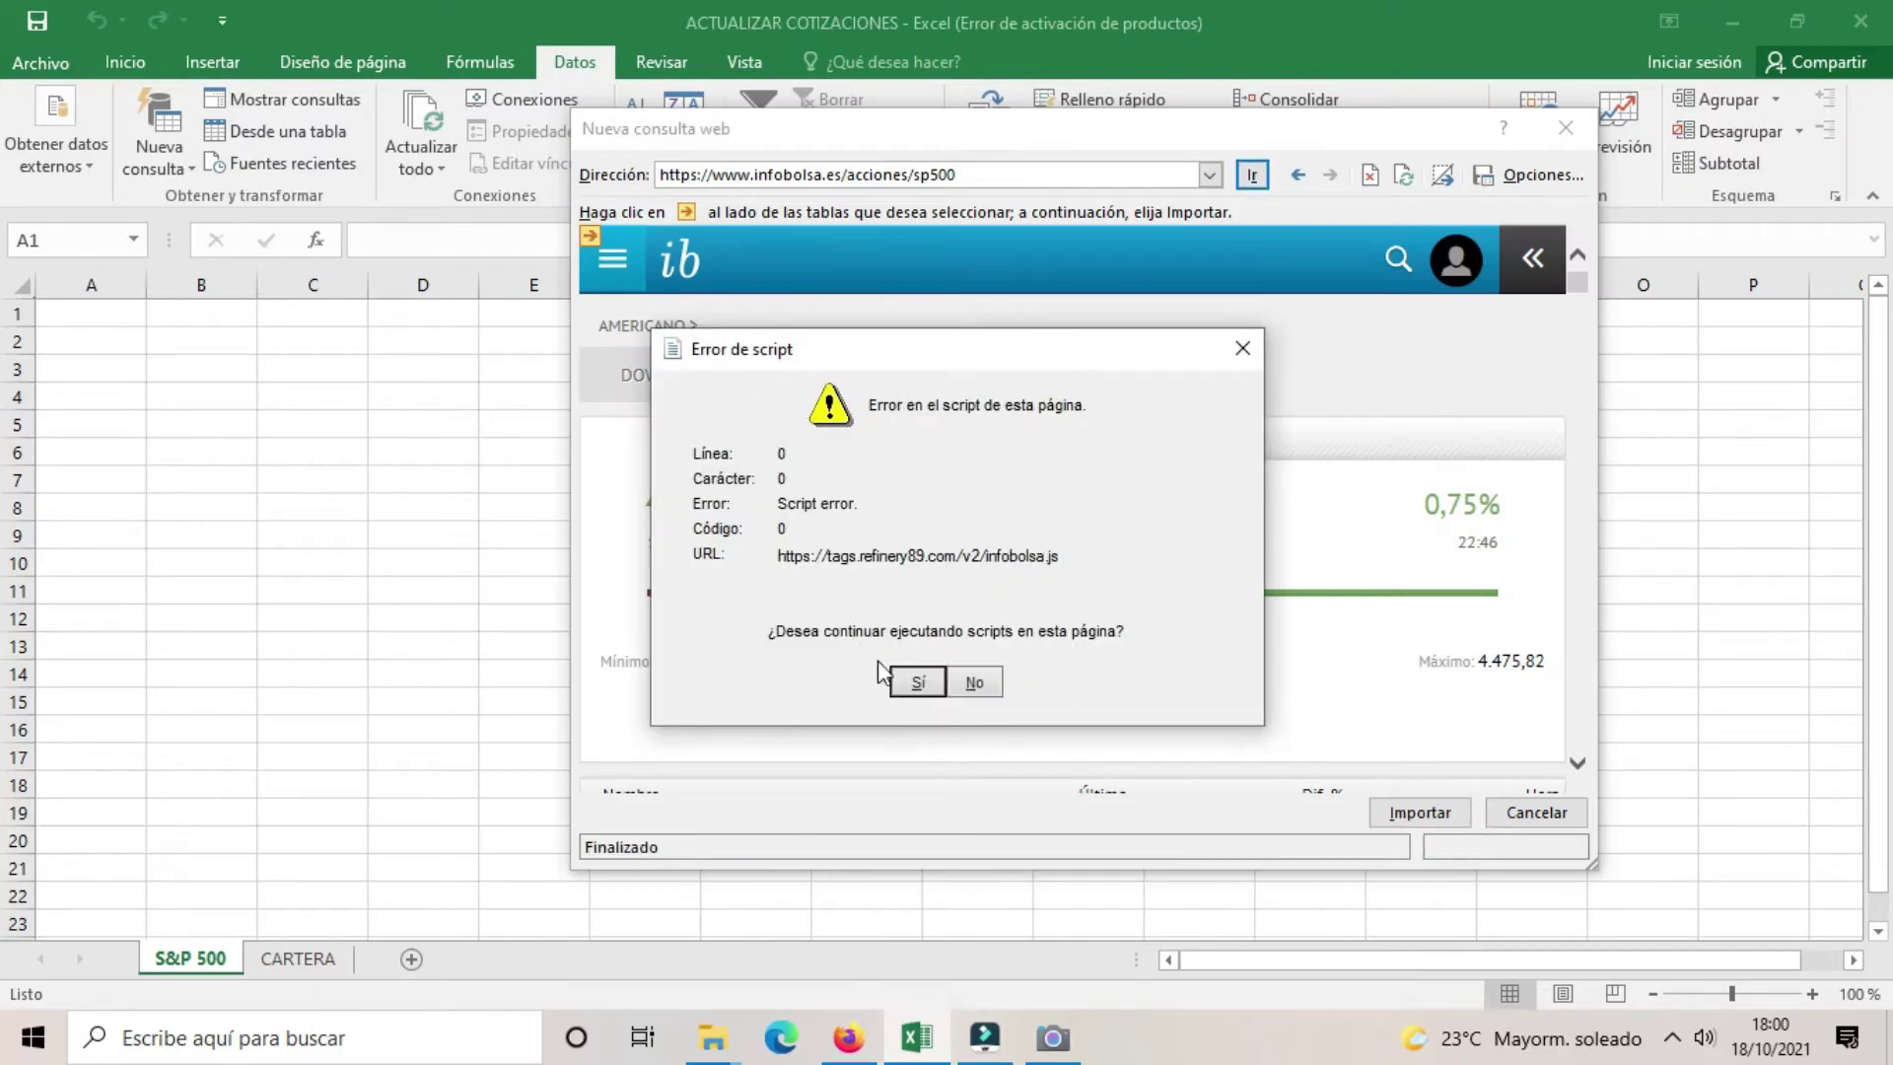
left_click(915, 682)
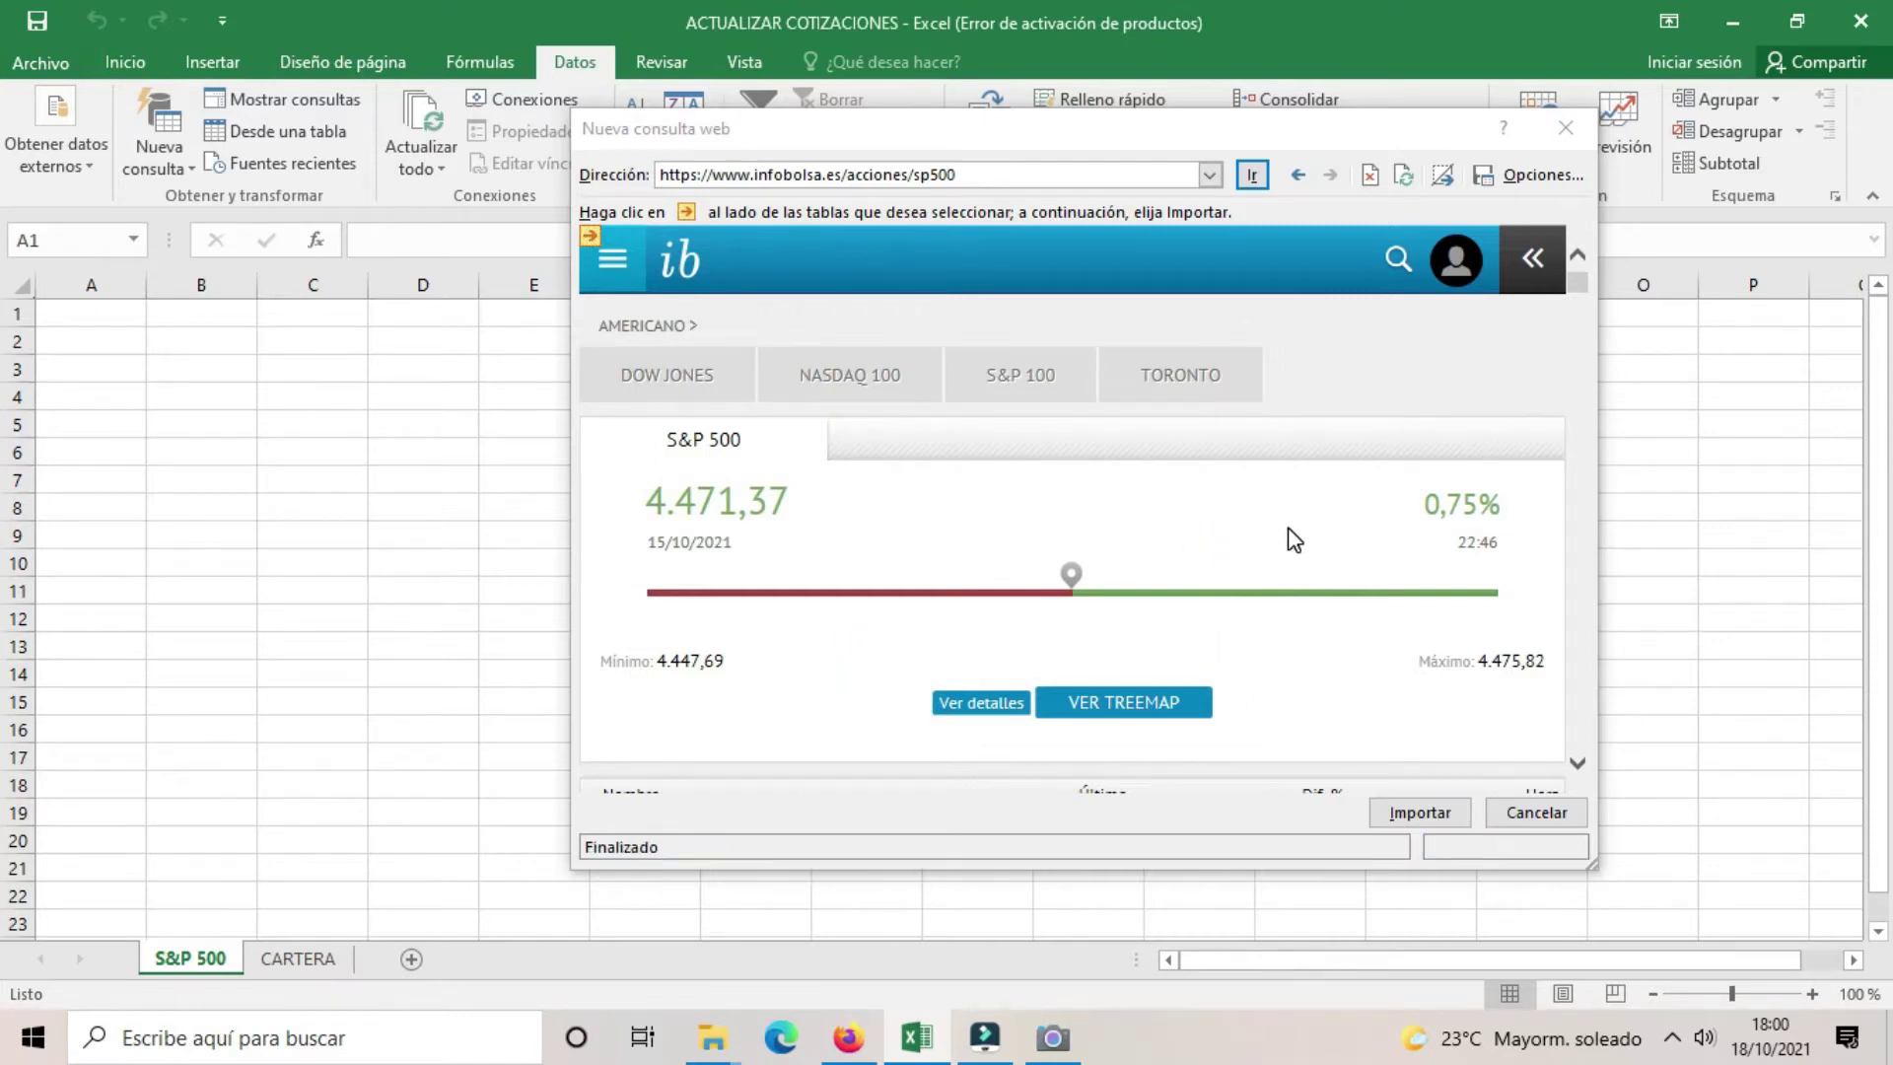
scroll(1294, 539, "down", 1)
Step: Select the infobolsa Nombre stock table with its yellow arrow and import it
left_click(1577, 760)
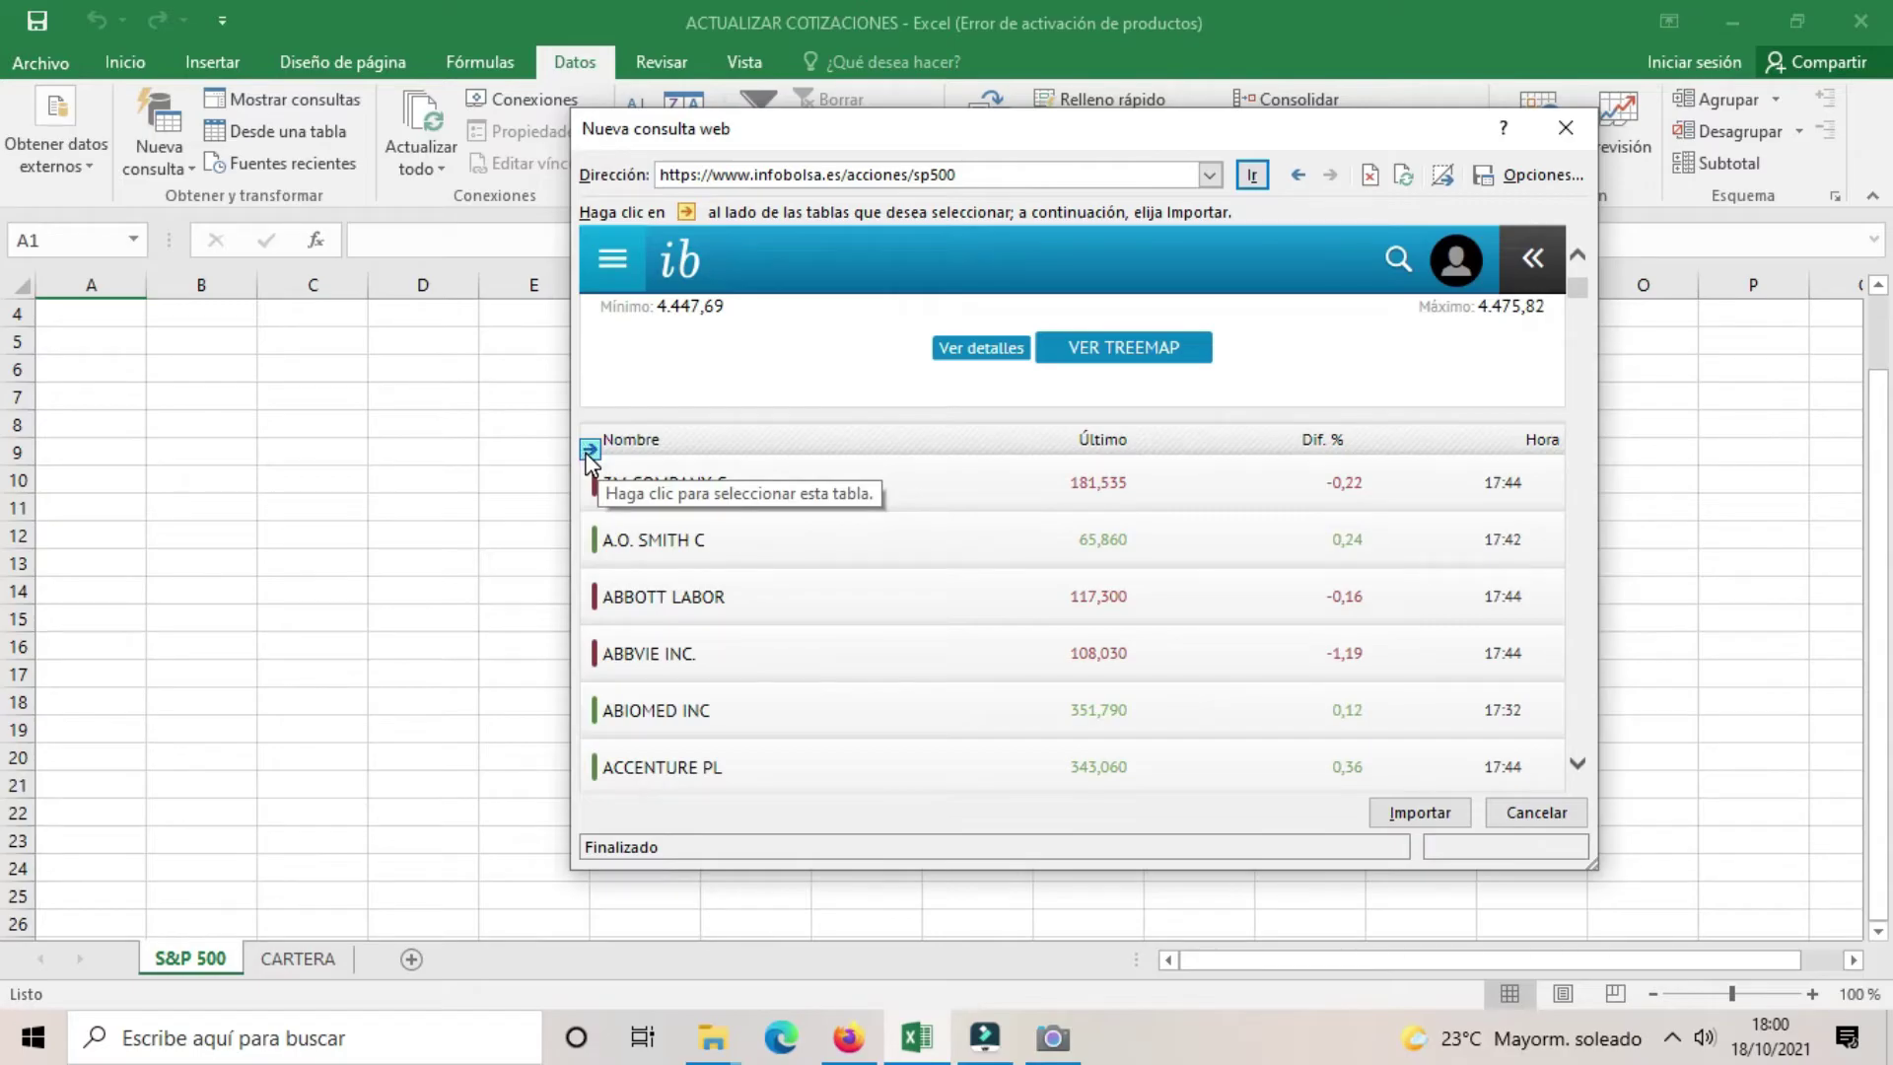
left_click(588, 450)
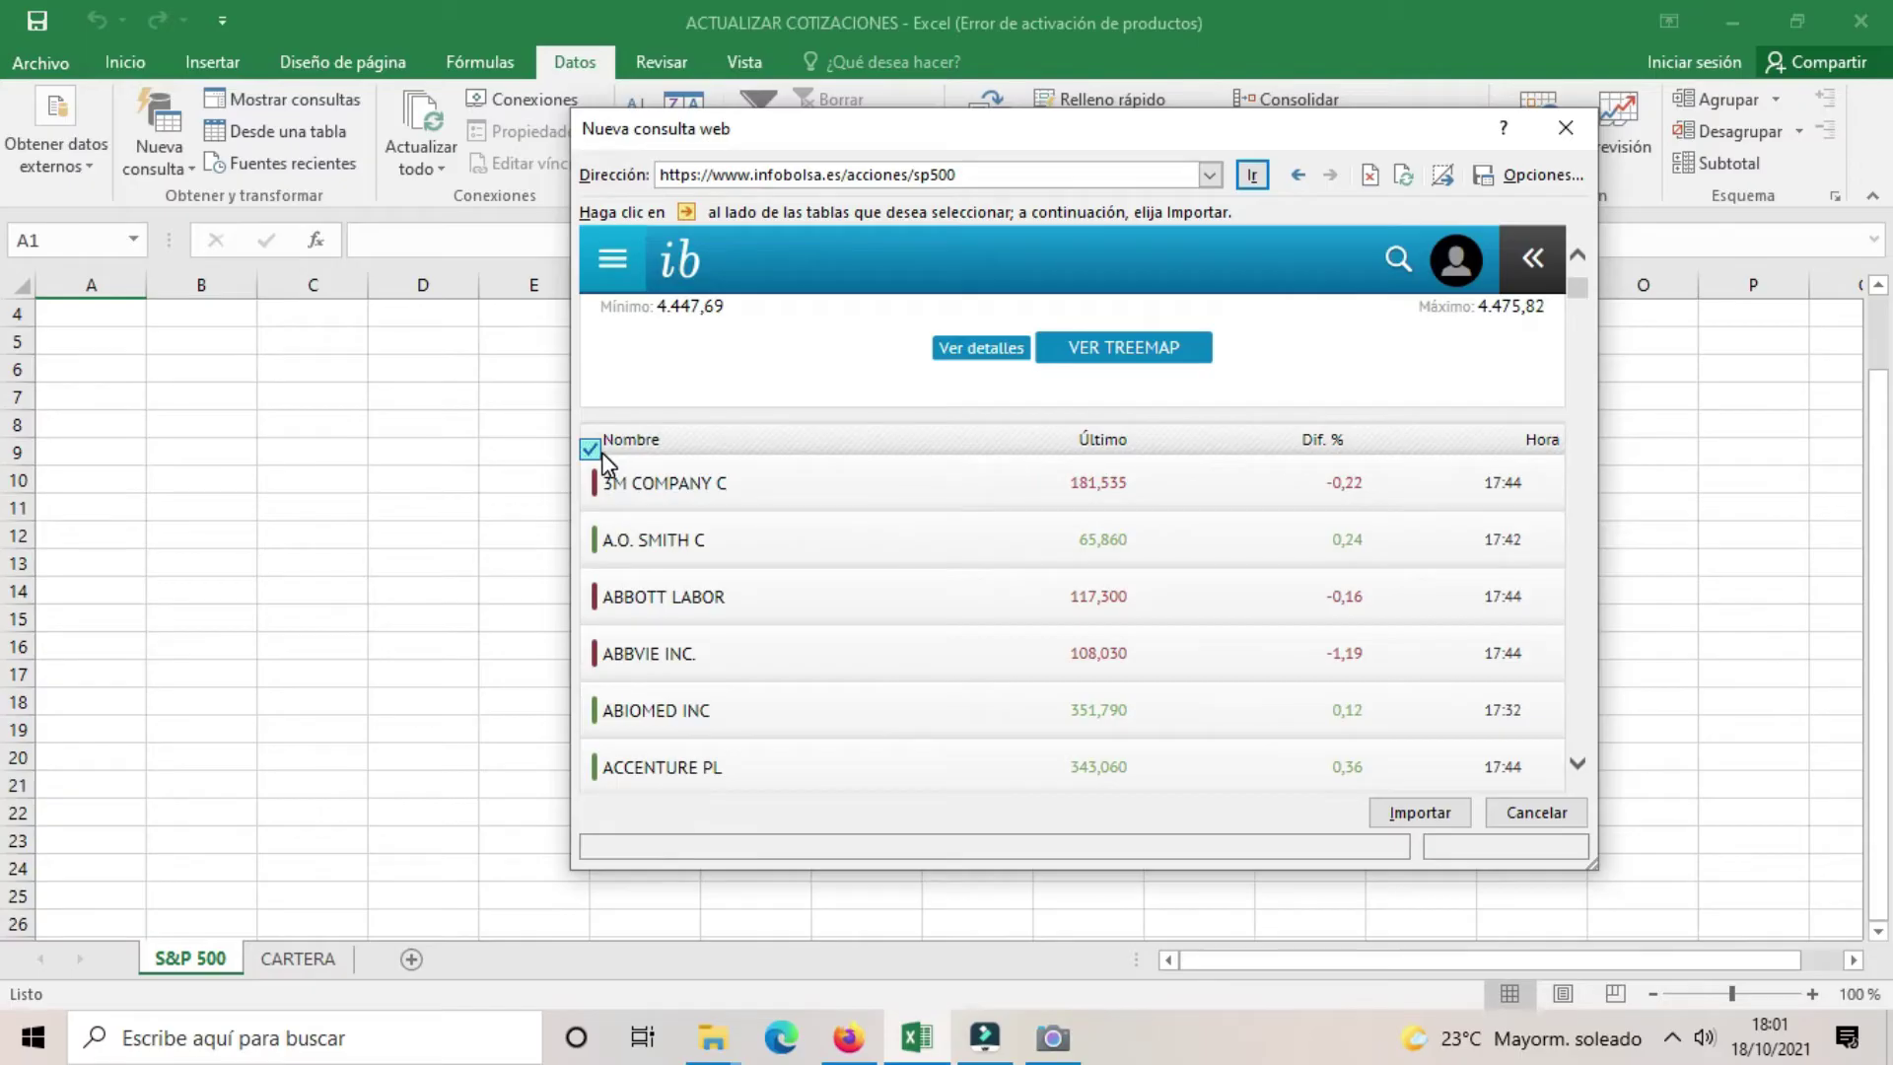
left_click(1408, 818)
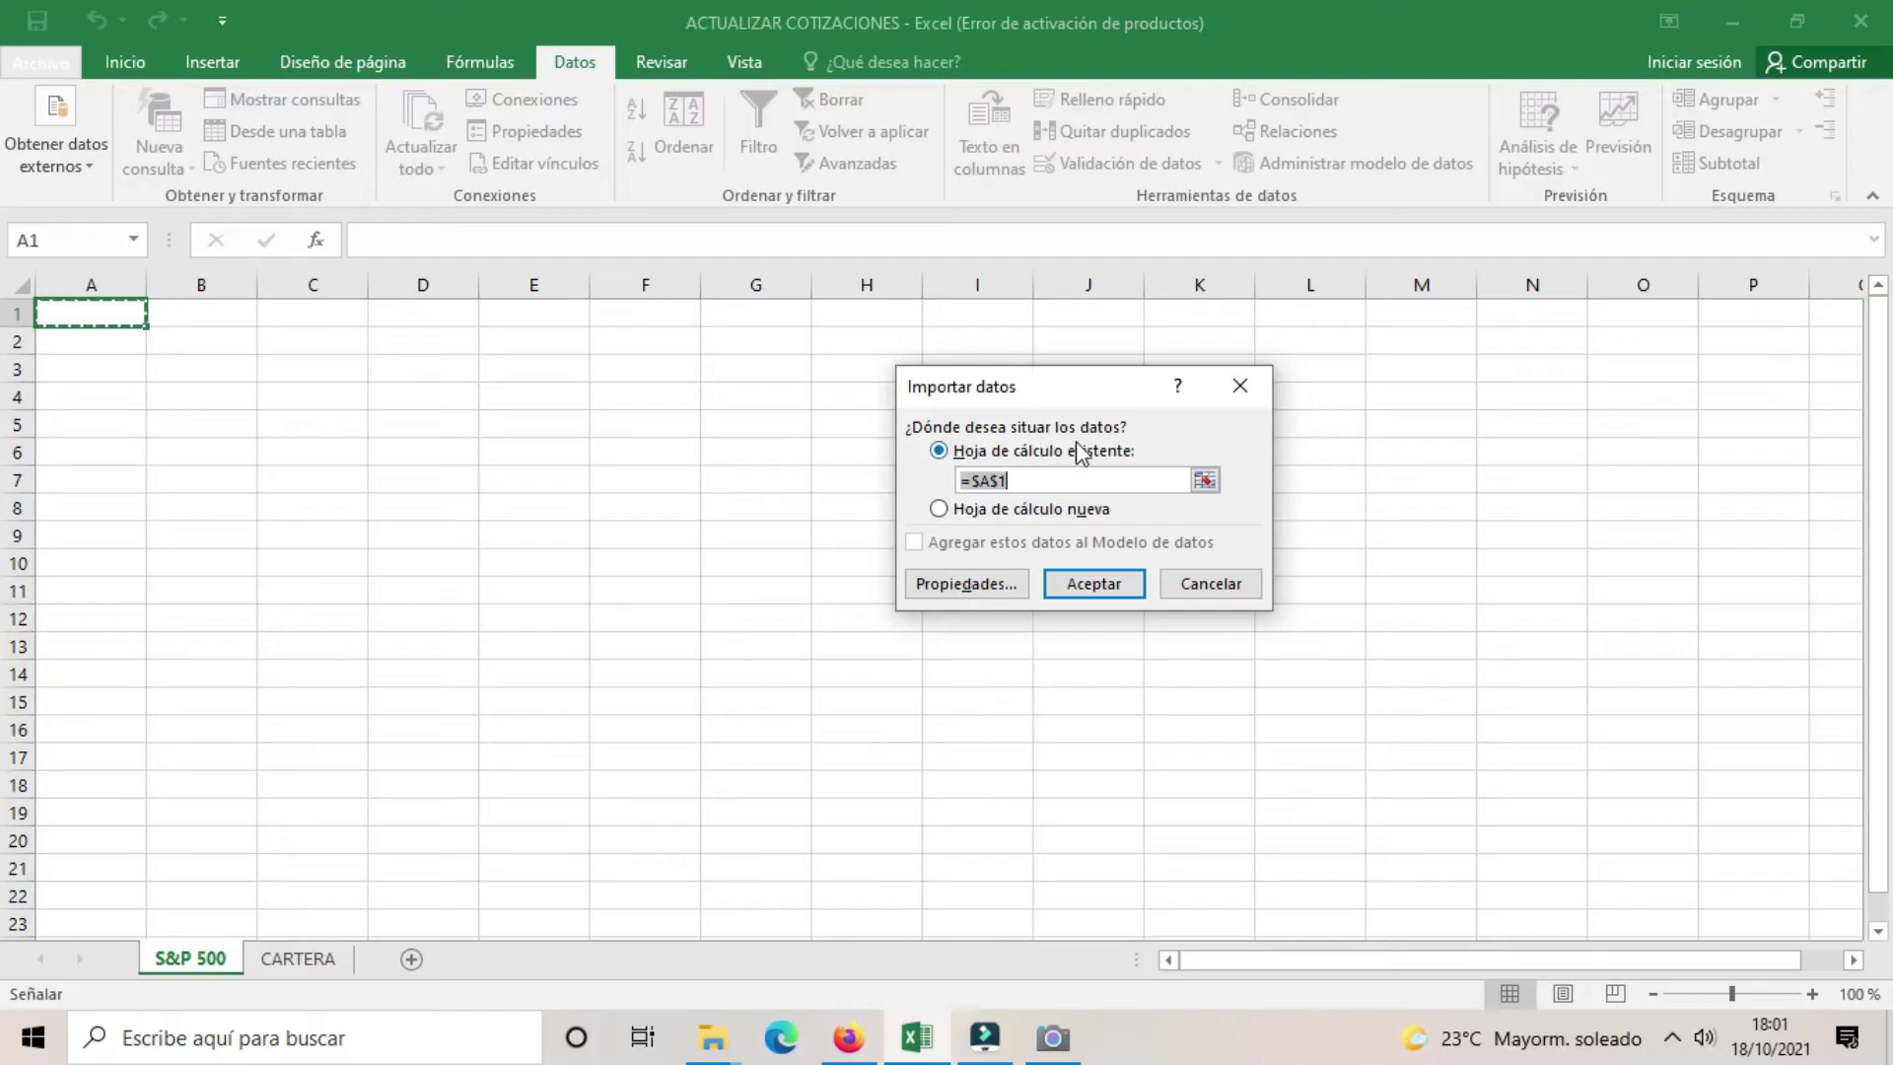
Step: Place the imported stock table at $A$1 of the existing S&P 500 sheet and scroll through it
left_click(1094, 582)
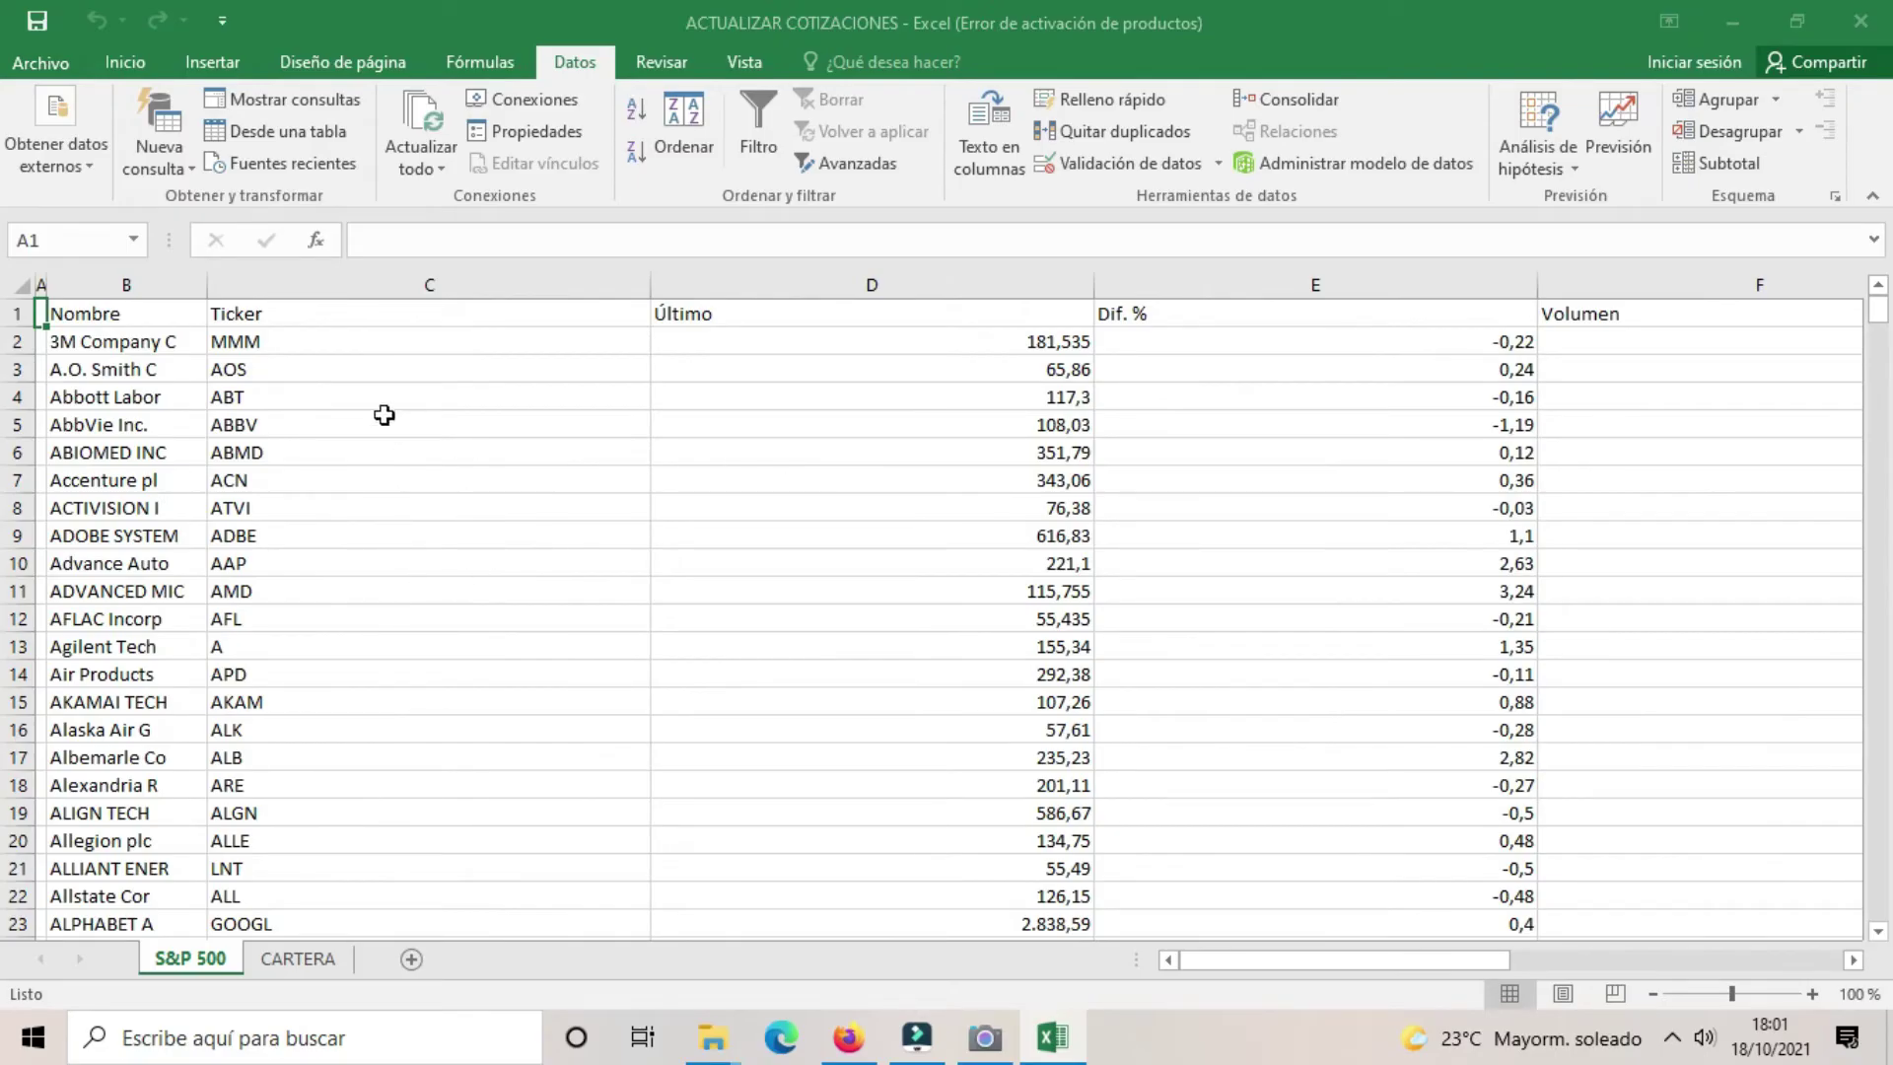
scroll(193, 477, "down", 3)
scroll(241, 572, "down", 4)
scroll(269, 604, "down", 4)
scroll(271, 607, "down", 4)
scroll(296, 641, "up", 1)
scroll(326, 690, "up", 12)
scroll(335, 698, "up", 2)
Step: Review the Último and Dif. % columns, then go to cell A2 of the CARTERA sheet
left_click(871, 284)
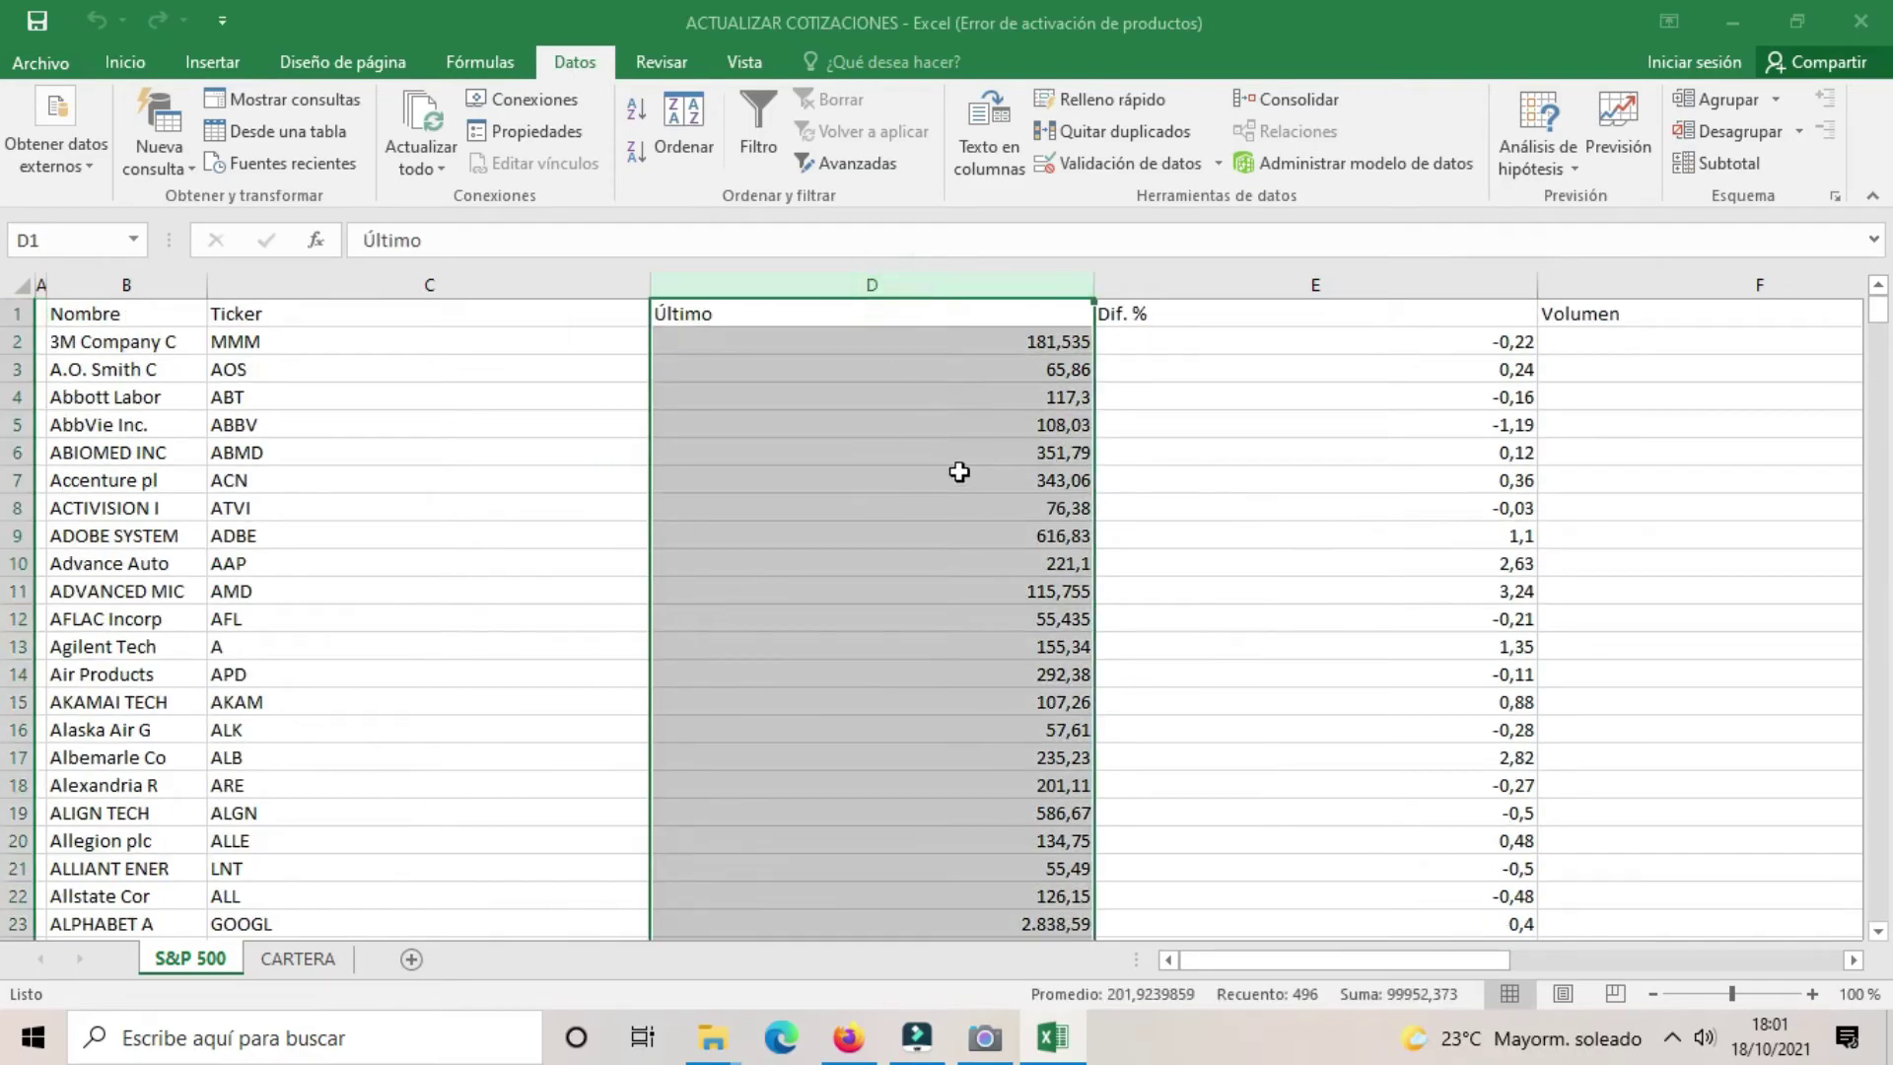
left_click(1455, 426)
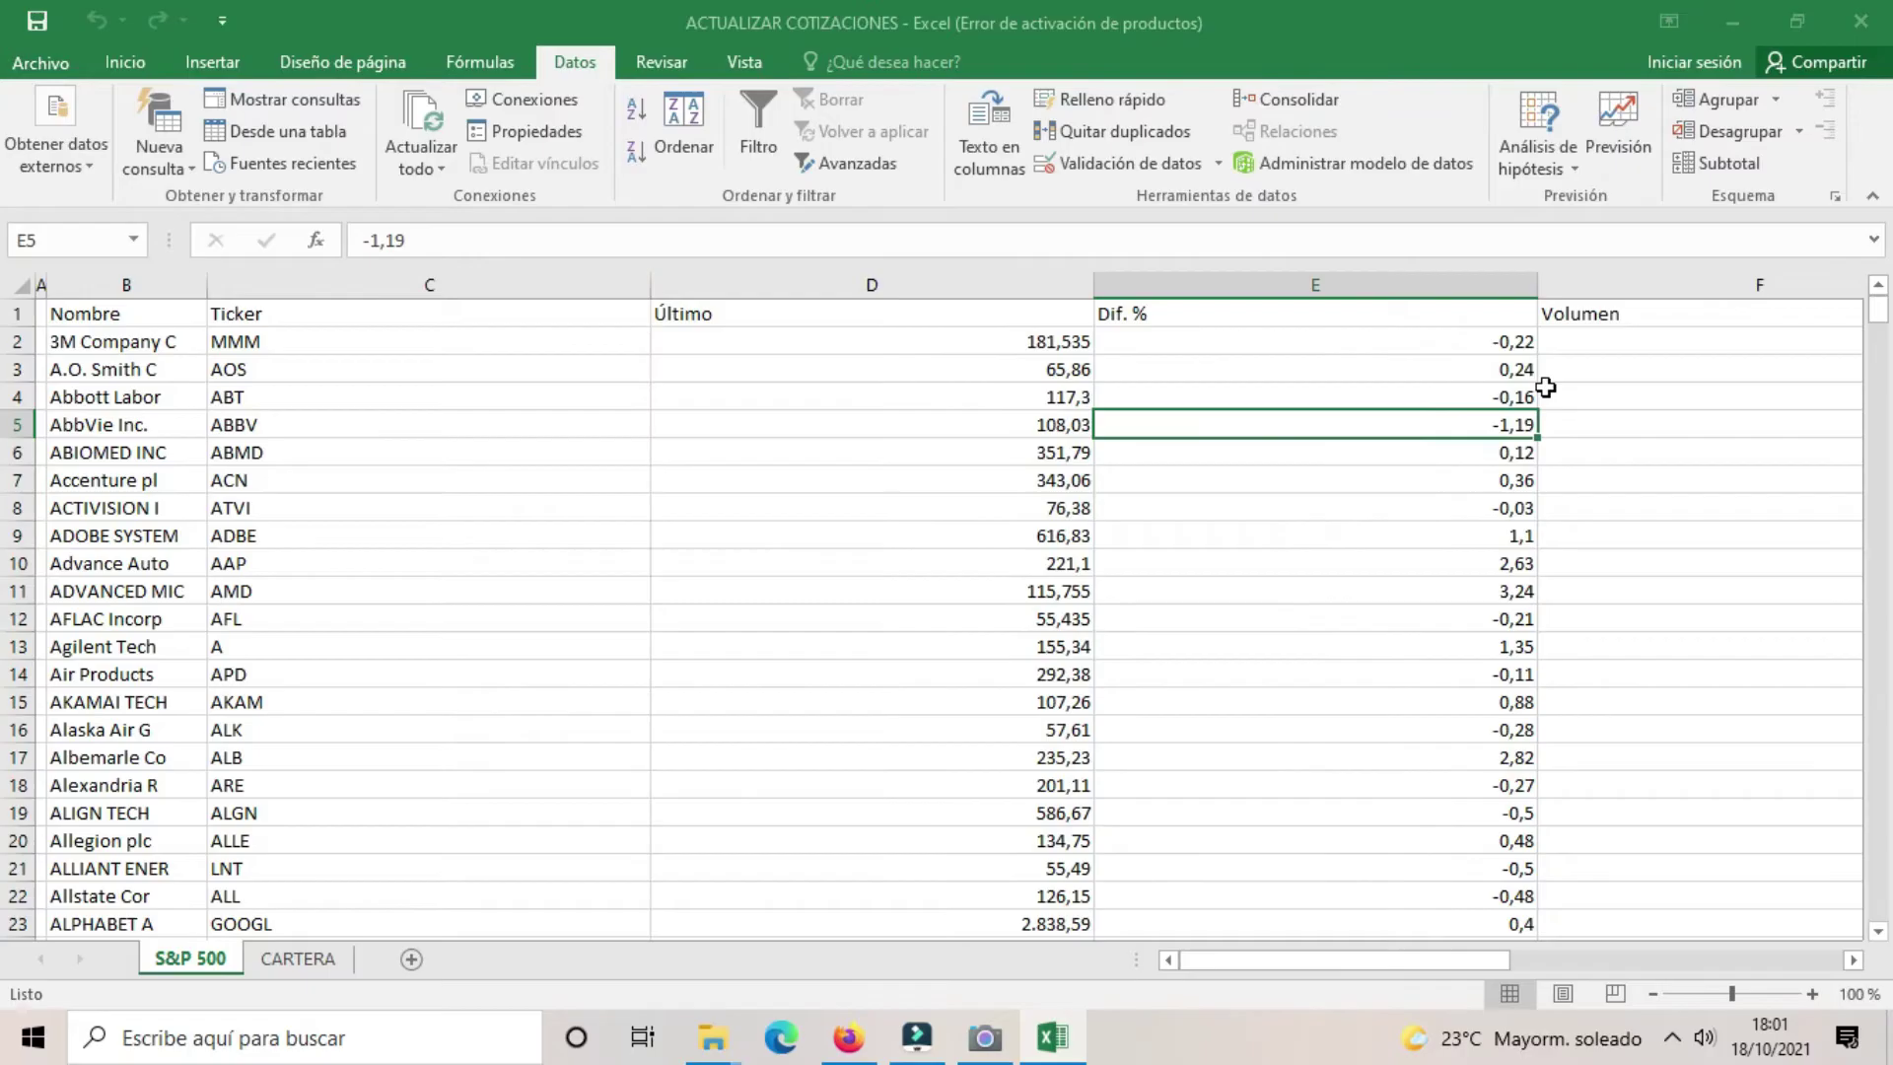
left_click(1296, 307)
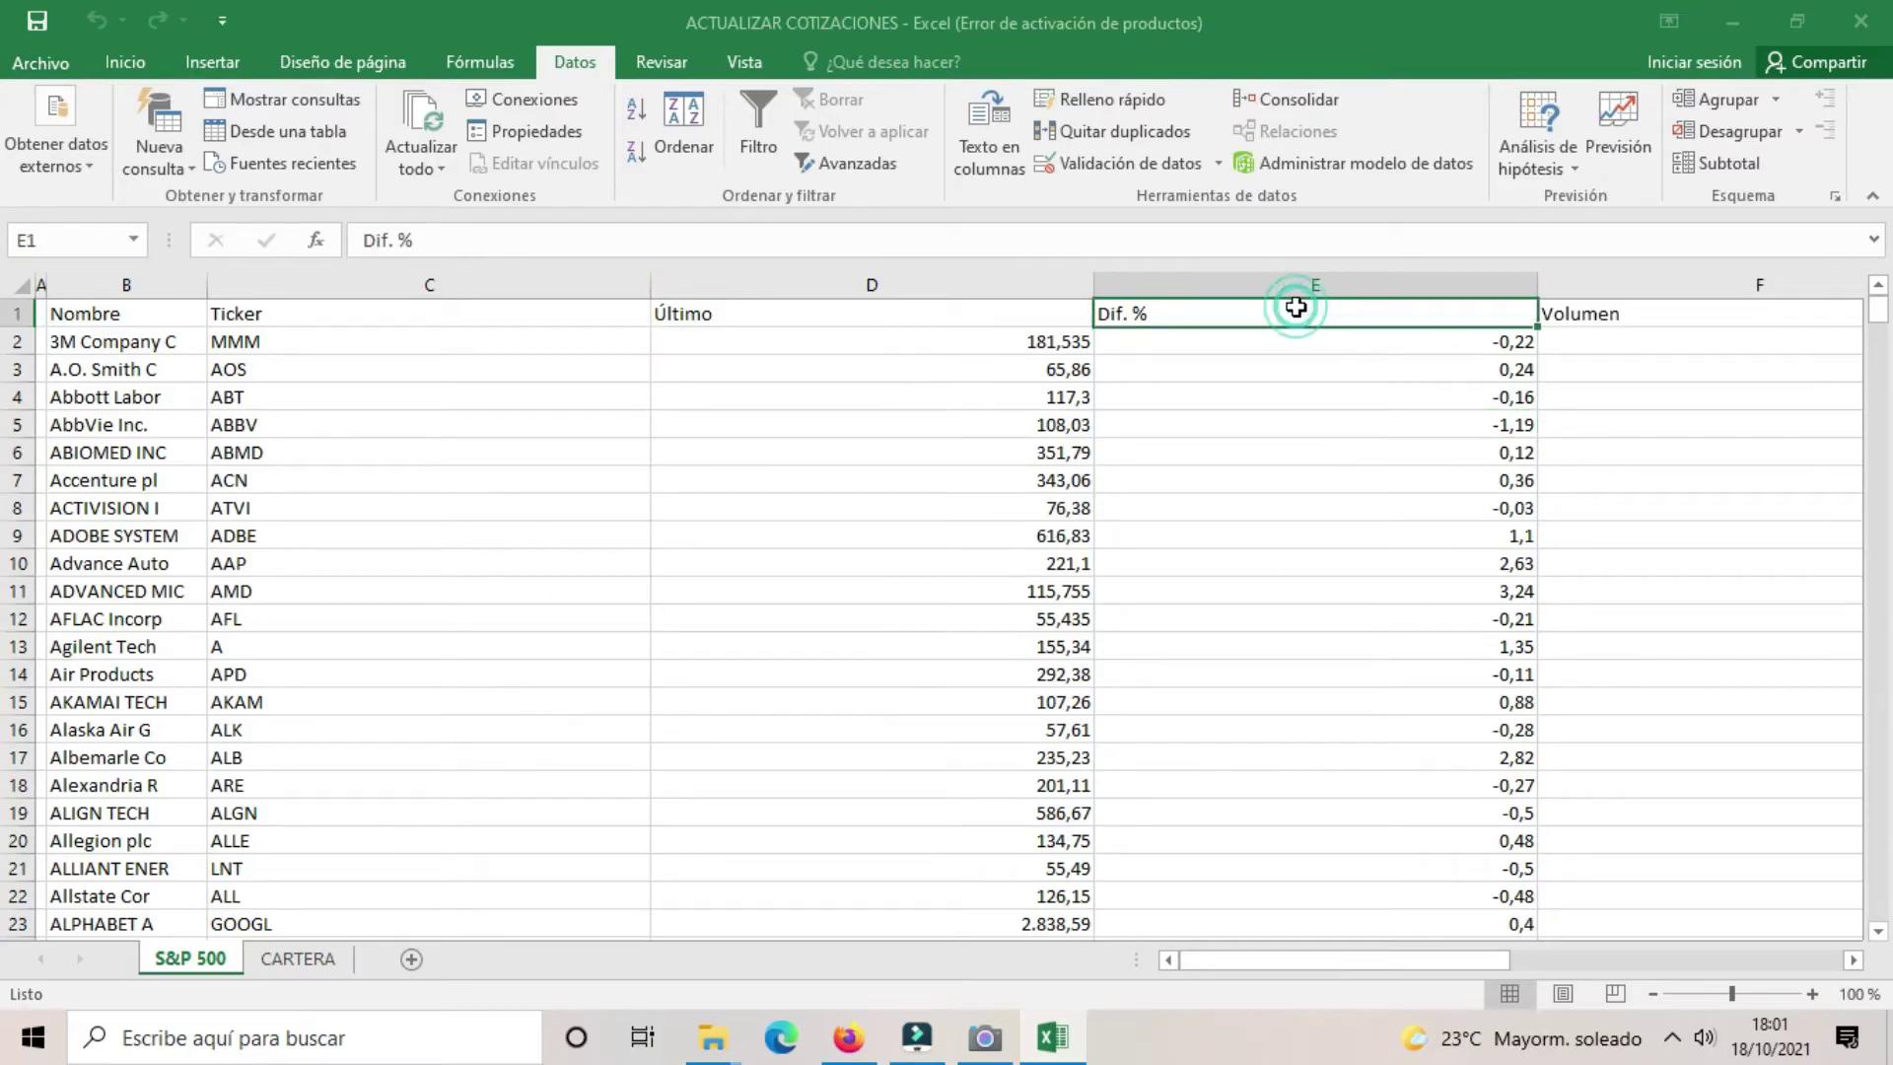
left_click(873, 286)
left_click(845, 365)
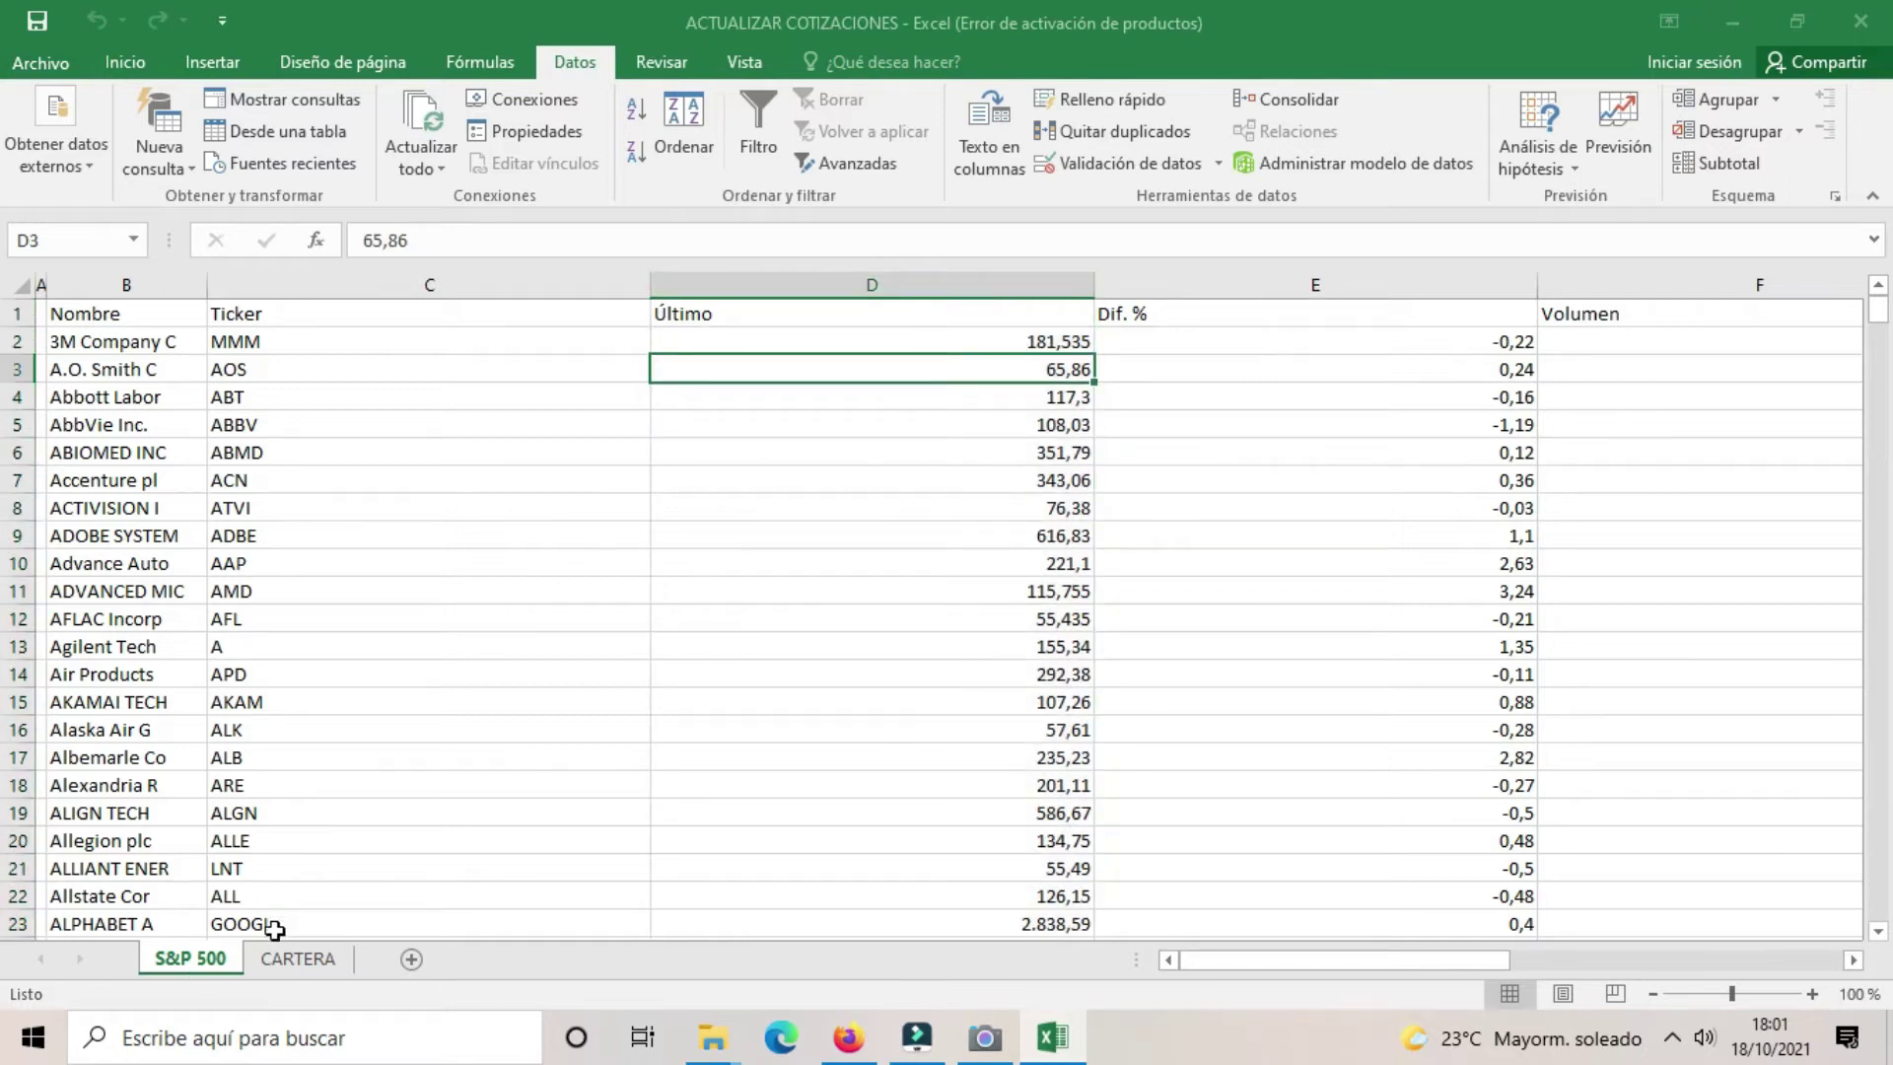
left_click(286, 962)
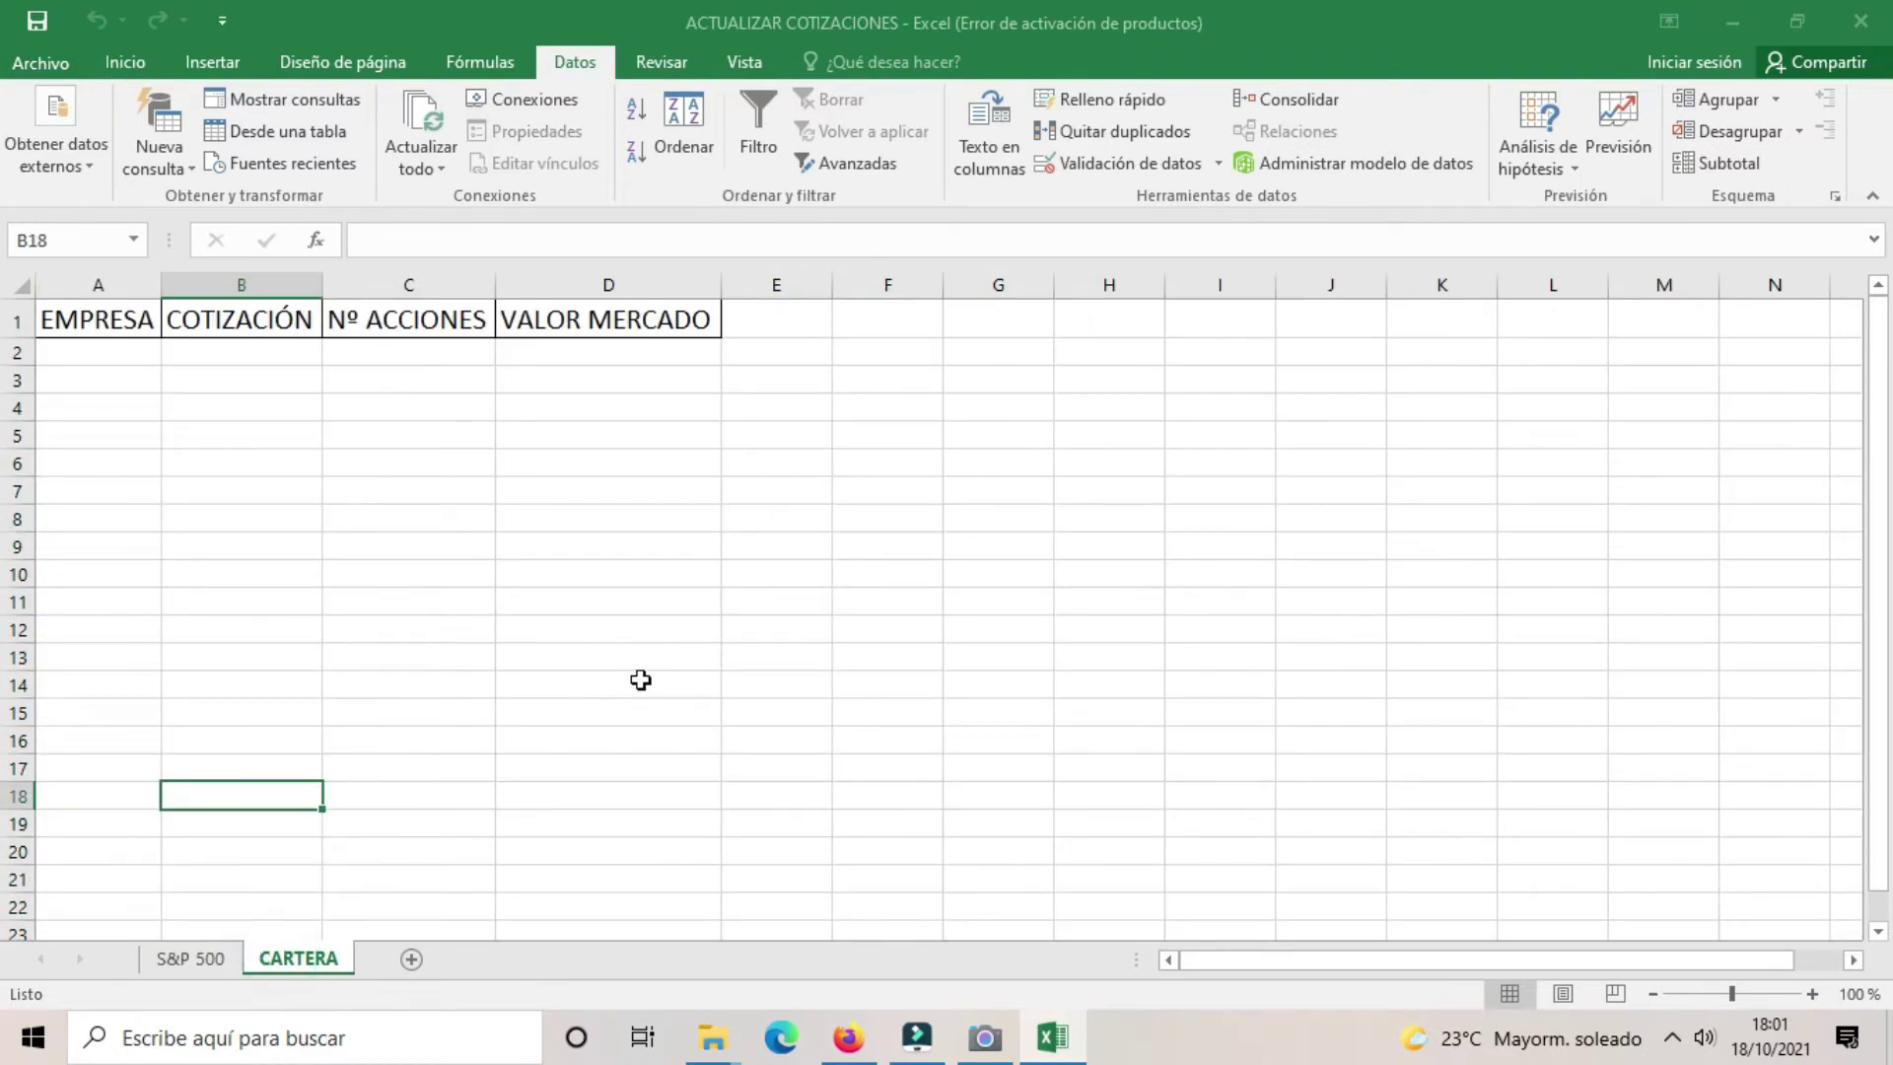
left_click(90, 355)
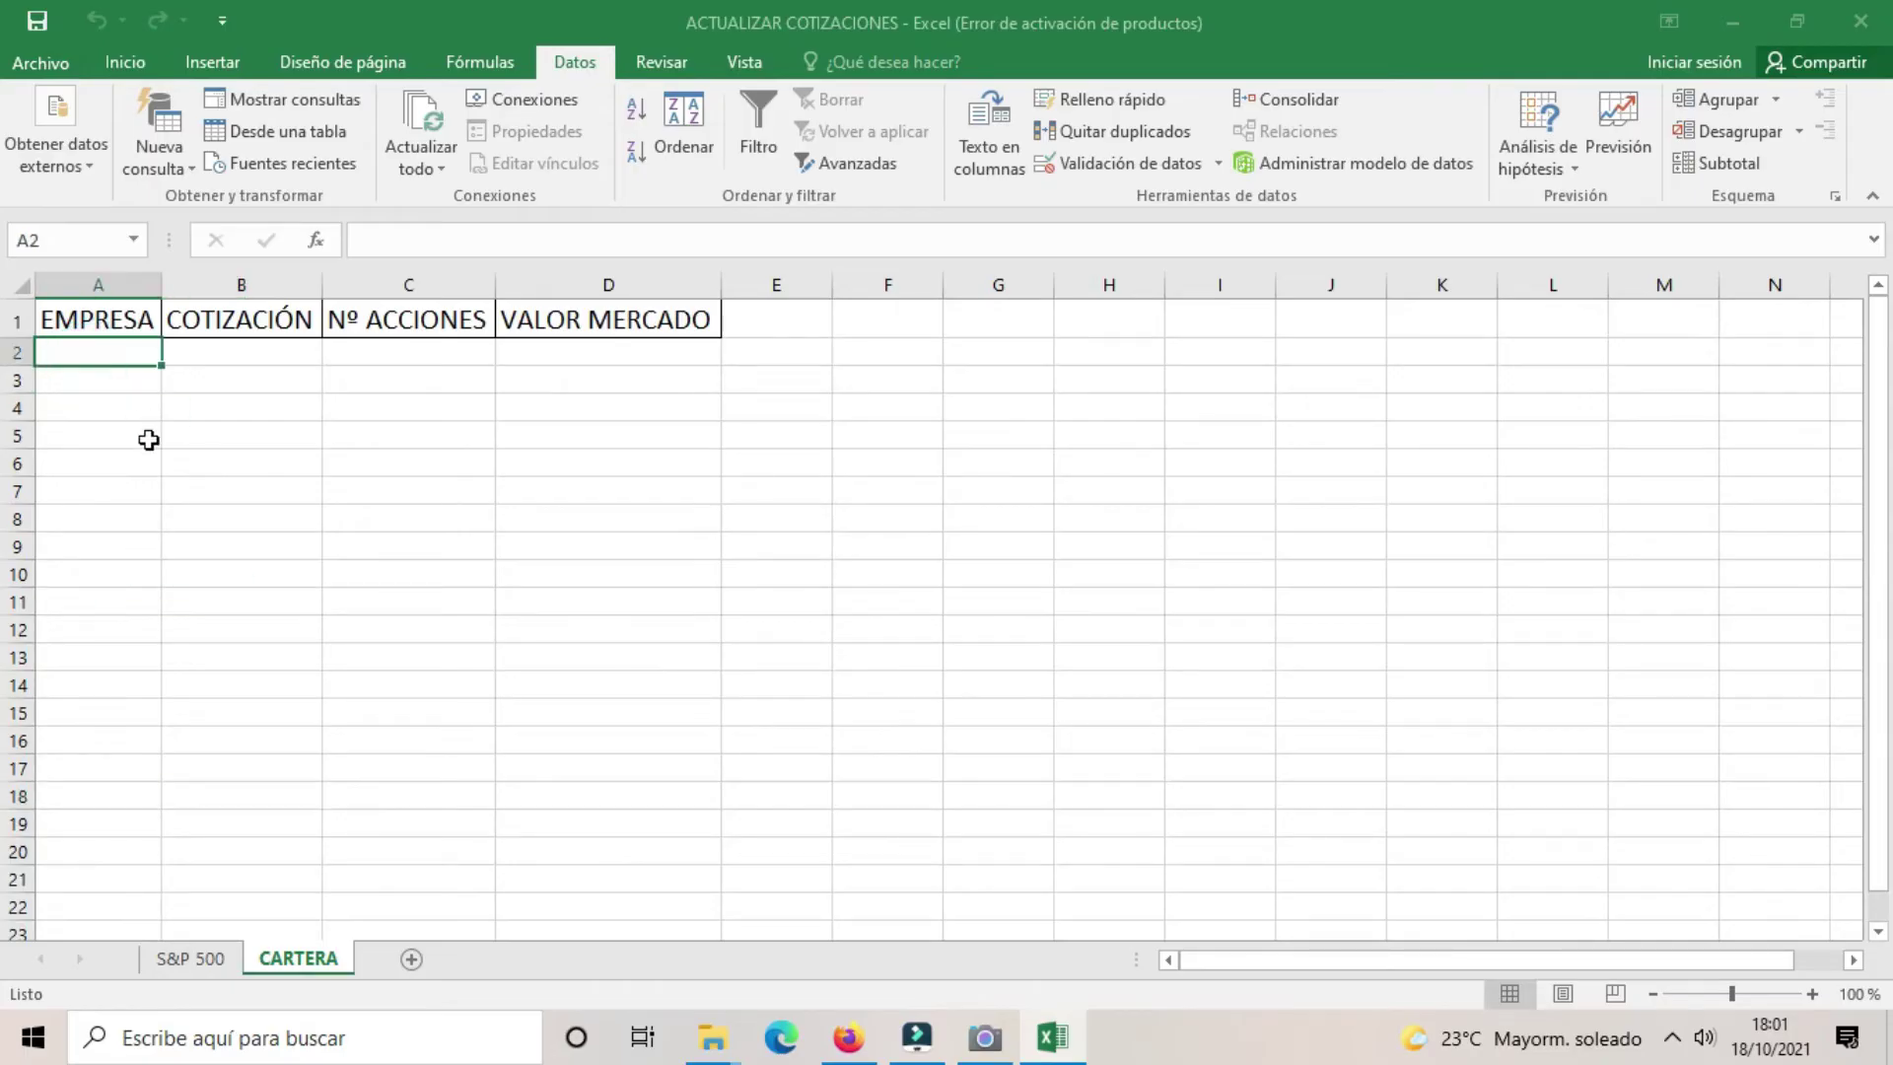
Step: Enter APPLE in A2 and set B2 to ='S&P 500'!D45, showing 145,349
type("APPLE")
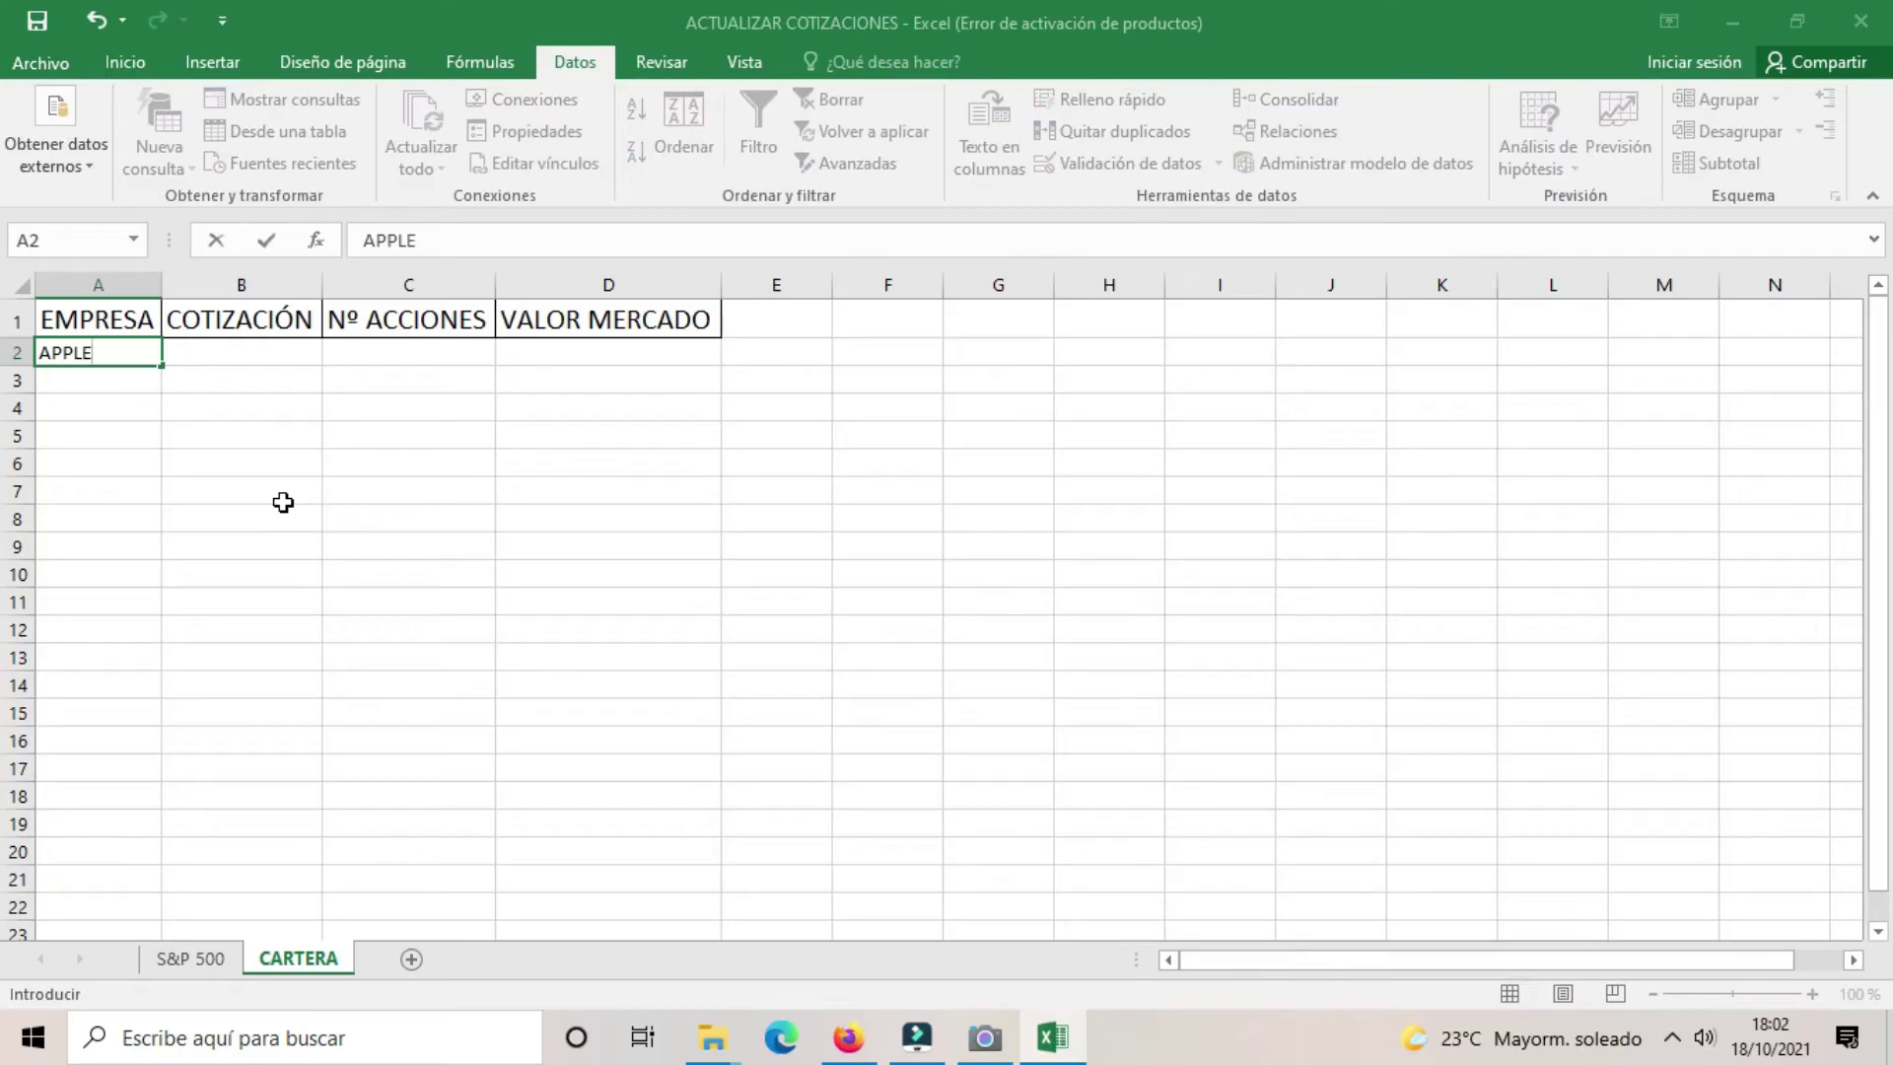
key("Tab")
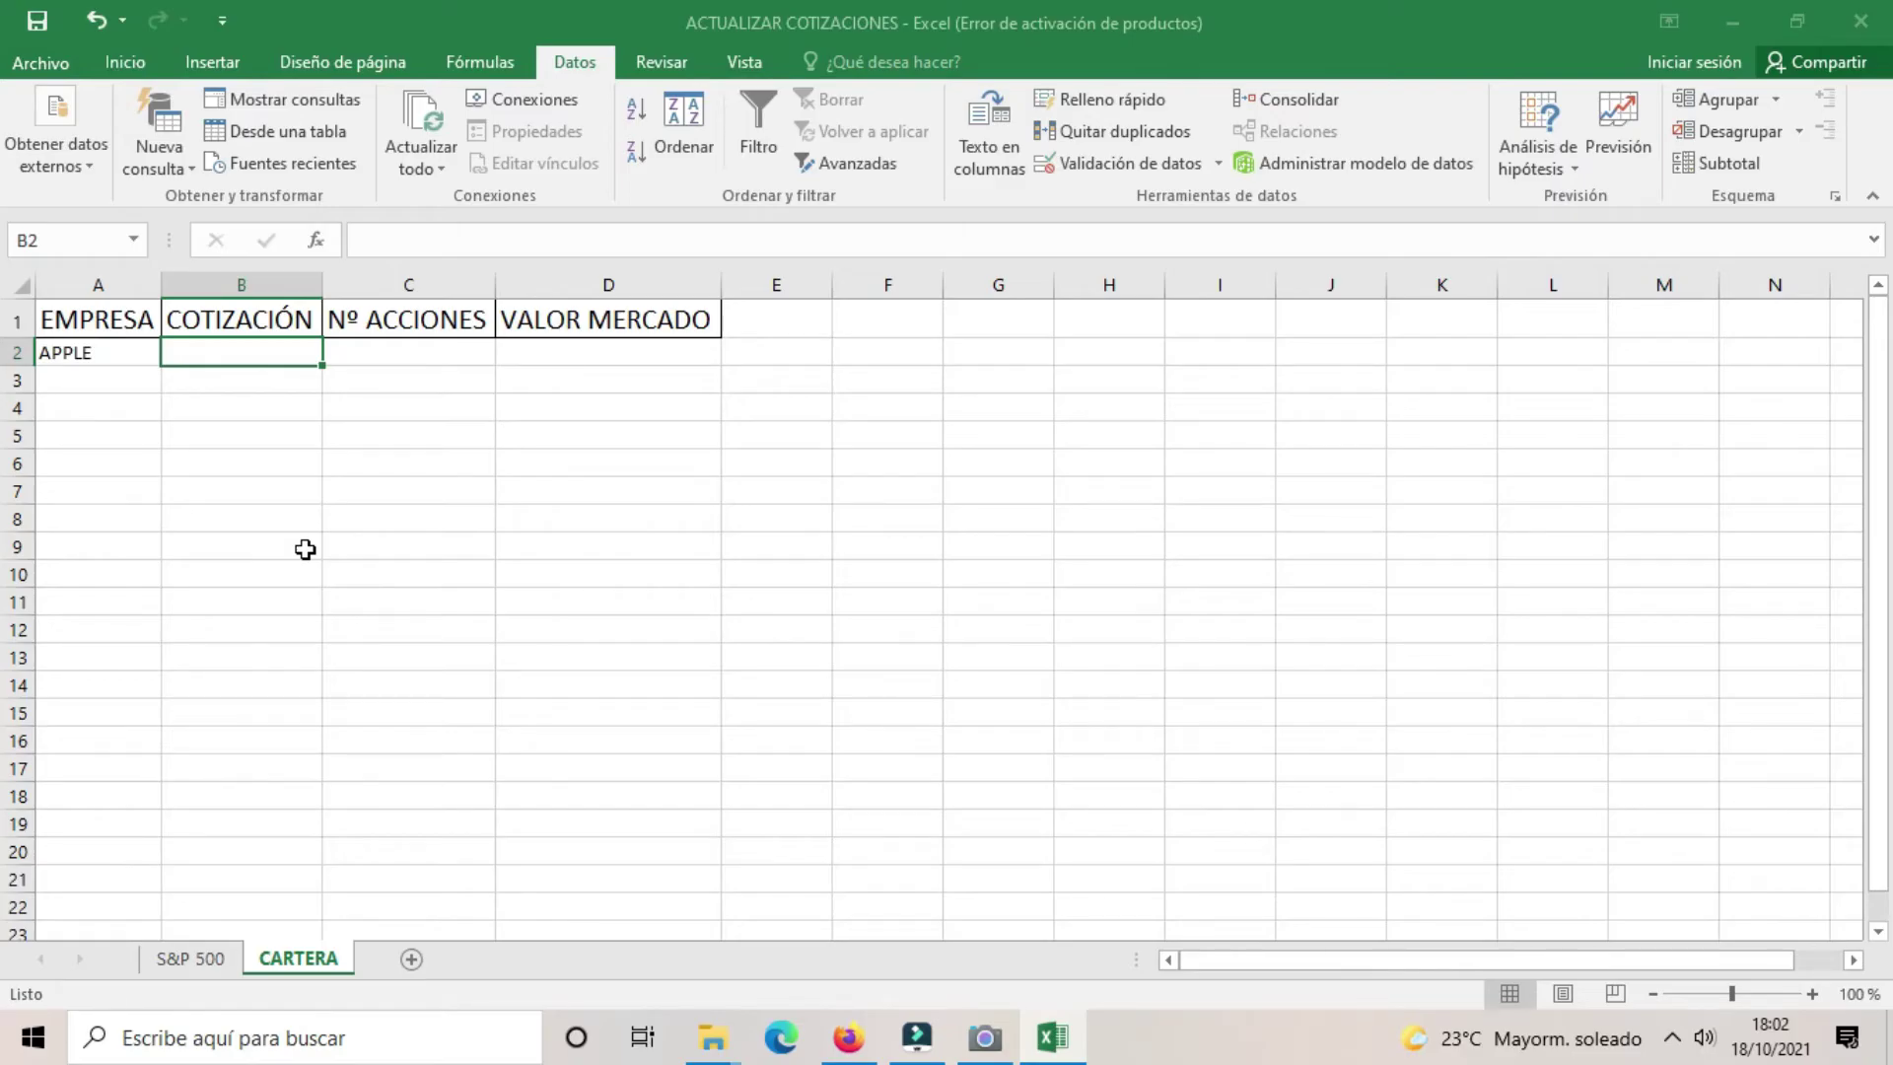
type("=")
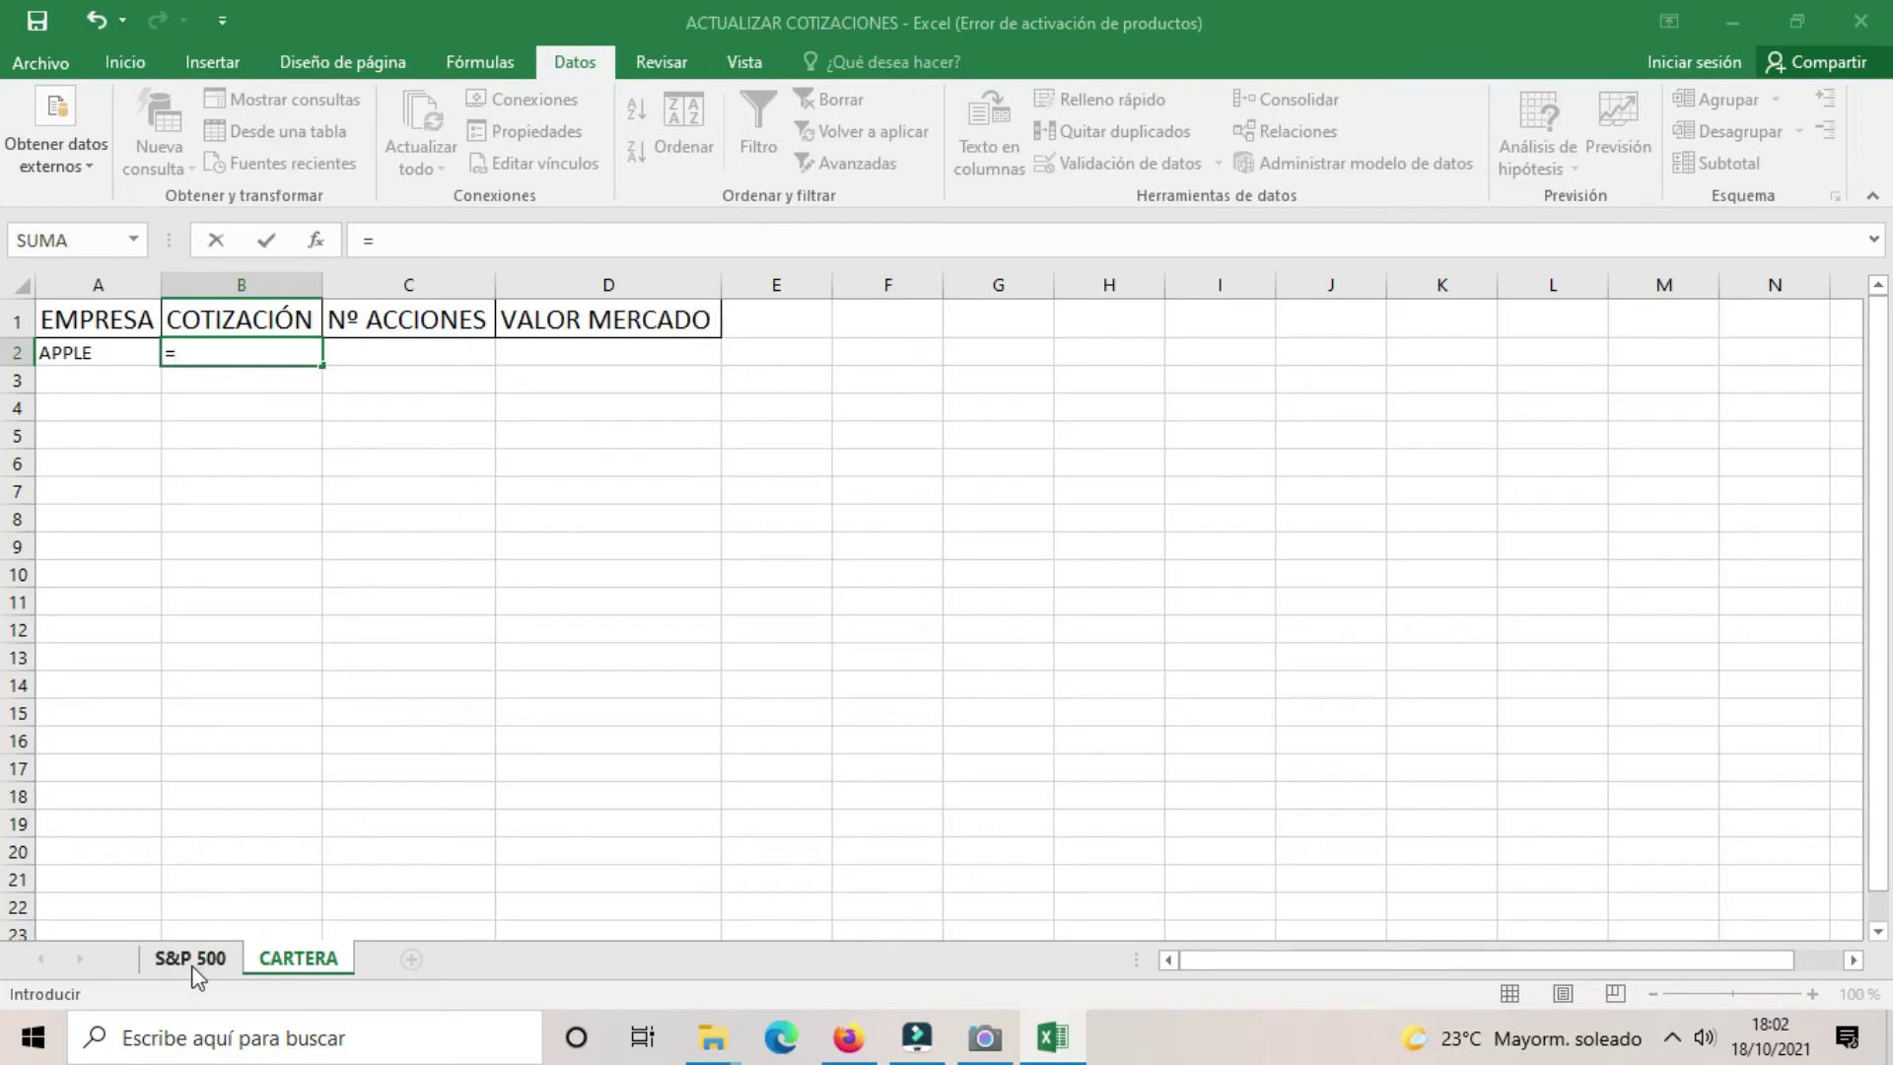
left_click(193, 964)
scroll(803, 794, "down", 2)
scroll(803, 795, "down", 2)
scroll(803, 795, "down", 1)
scroll(803, 795, "down", 1)
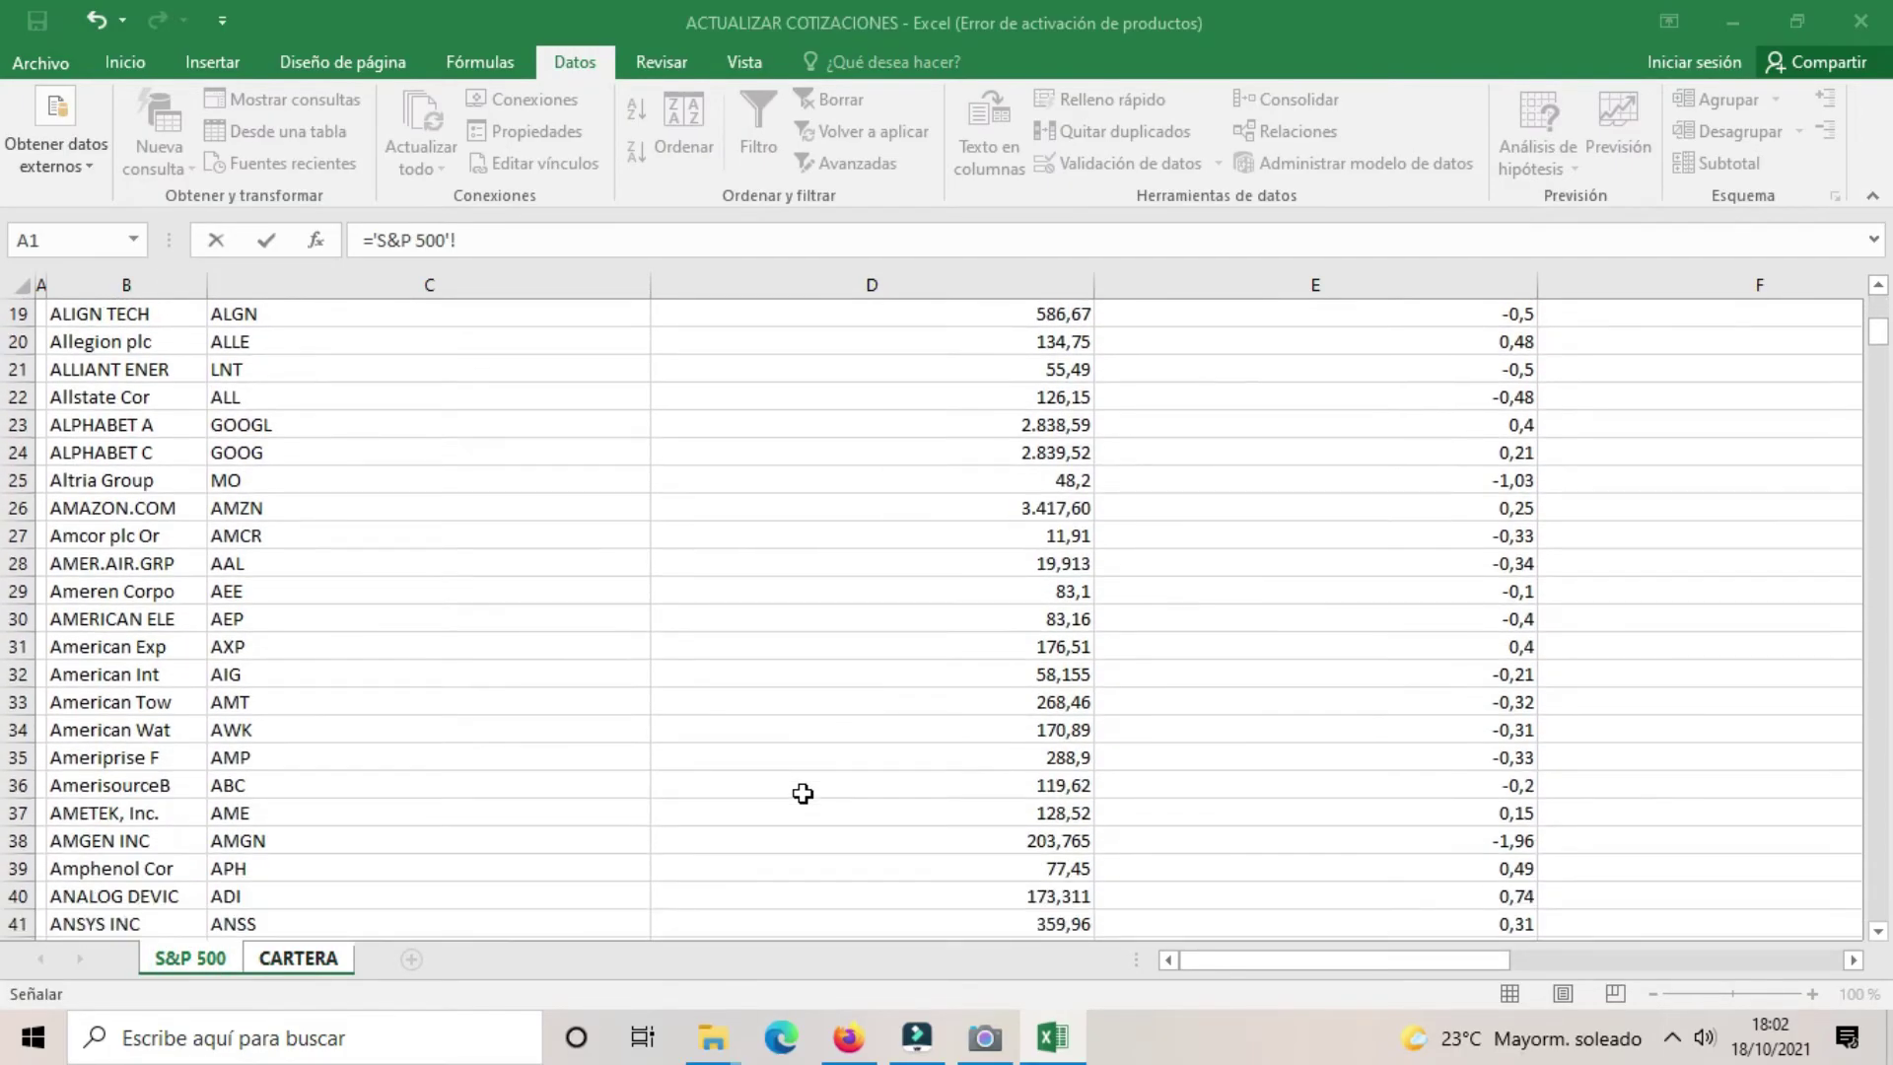
scroll(803, 794, "down", 1)
scroll(803, 794, "down", 1)
scroll(803, 794, "down", 1)
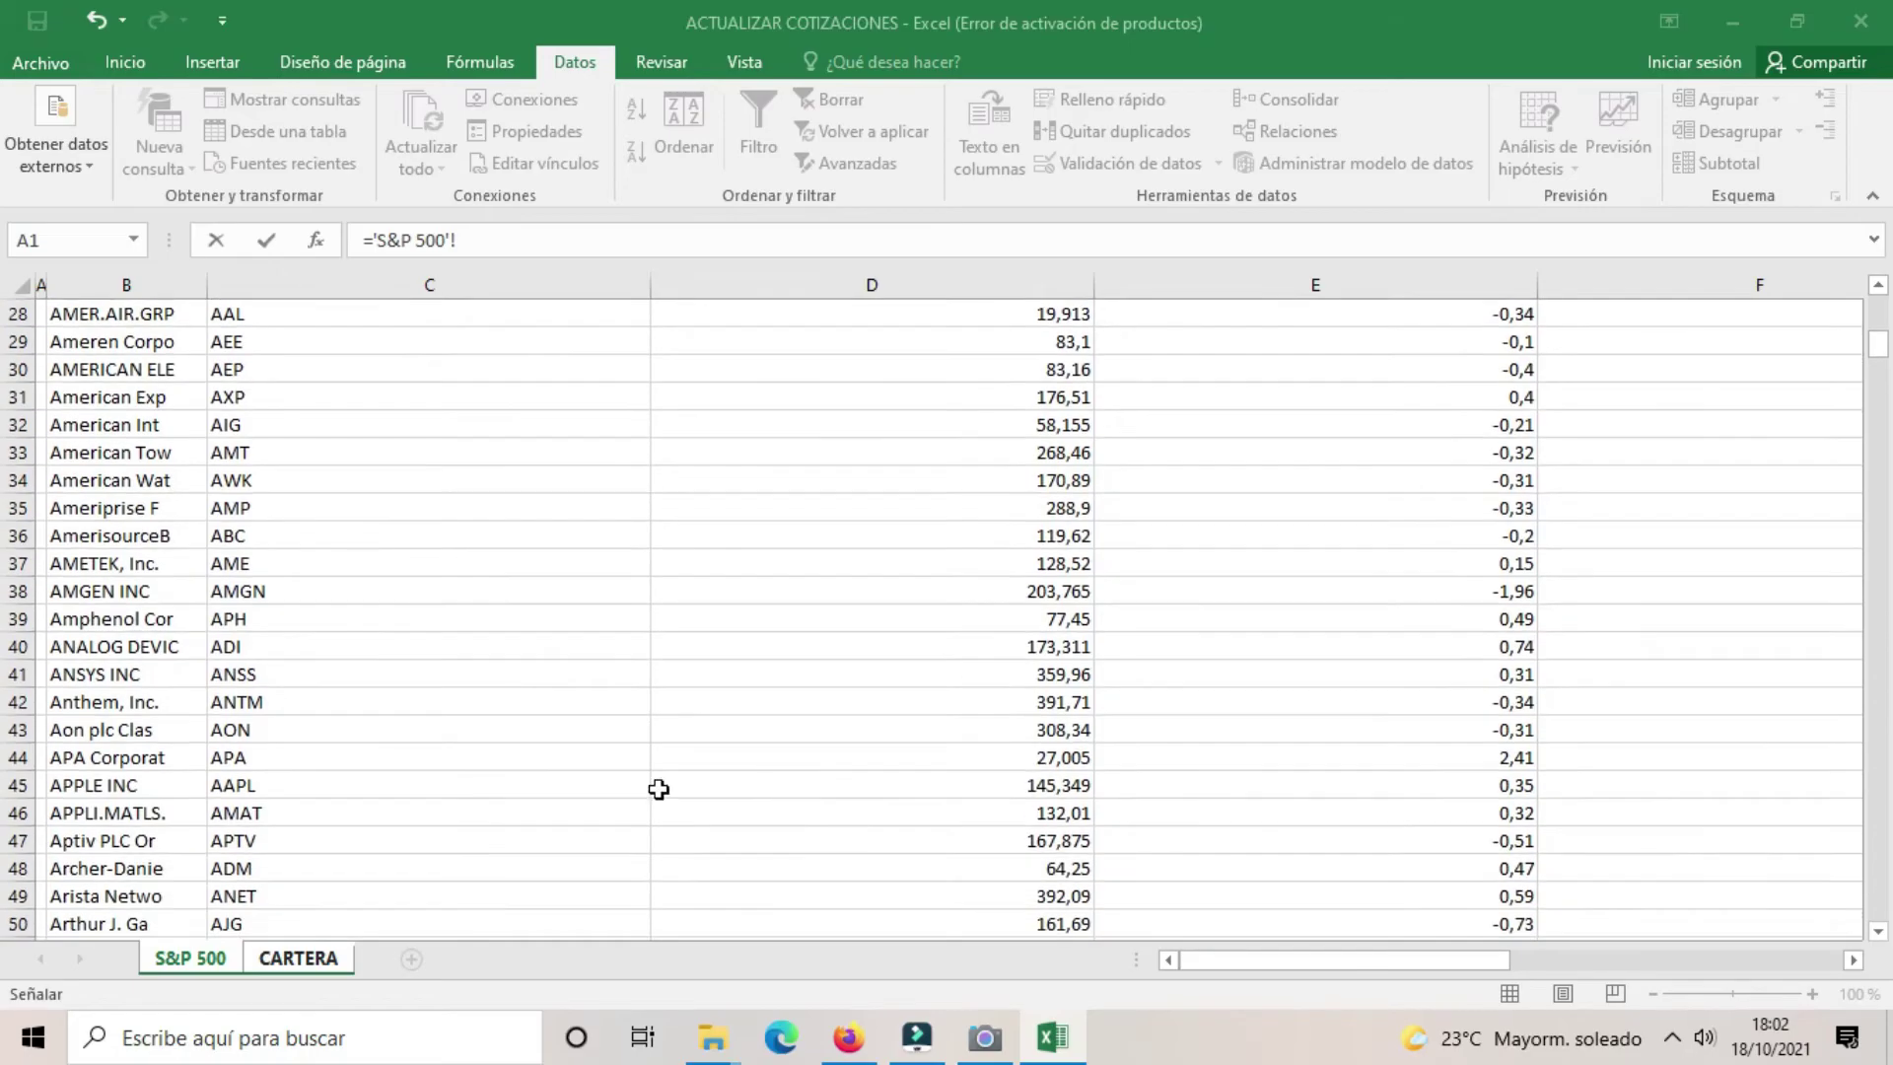
left_click(942, 789)
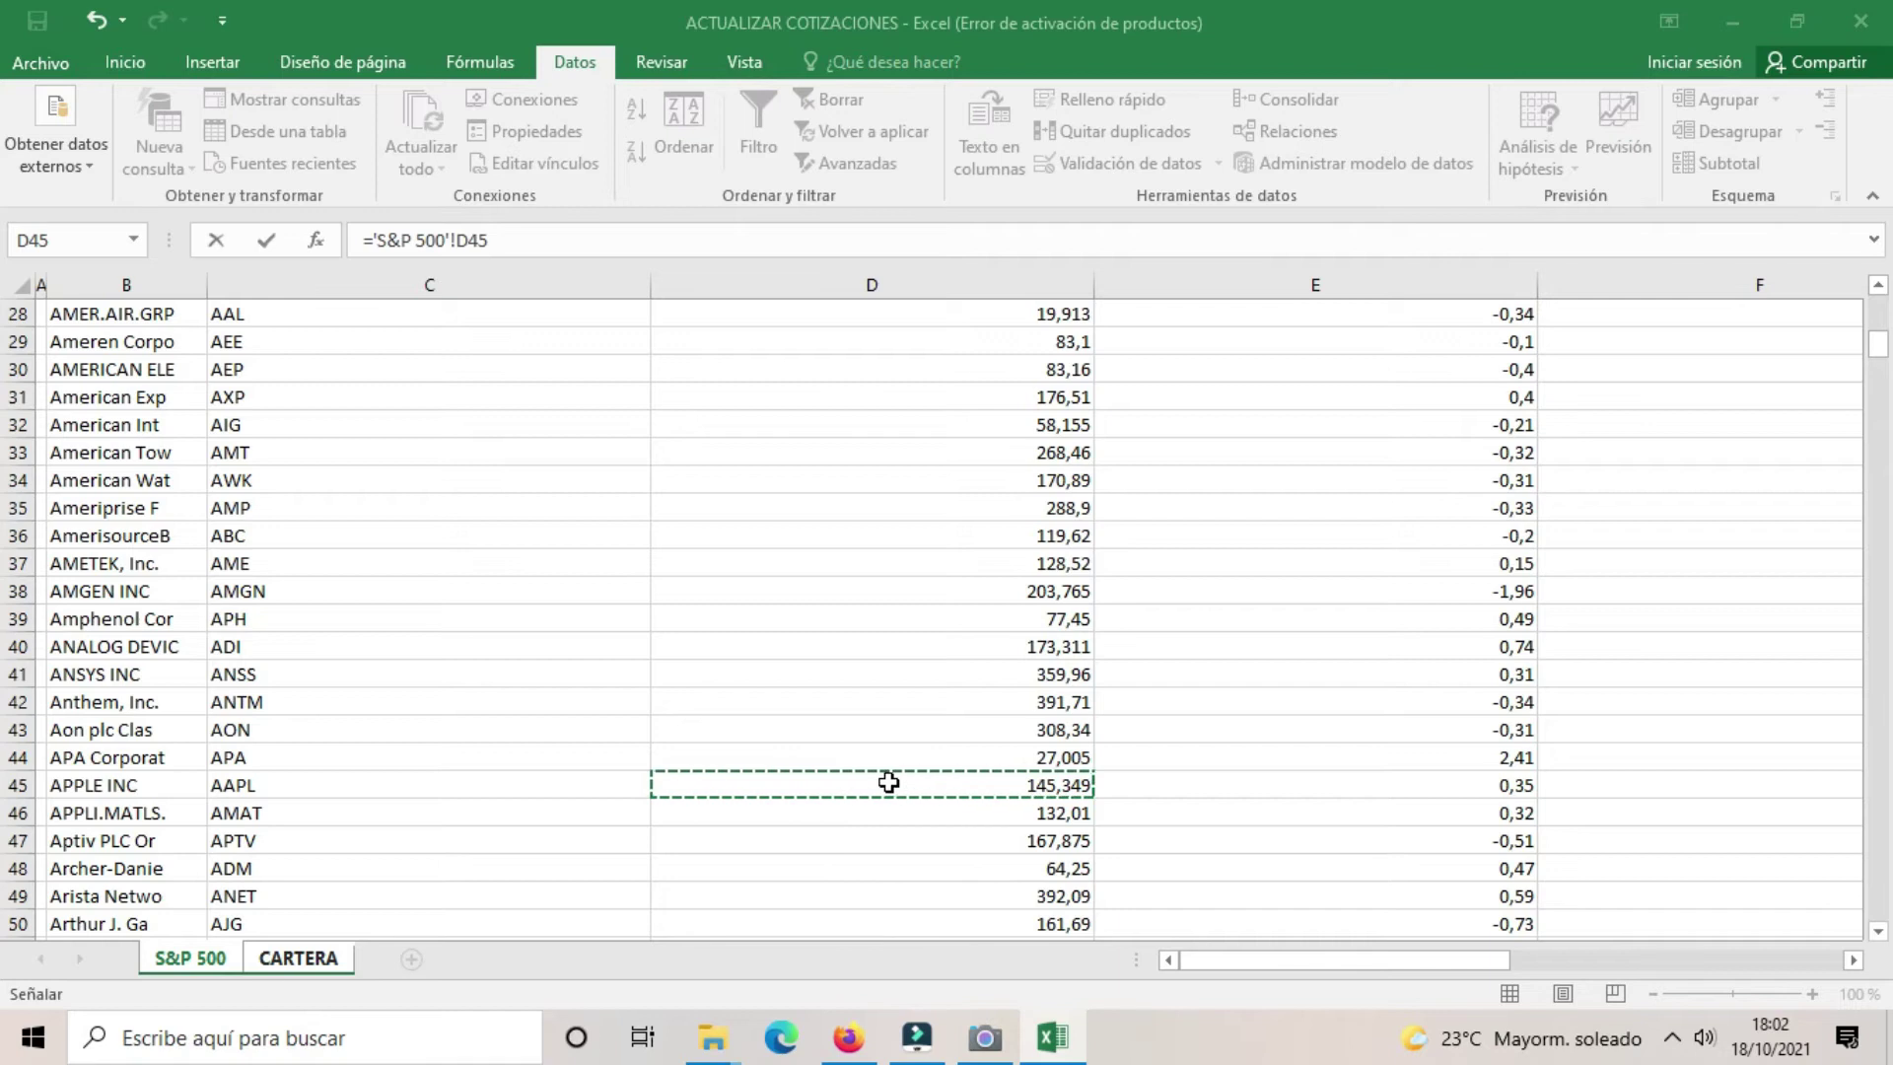
key("Return")
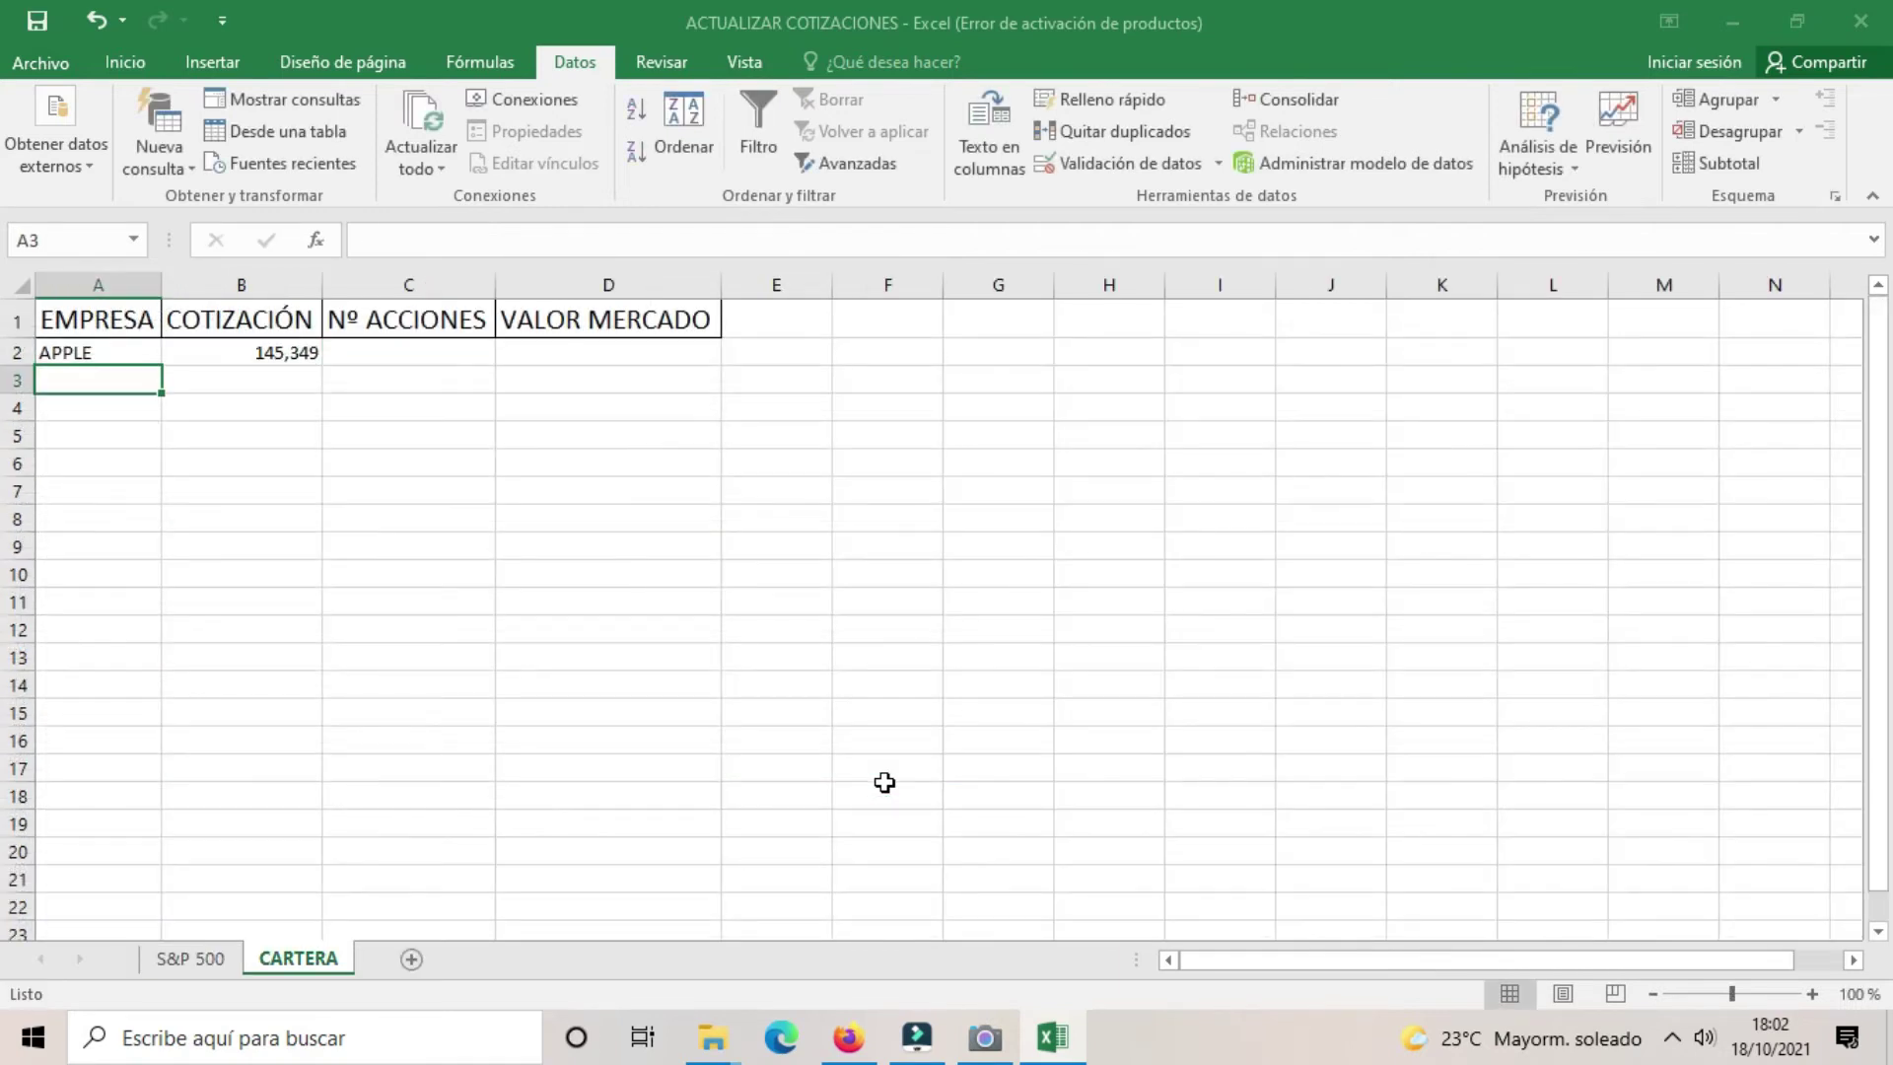
left_click(296, 352)
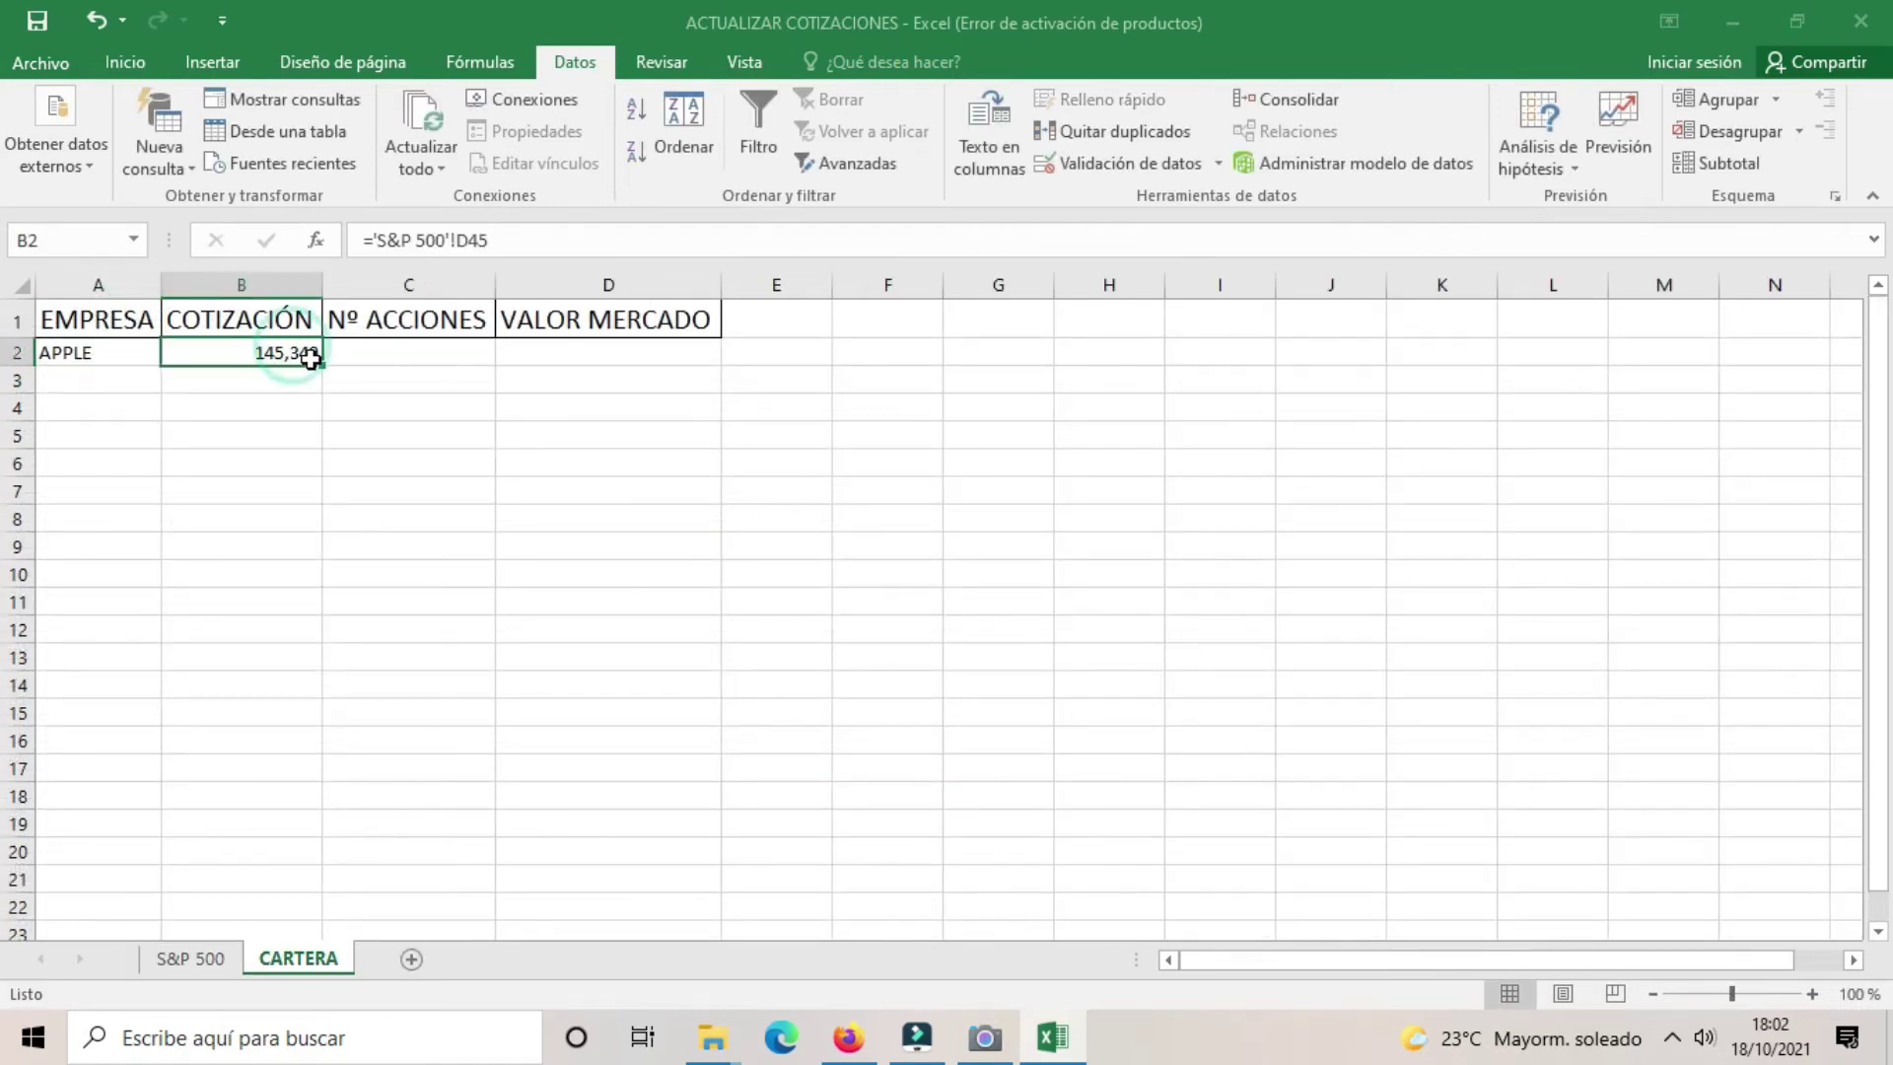
Step: Enter 50 shares in C2 and the formula =C2*B2 in D2, giving 7267,45
left_click(411, 359)
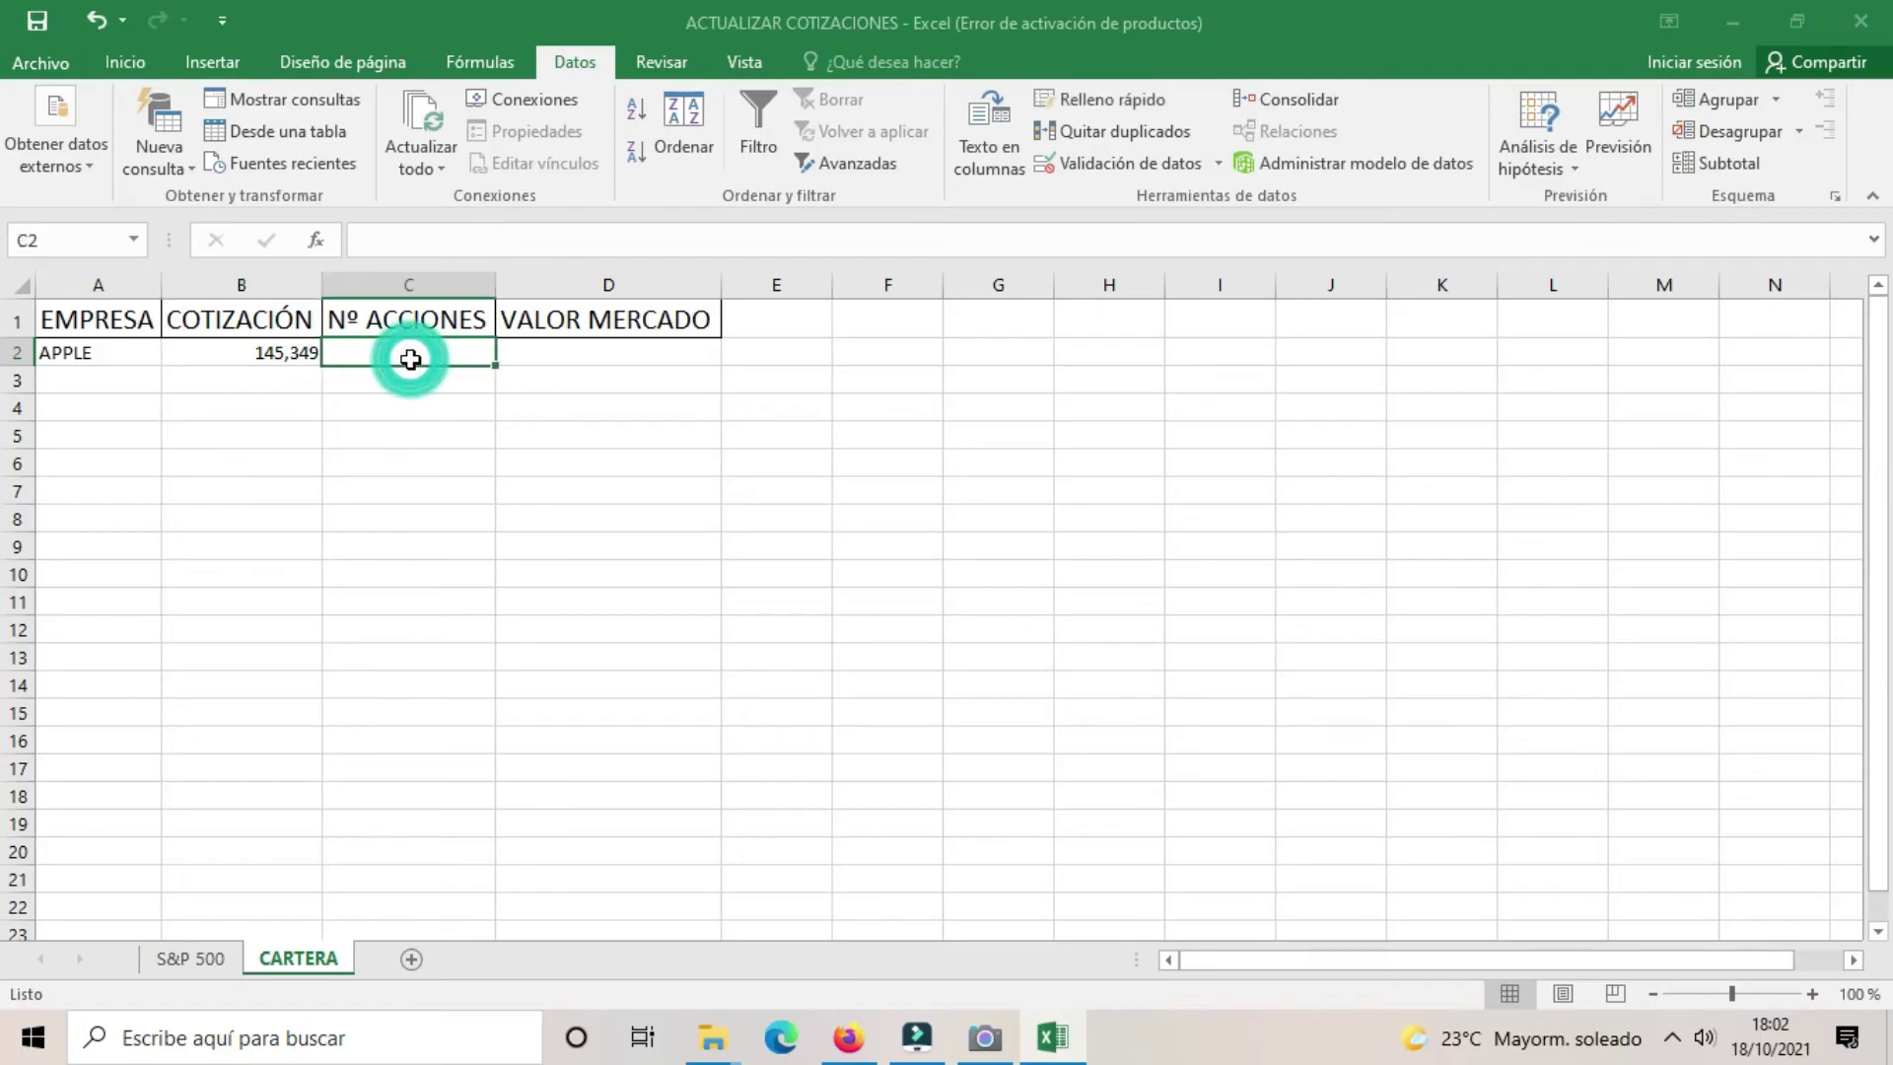
type("50")
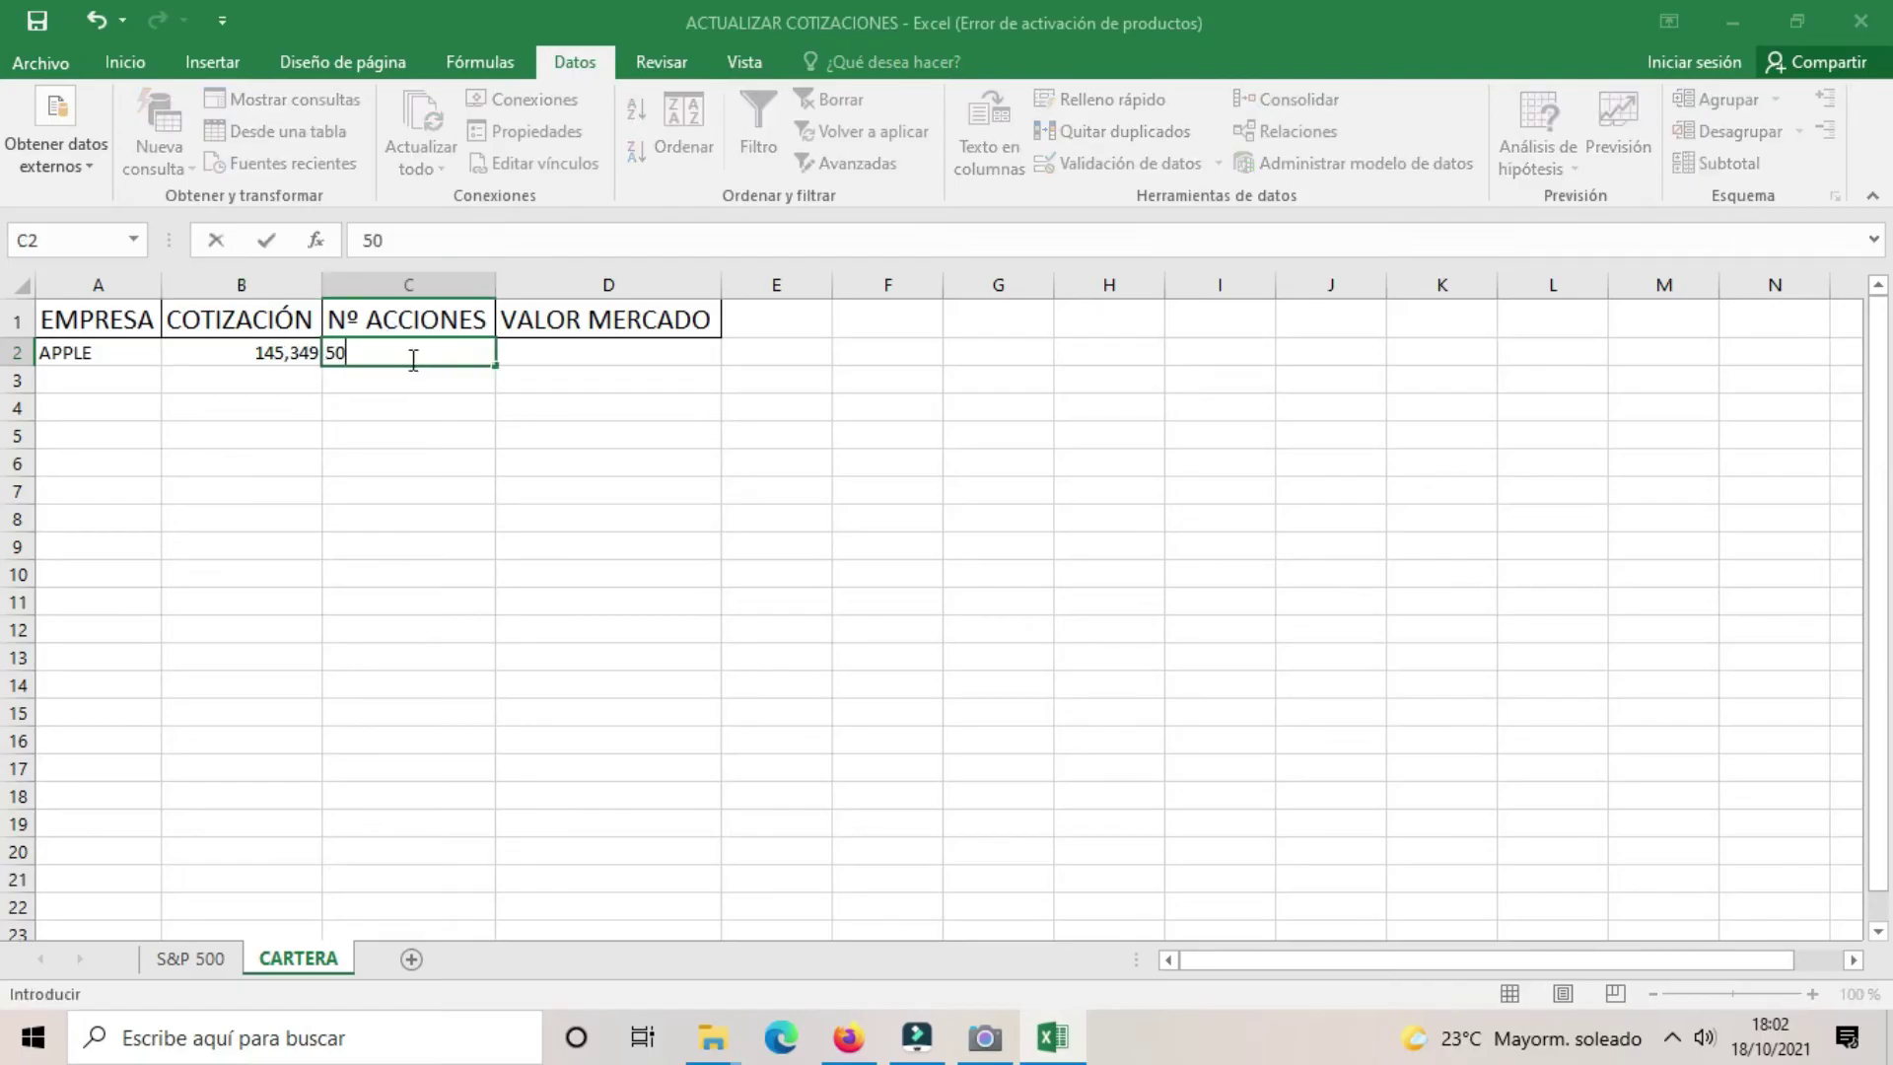
key("Tab")
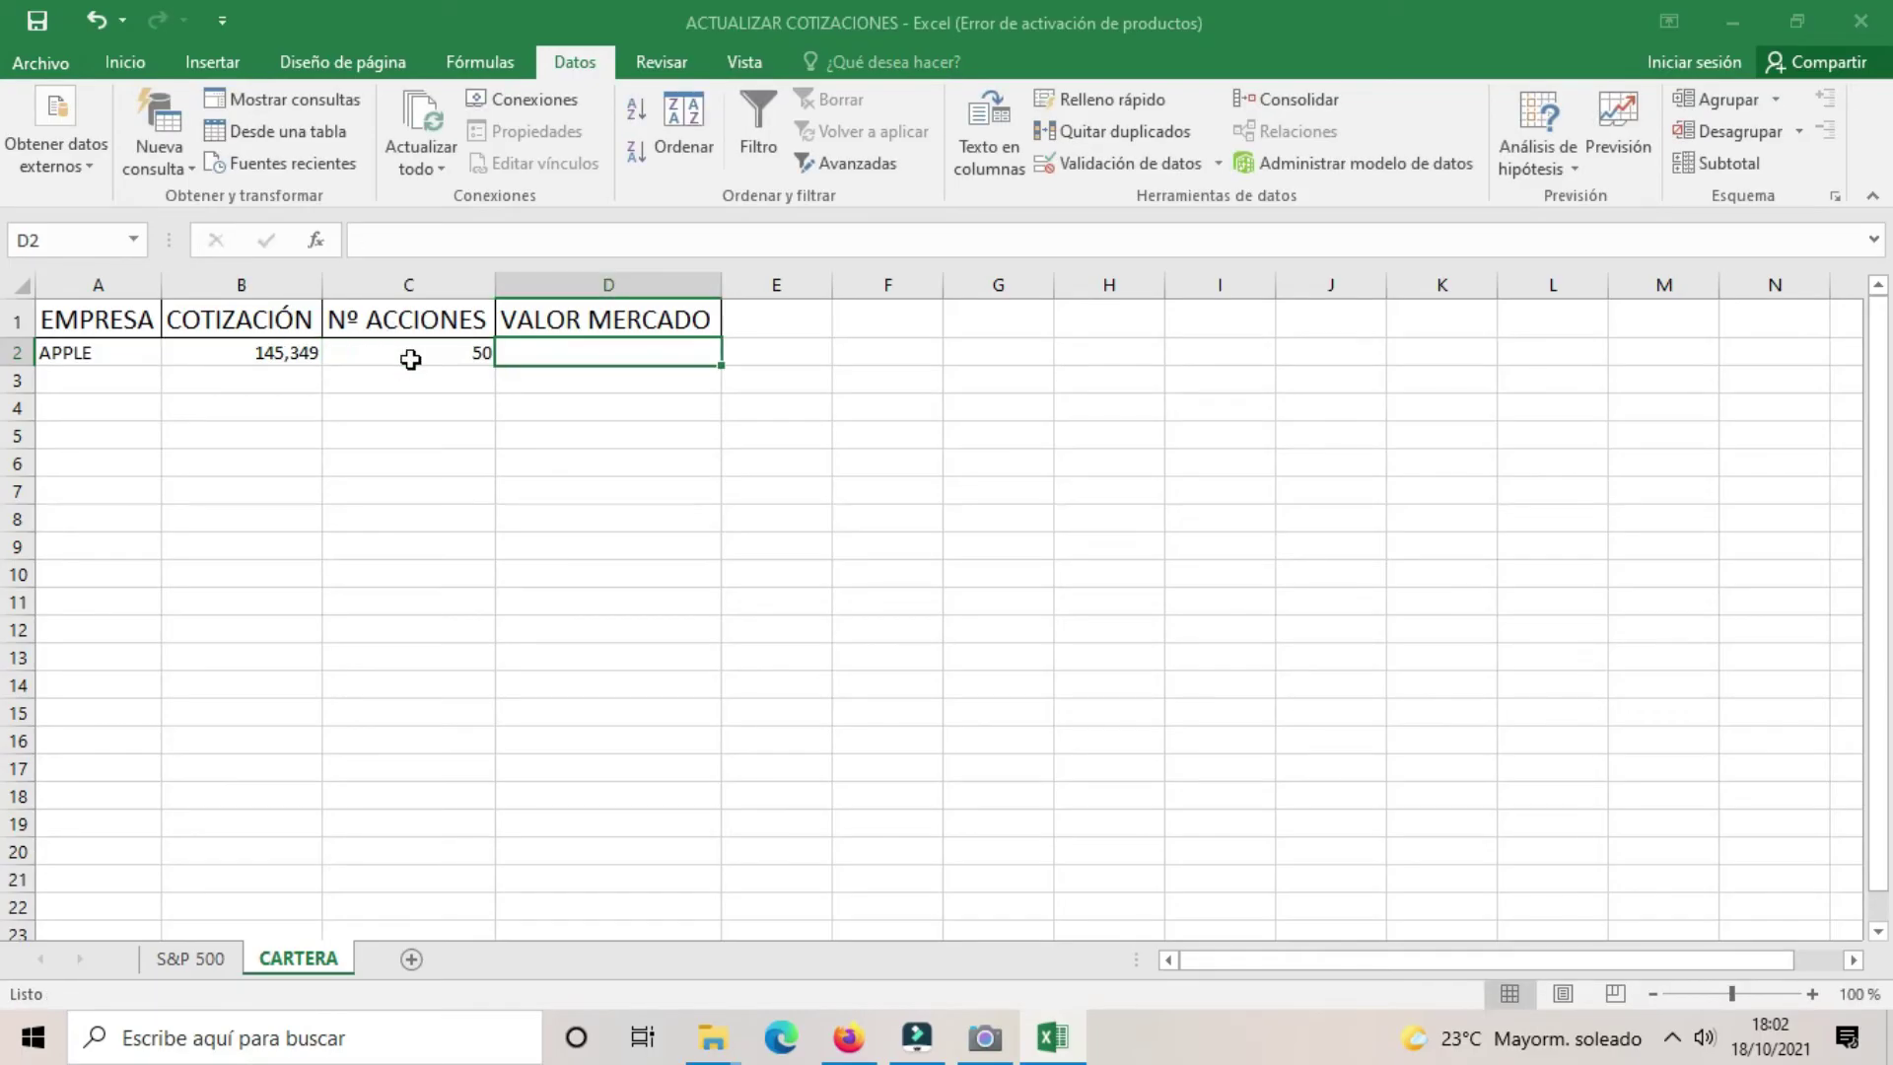
type("=")
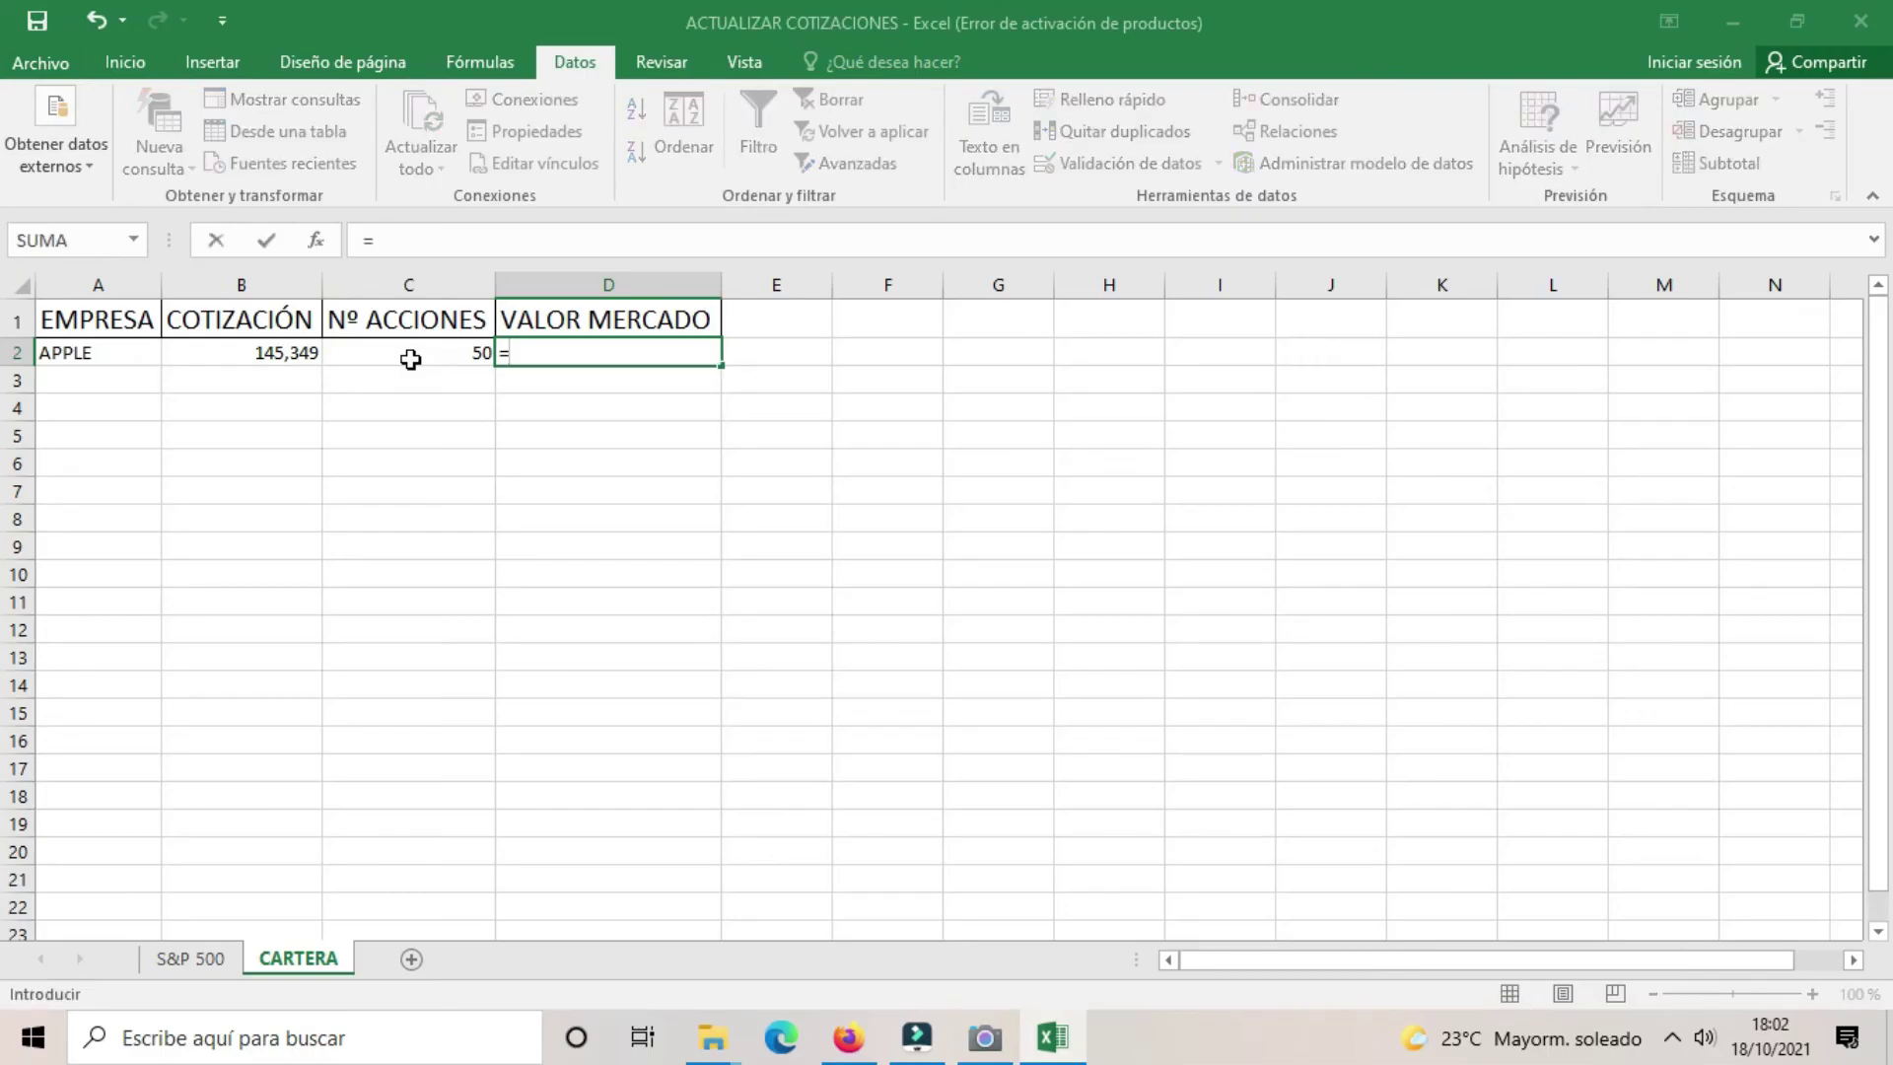
left_click(411, 360)
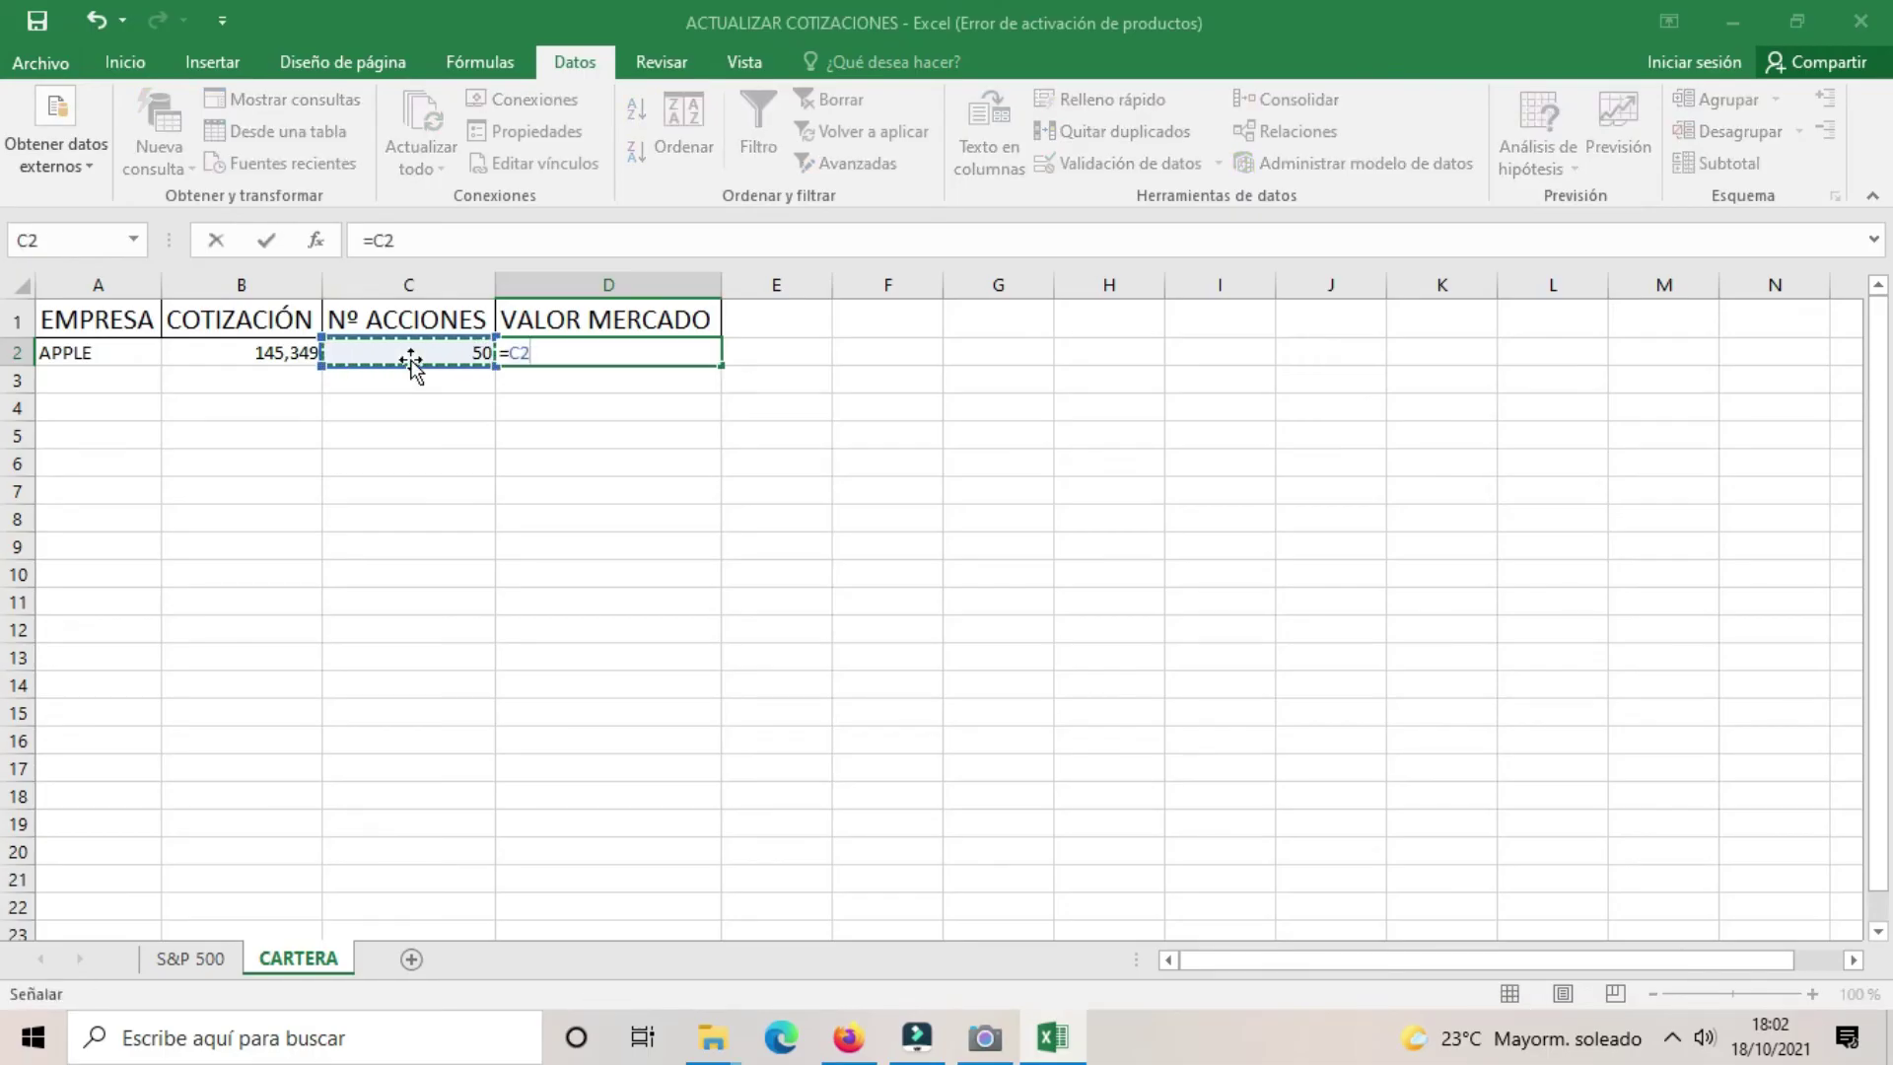
type("*")
key("Left")
key("Left")
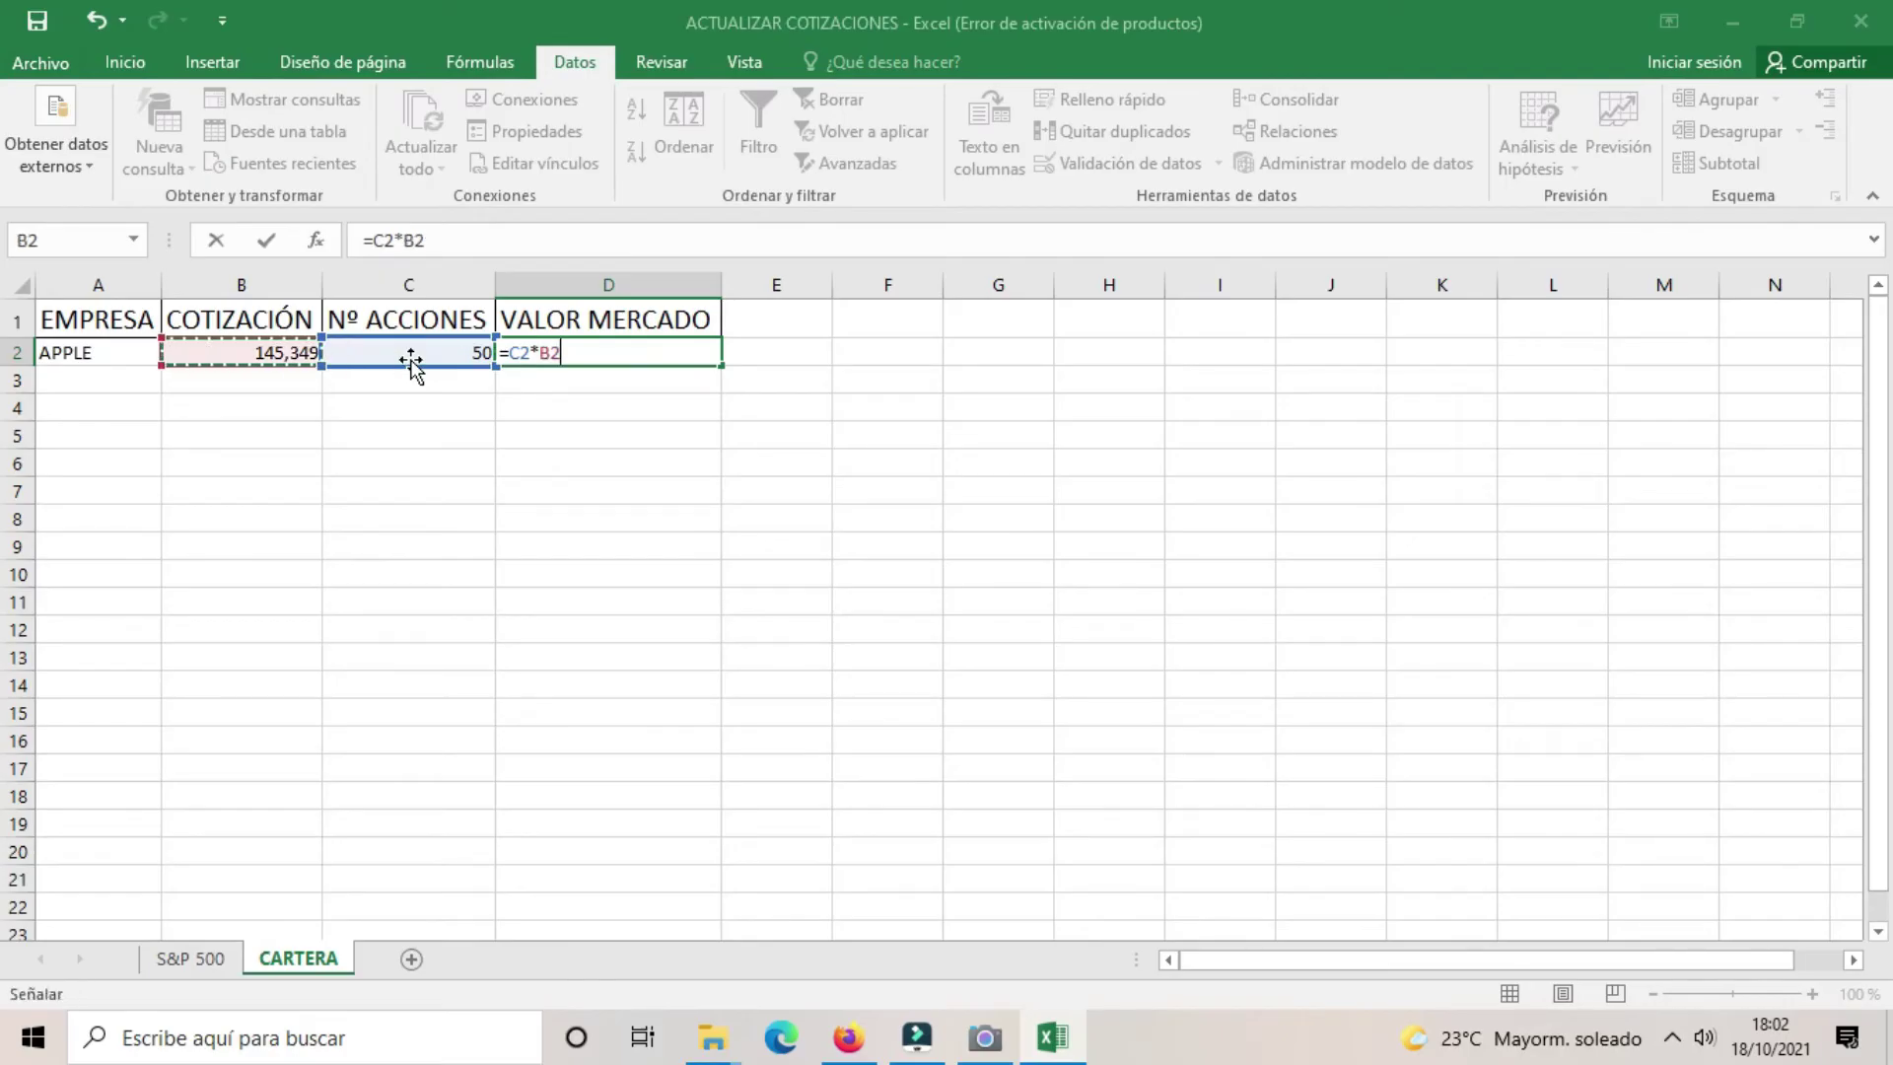
key("Return")
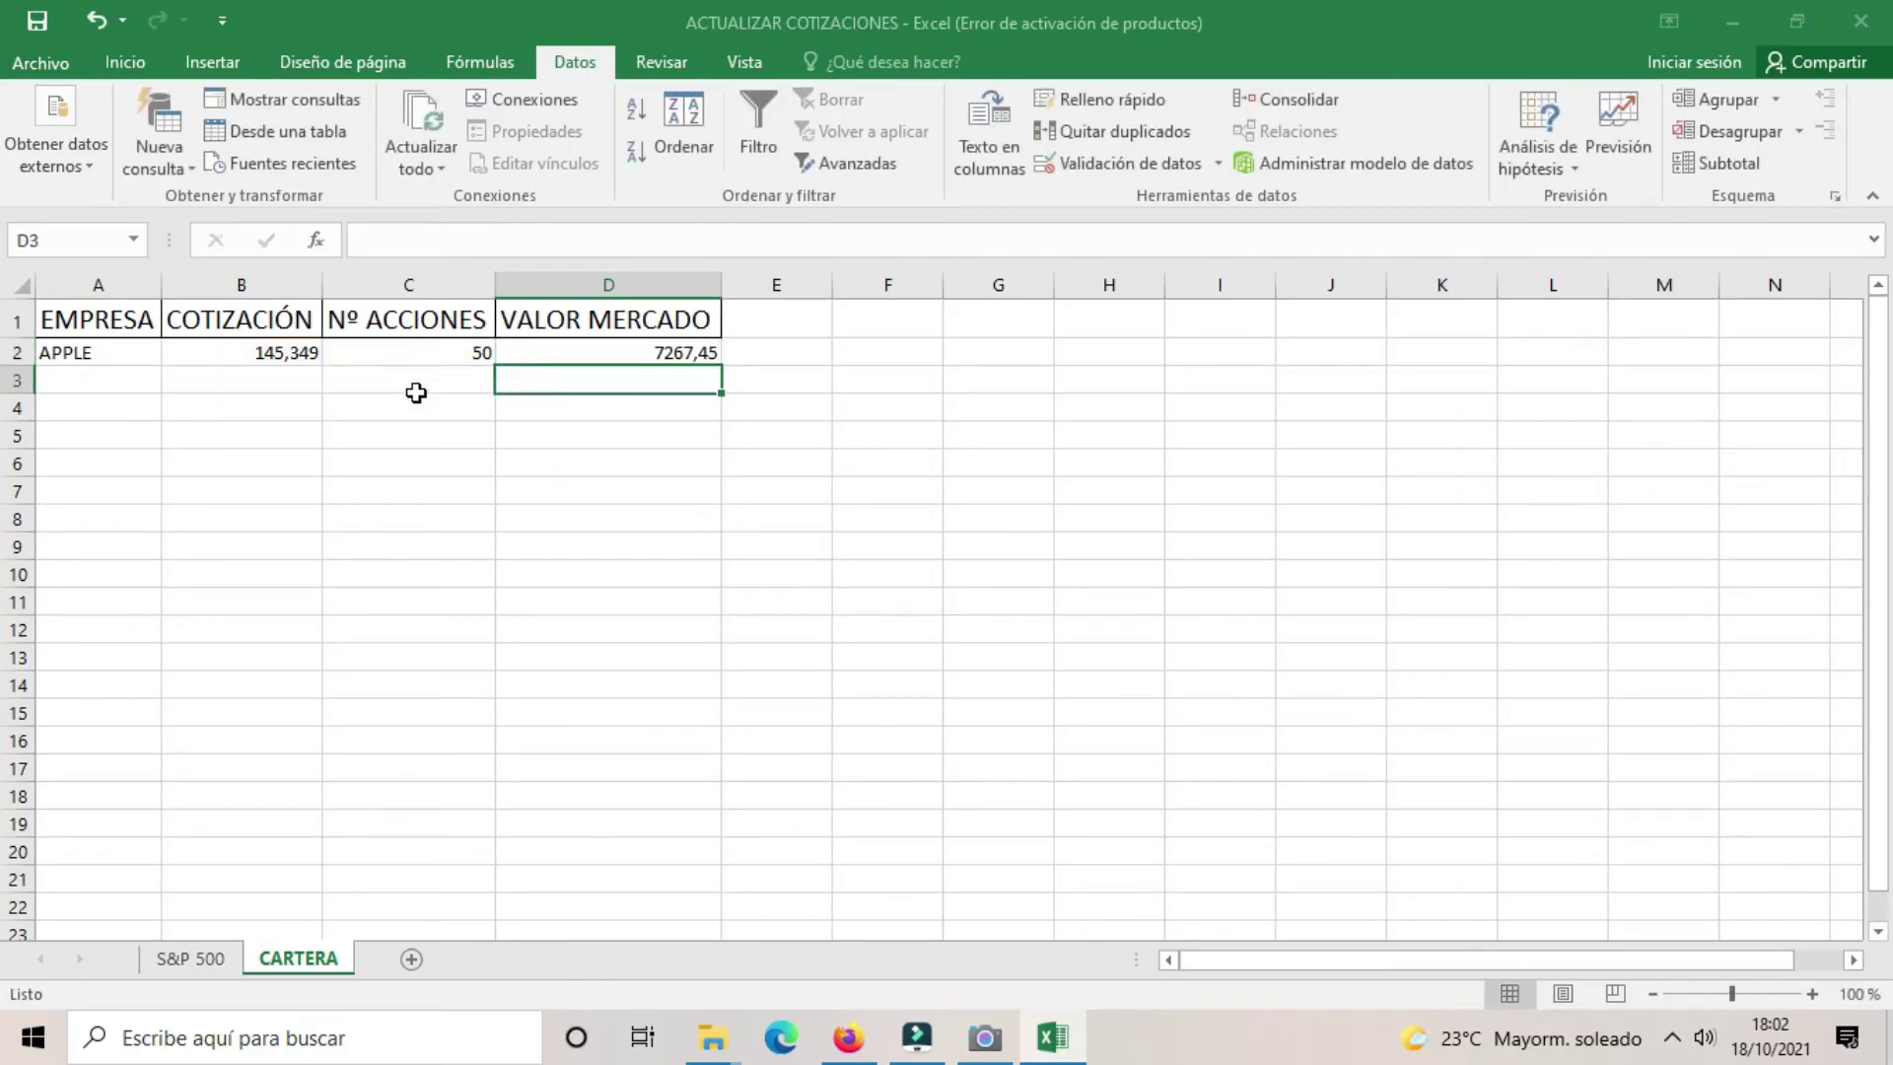
left_click(691, 357)
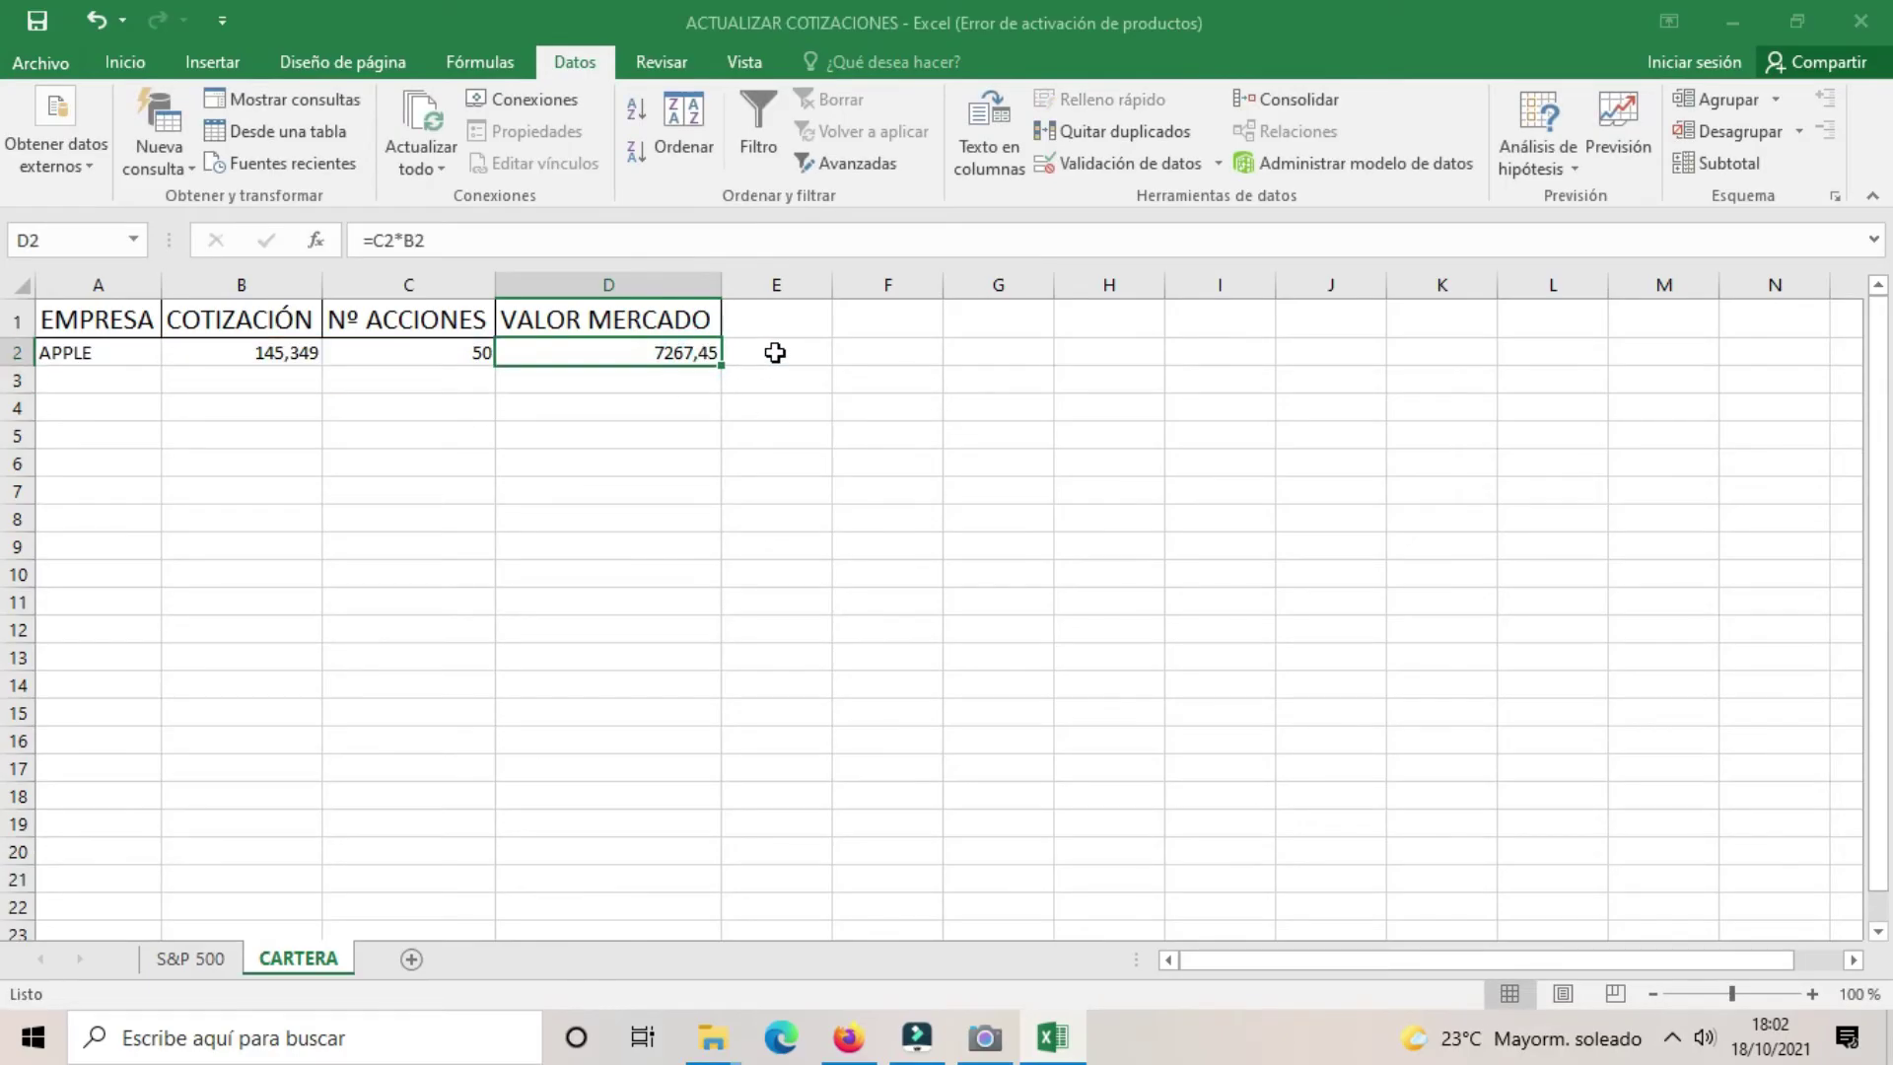
left_click(458, 357)
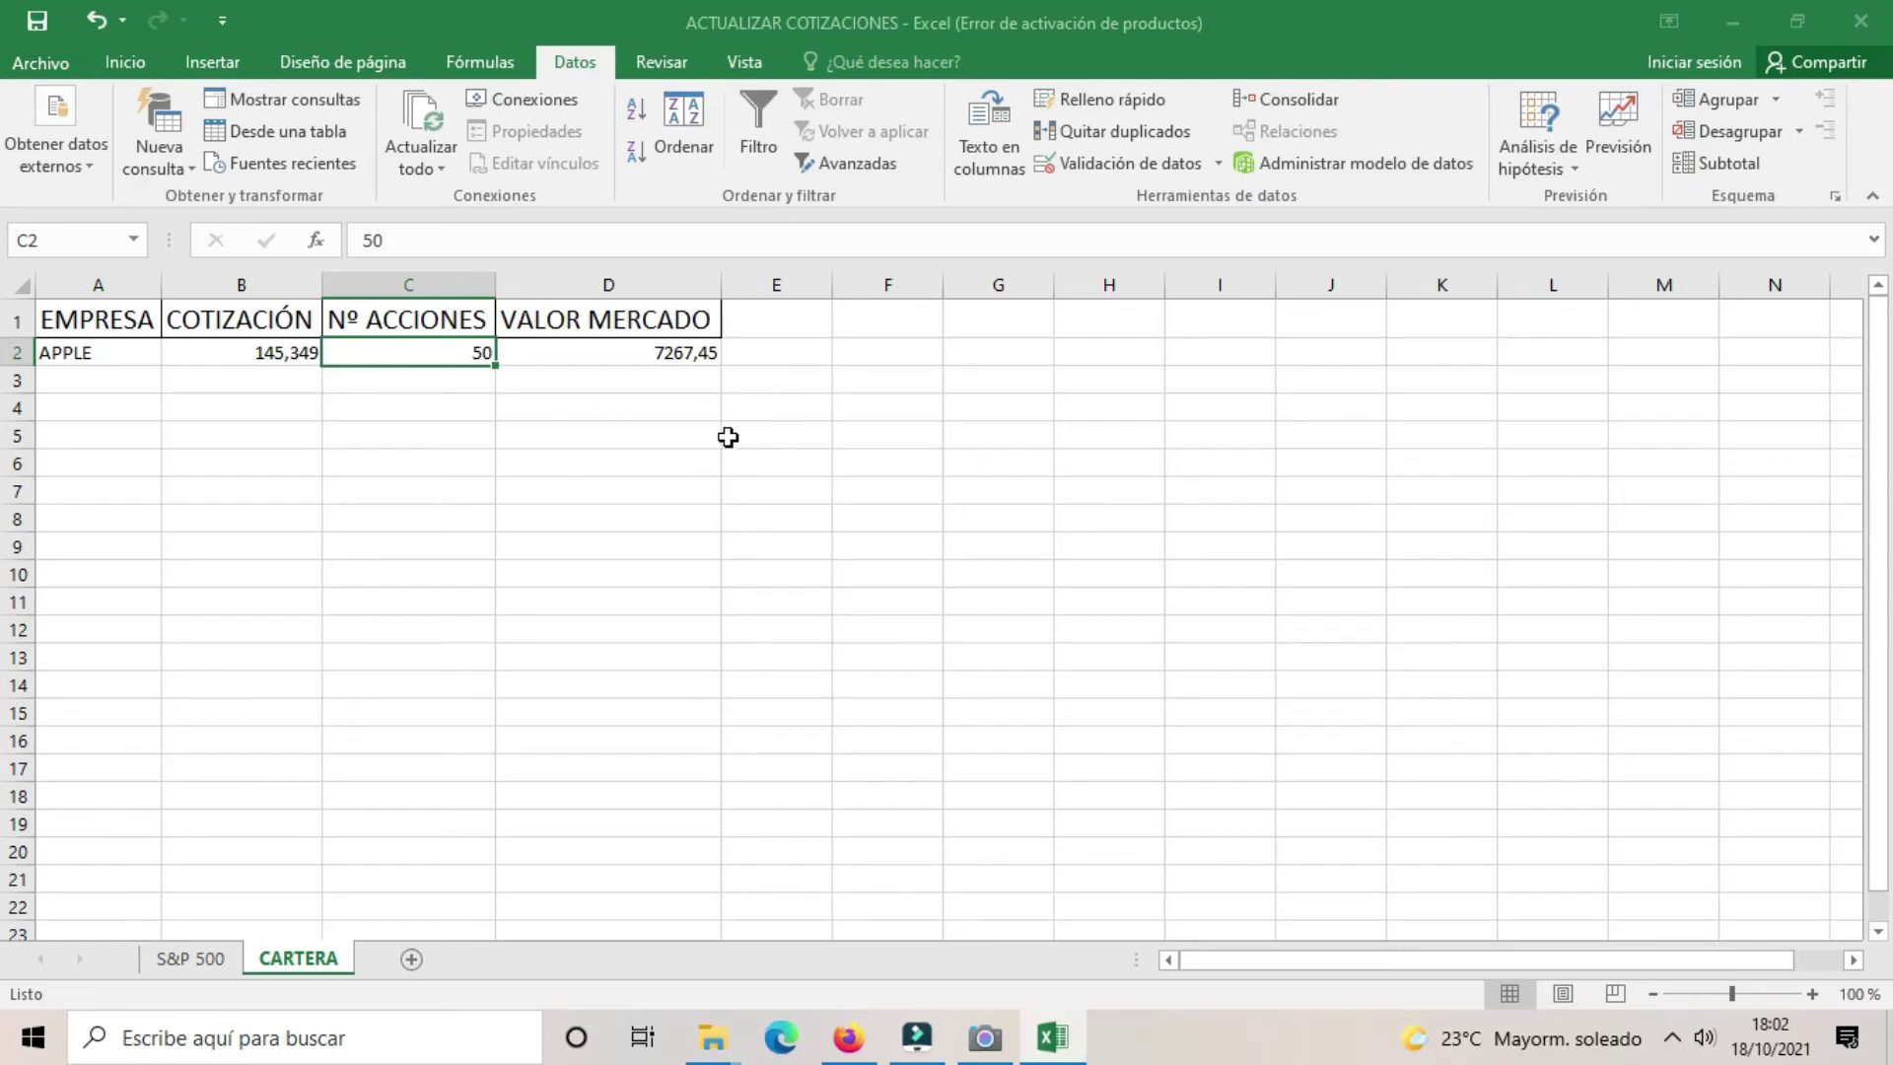
left_click(836, 385)
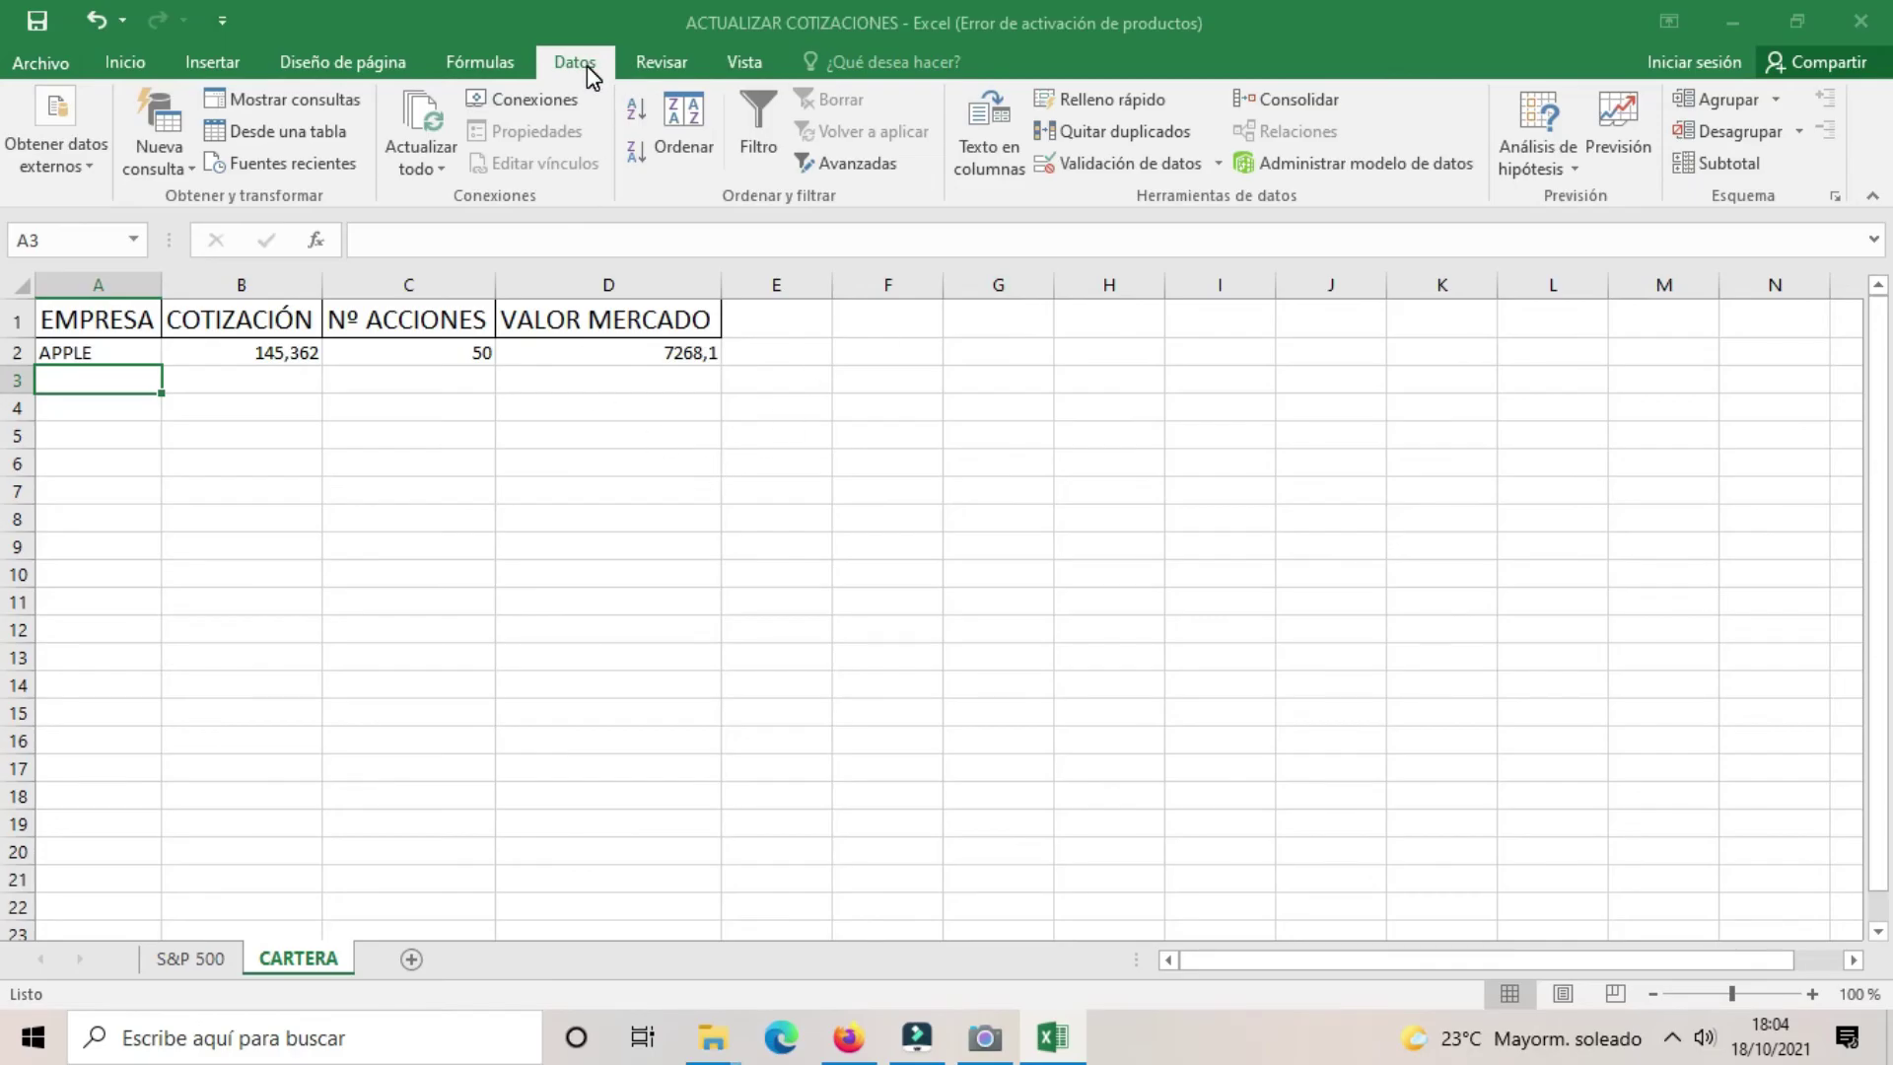
Step: Run Actualizar todo so APPLE shows 145,362 and 7268,1, then view the S&P 500 sheet
left_click(420, 116)
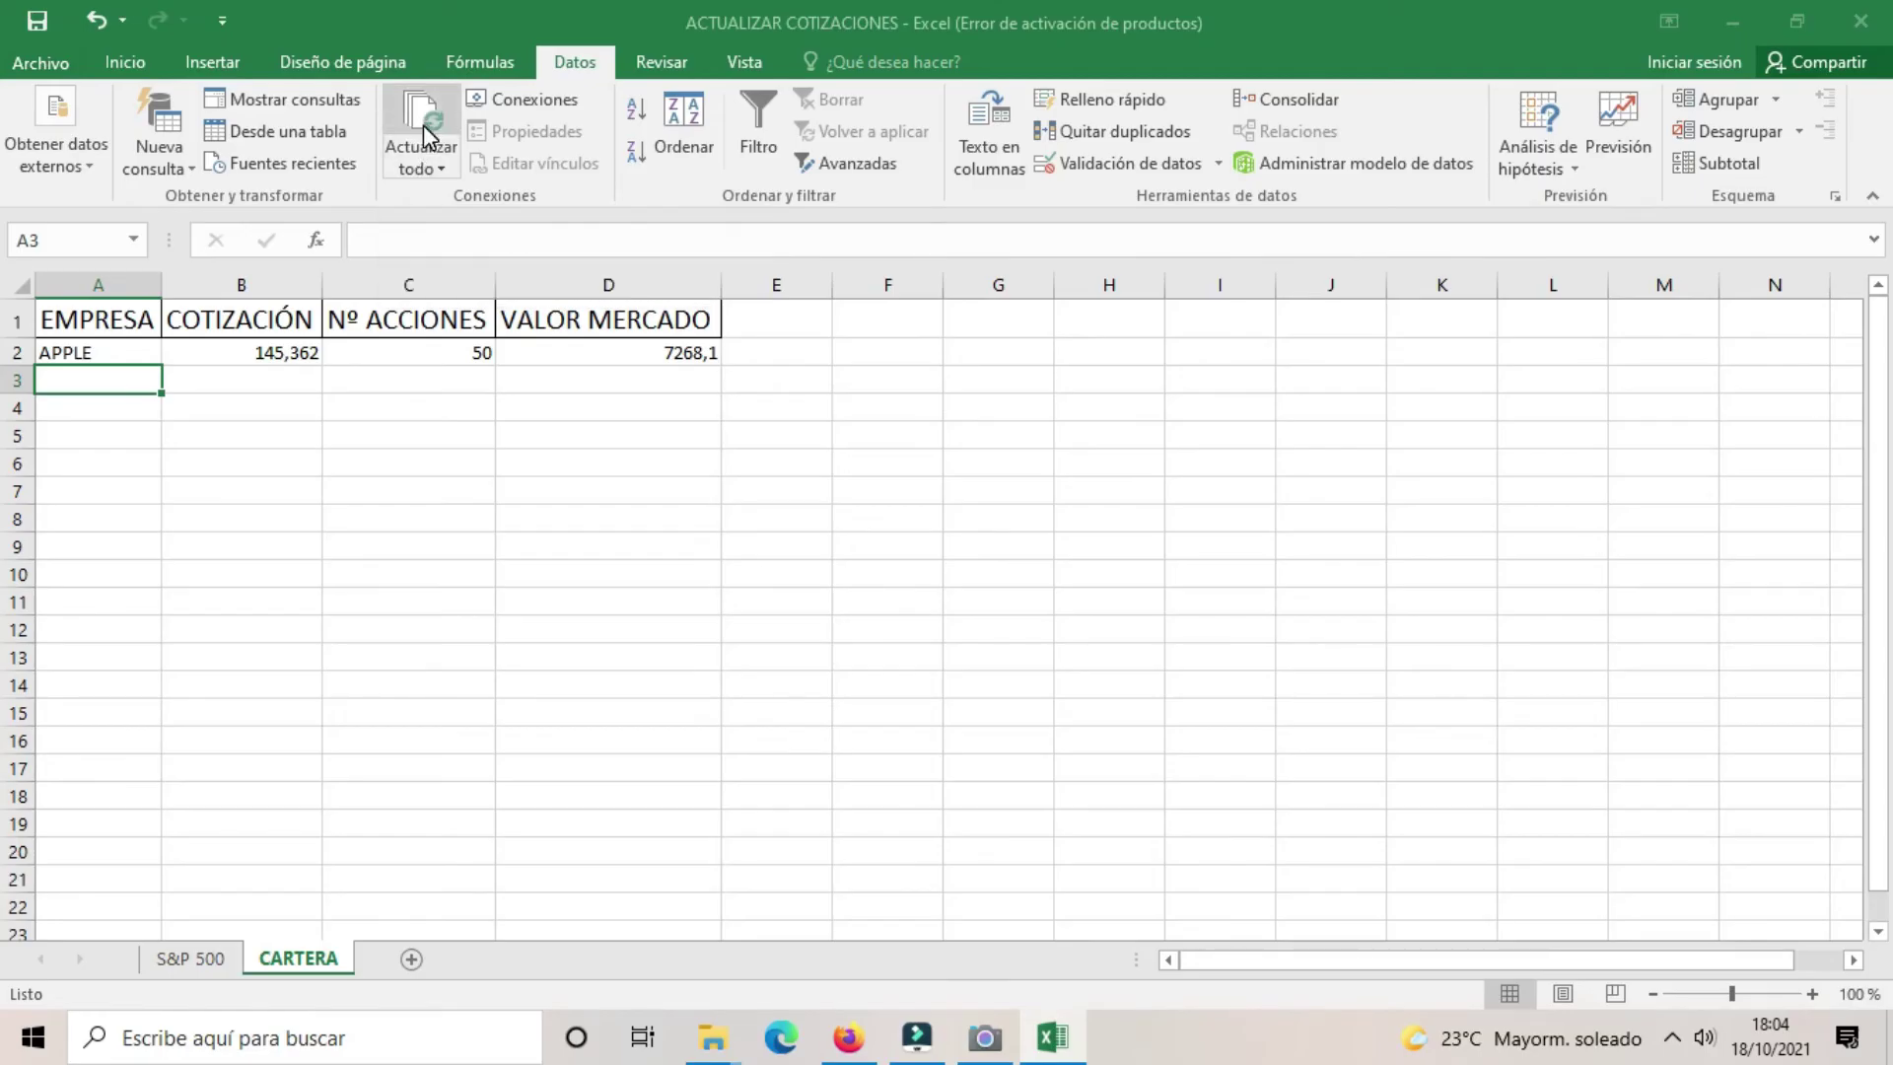
left_click(426, 127)
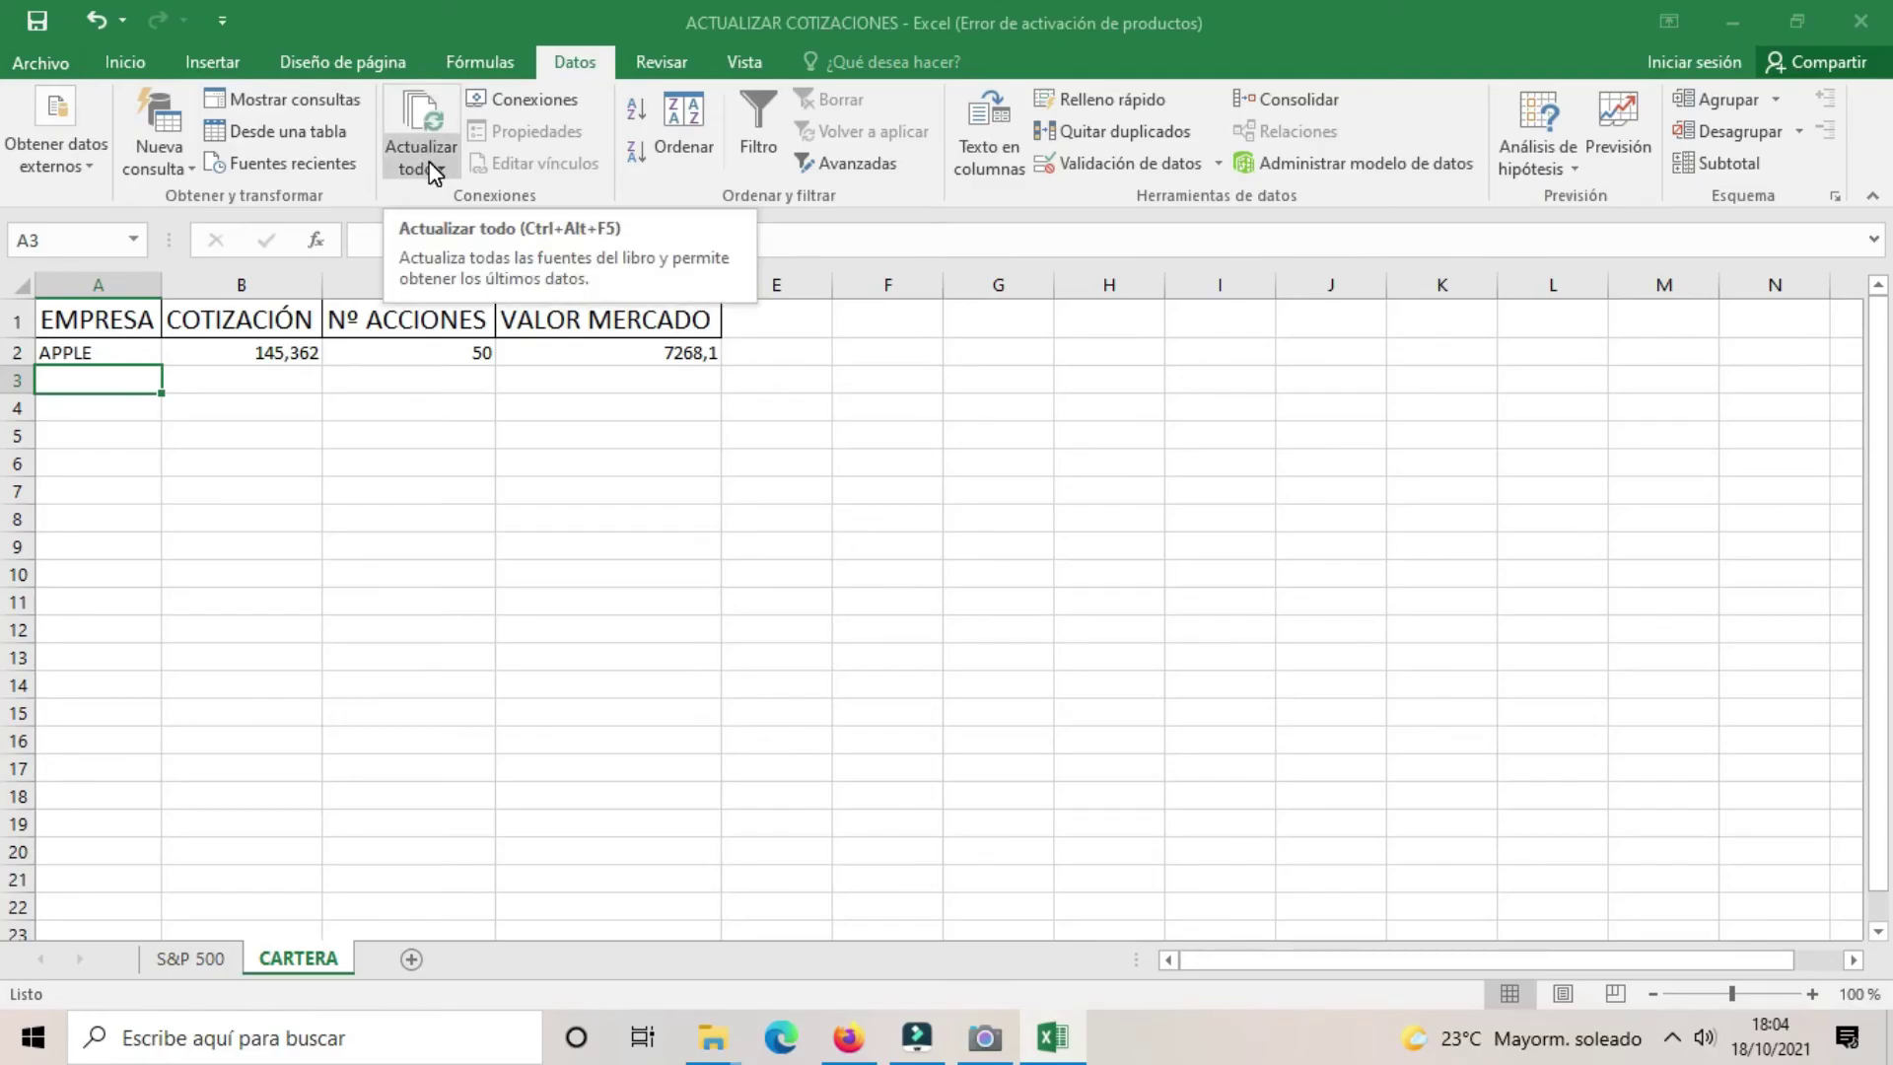
left_click(300, 357)
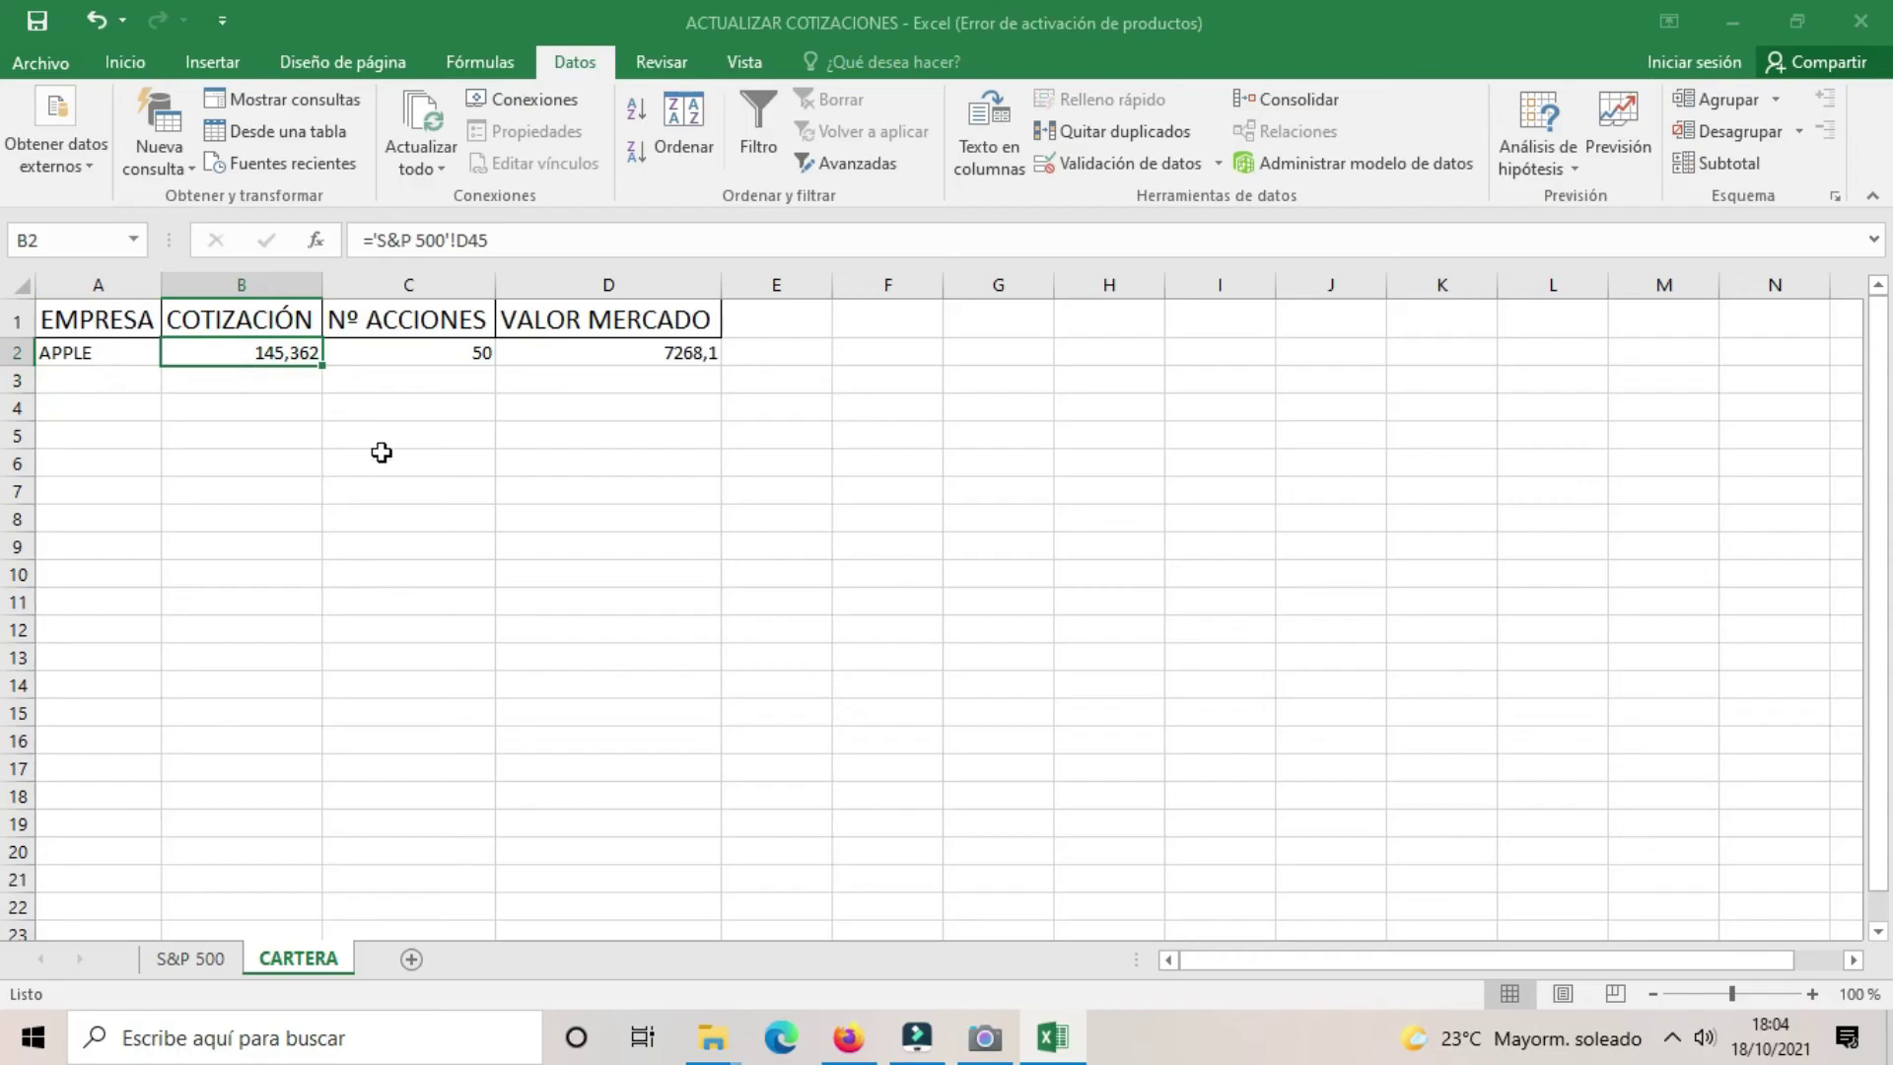
left_click(393, 384)
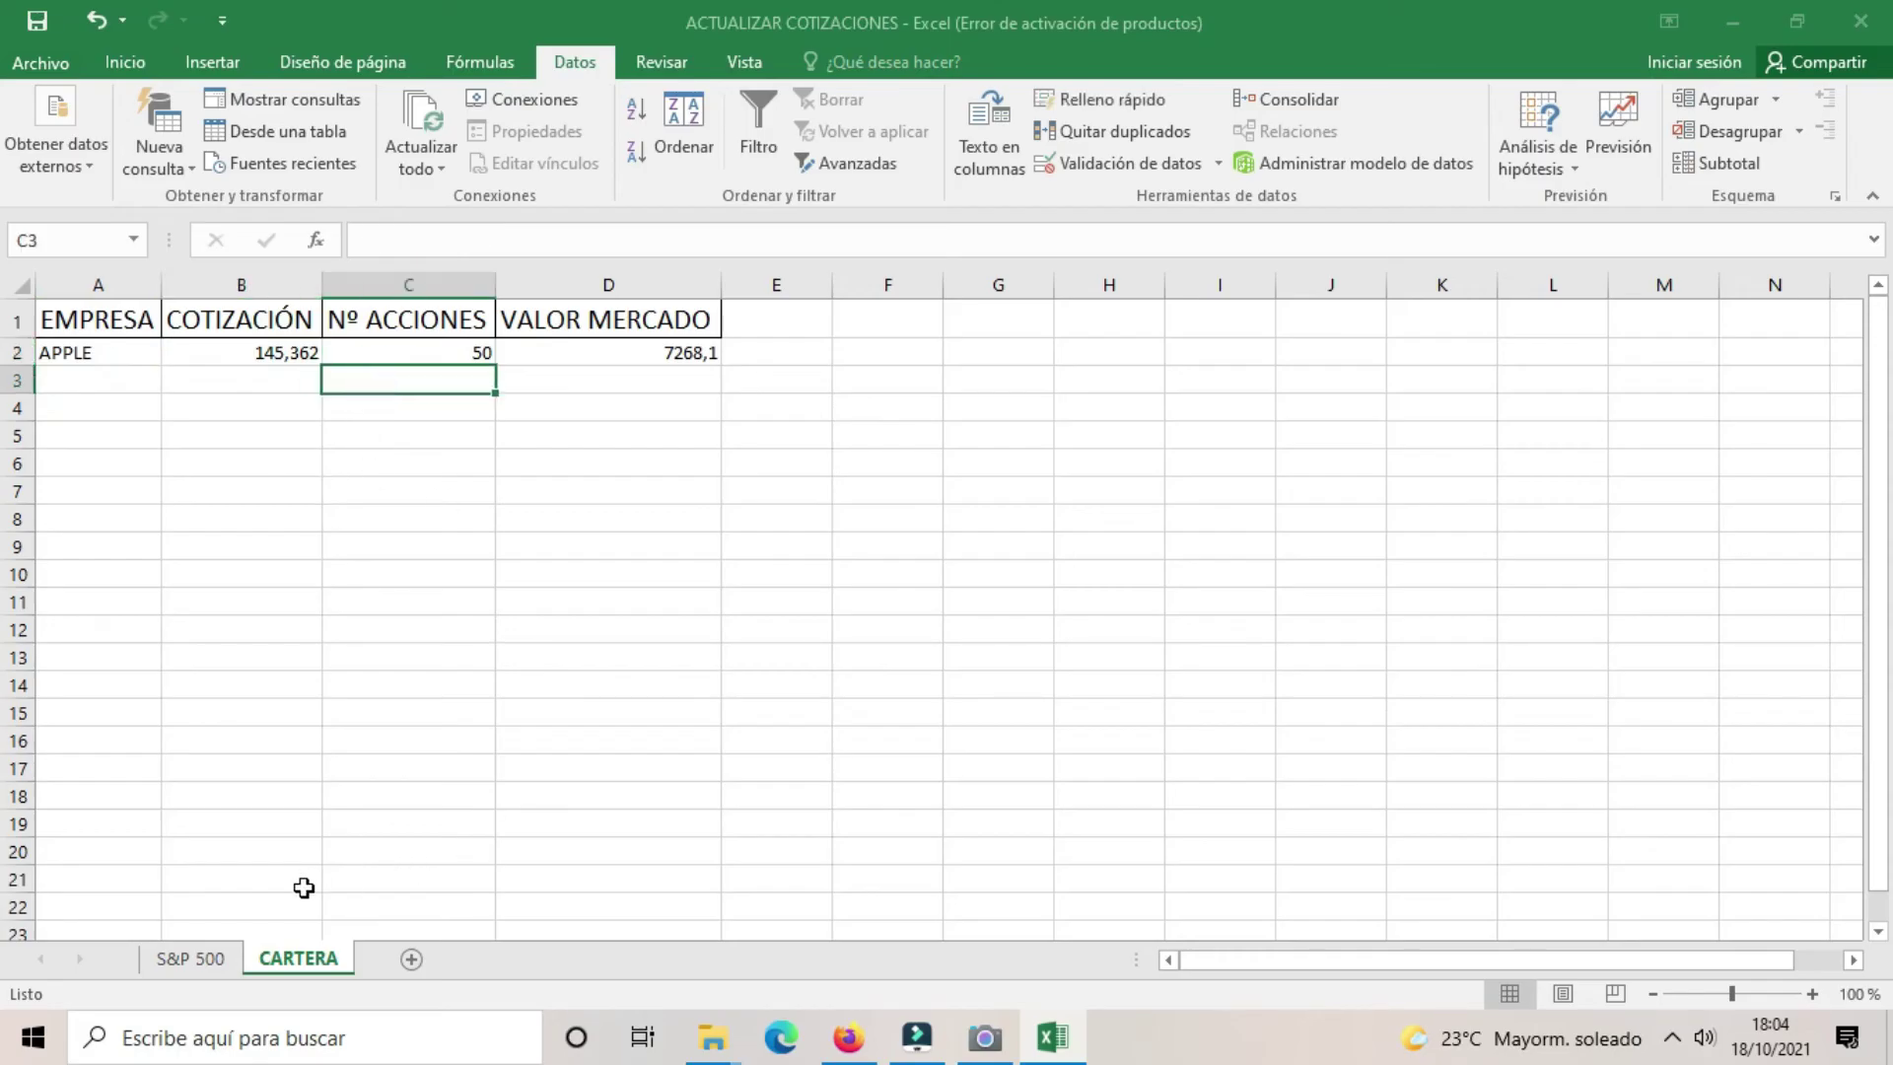
left_click(212, 959)
scroll(433, 675, "up", 5)
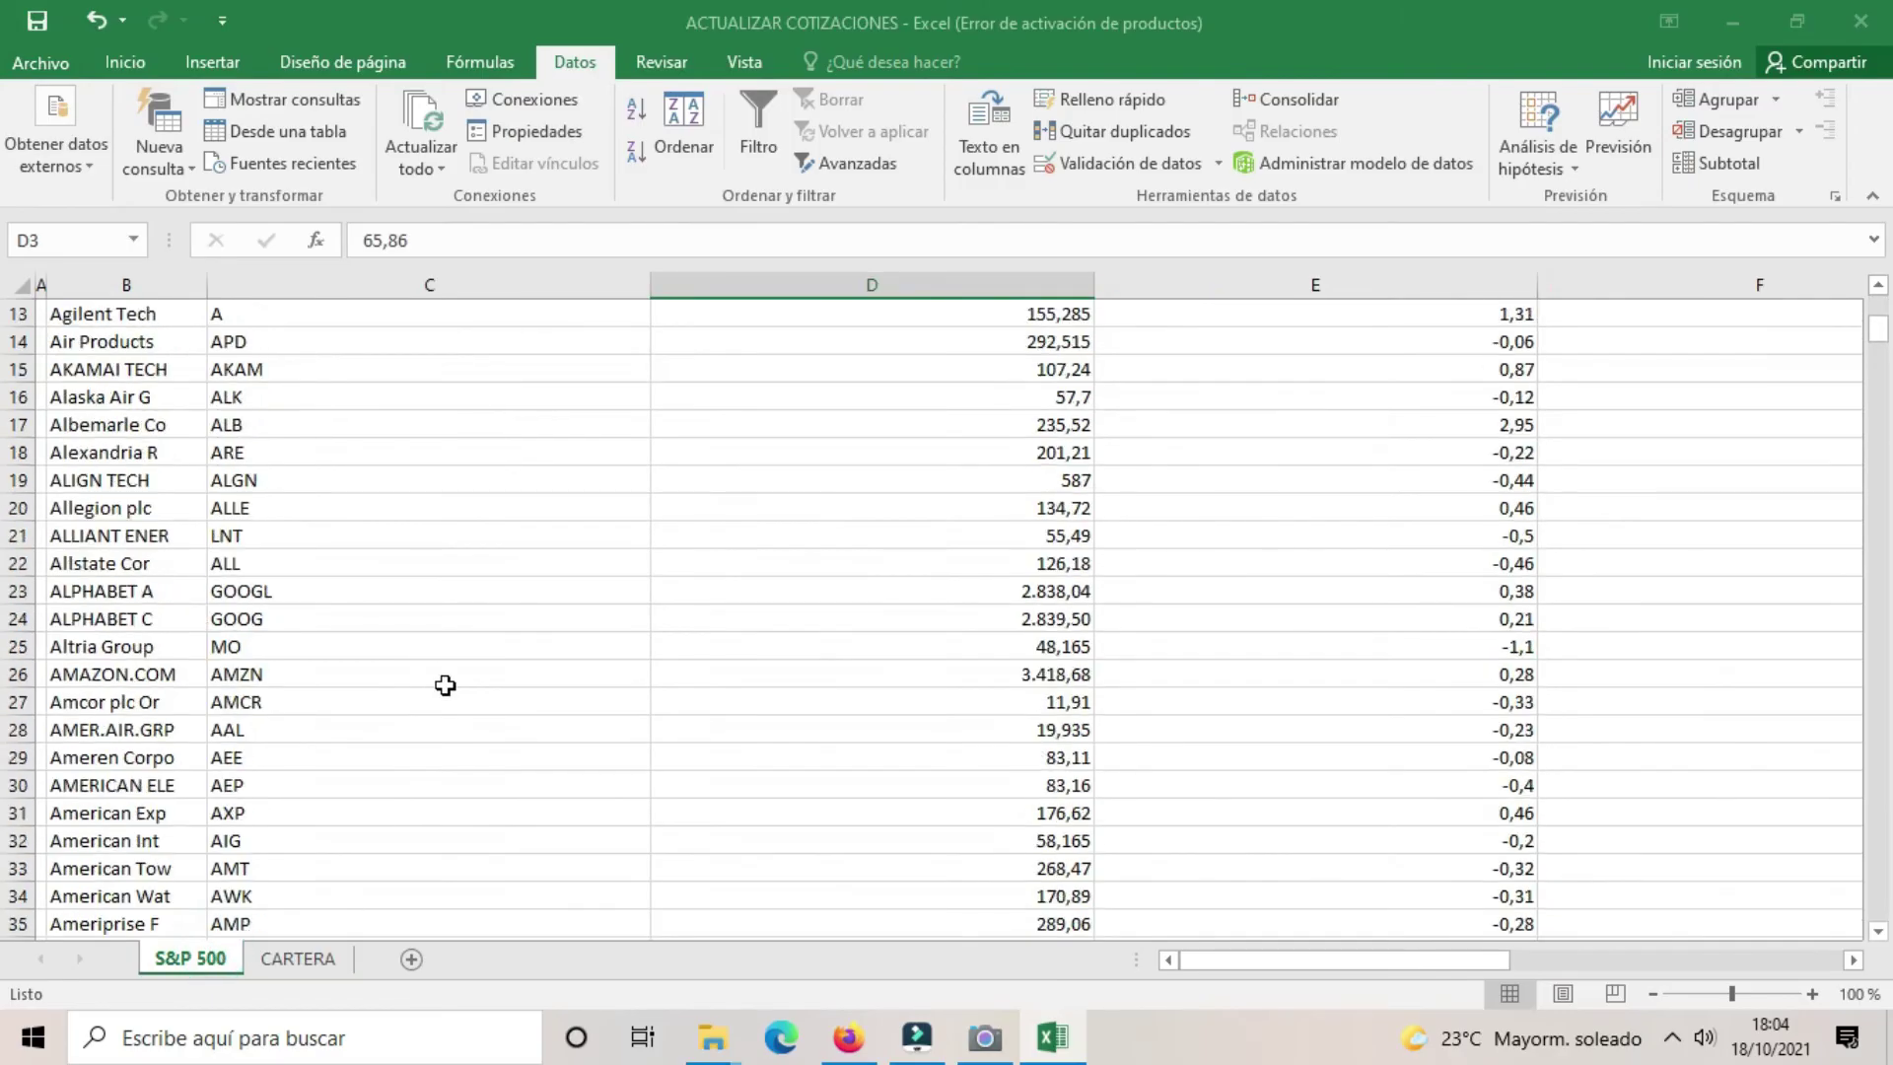
scroll(444, 686, "up", 4)
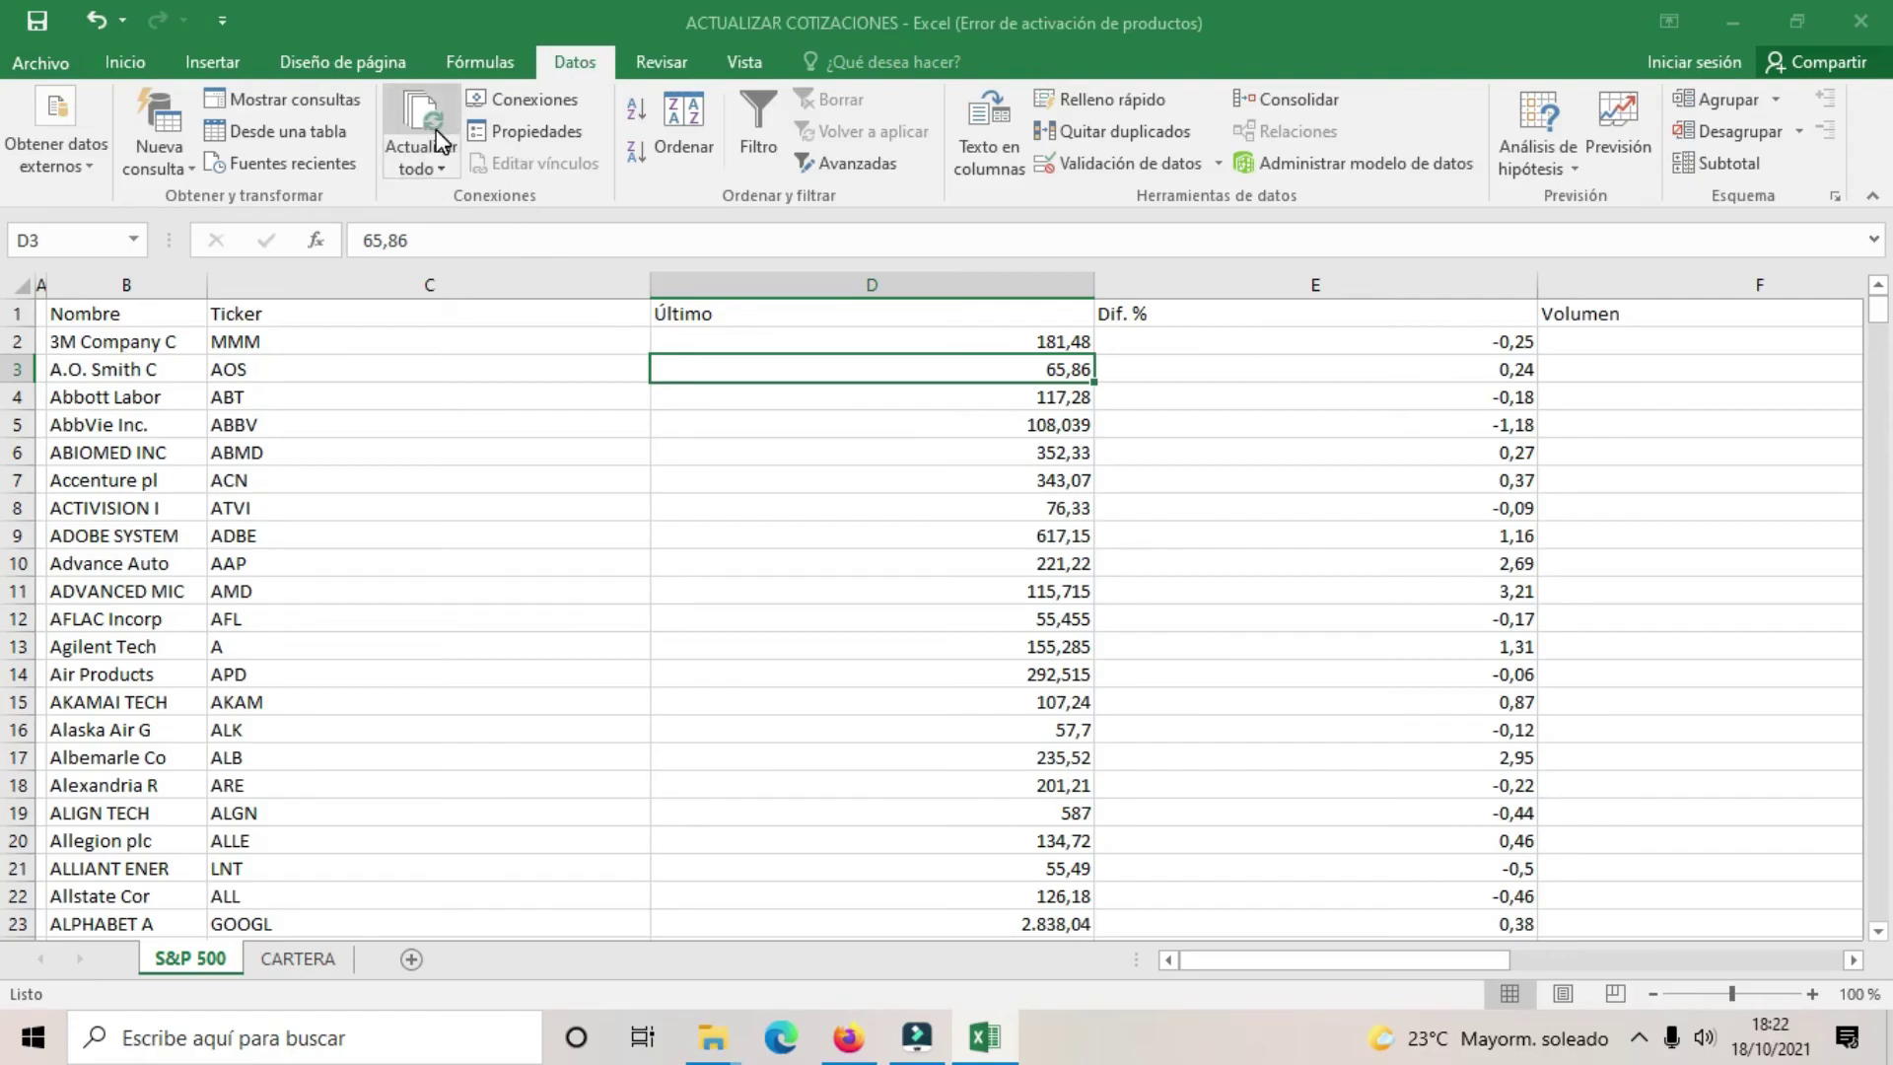
Step: In the sp500 query properties, enable Actualizar cada with a 45-minute interval
left_click(528, 133)
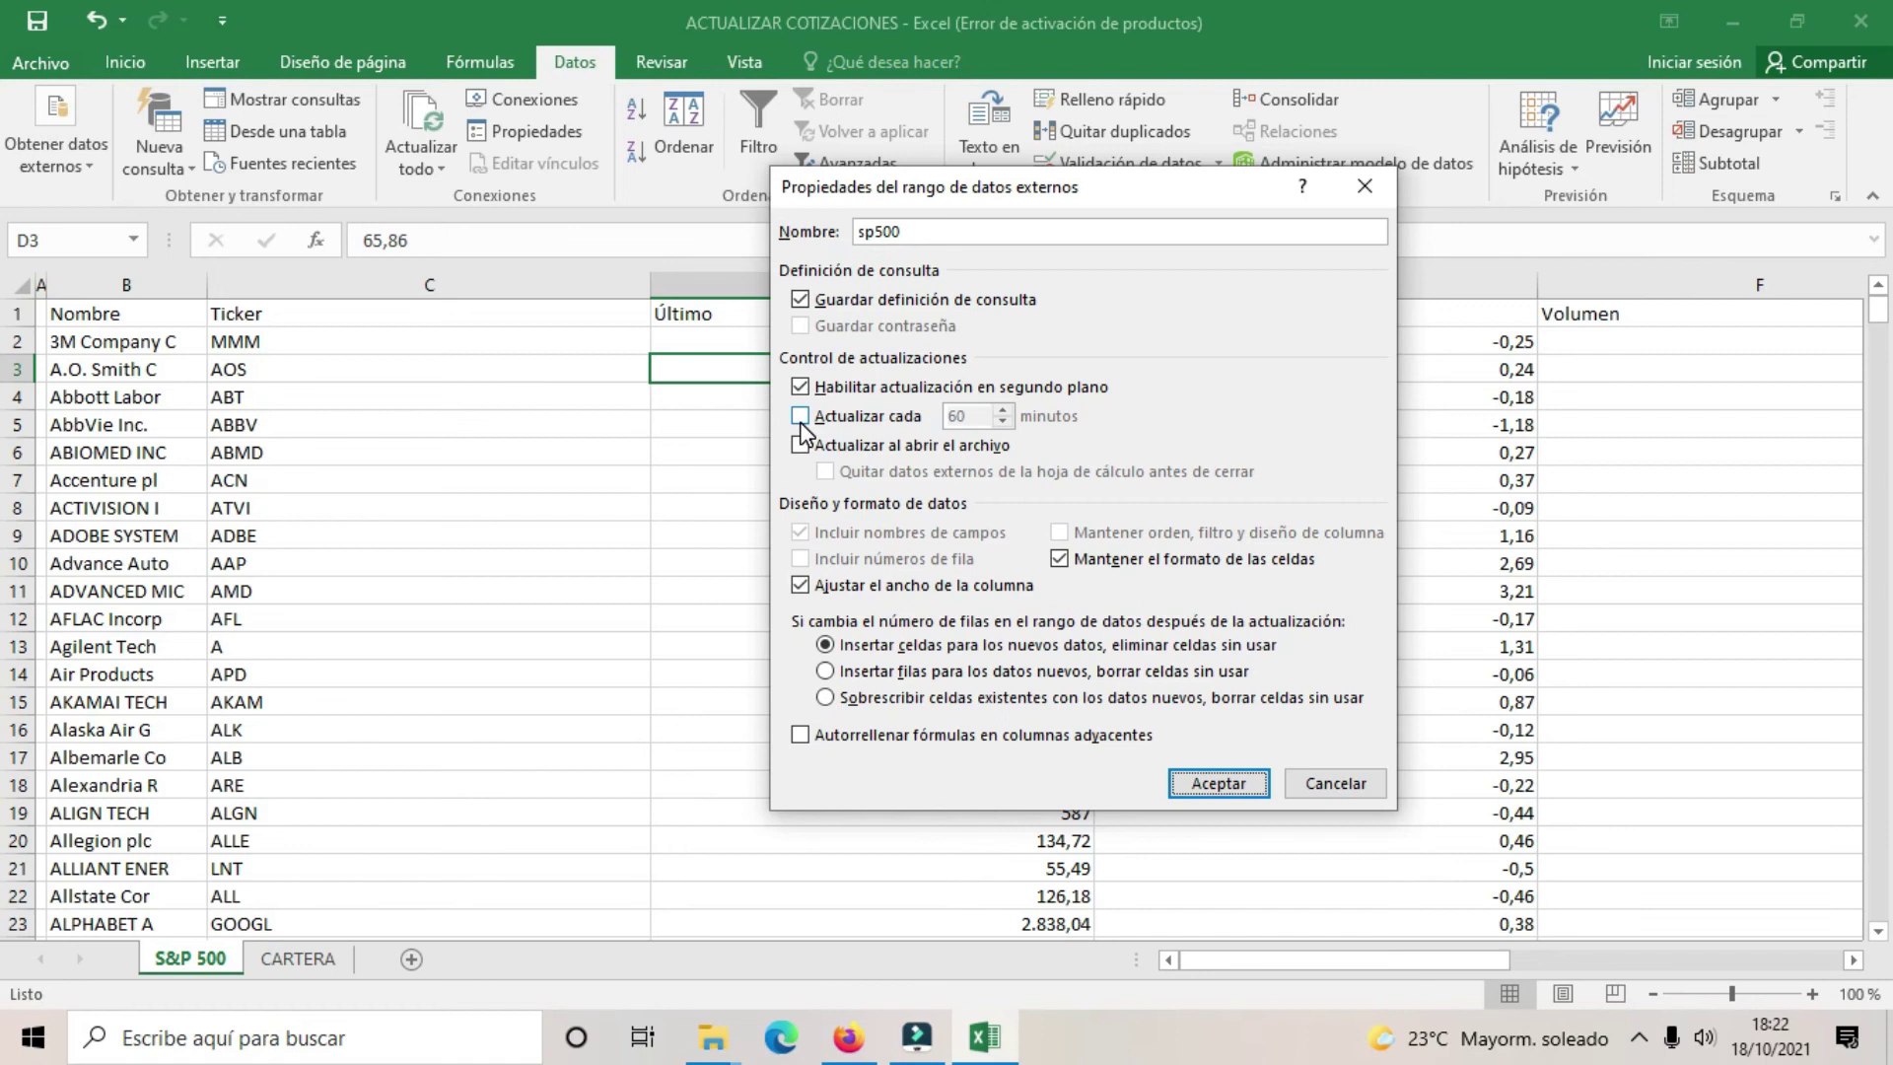
left_click(802, 416)
left_click(802, 416)
left_click(801, 416)
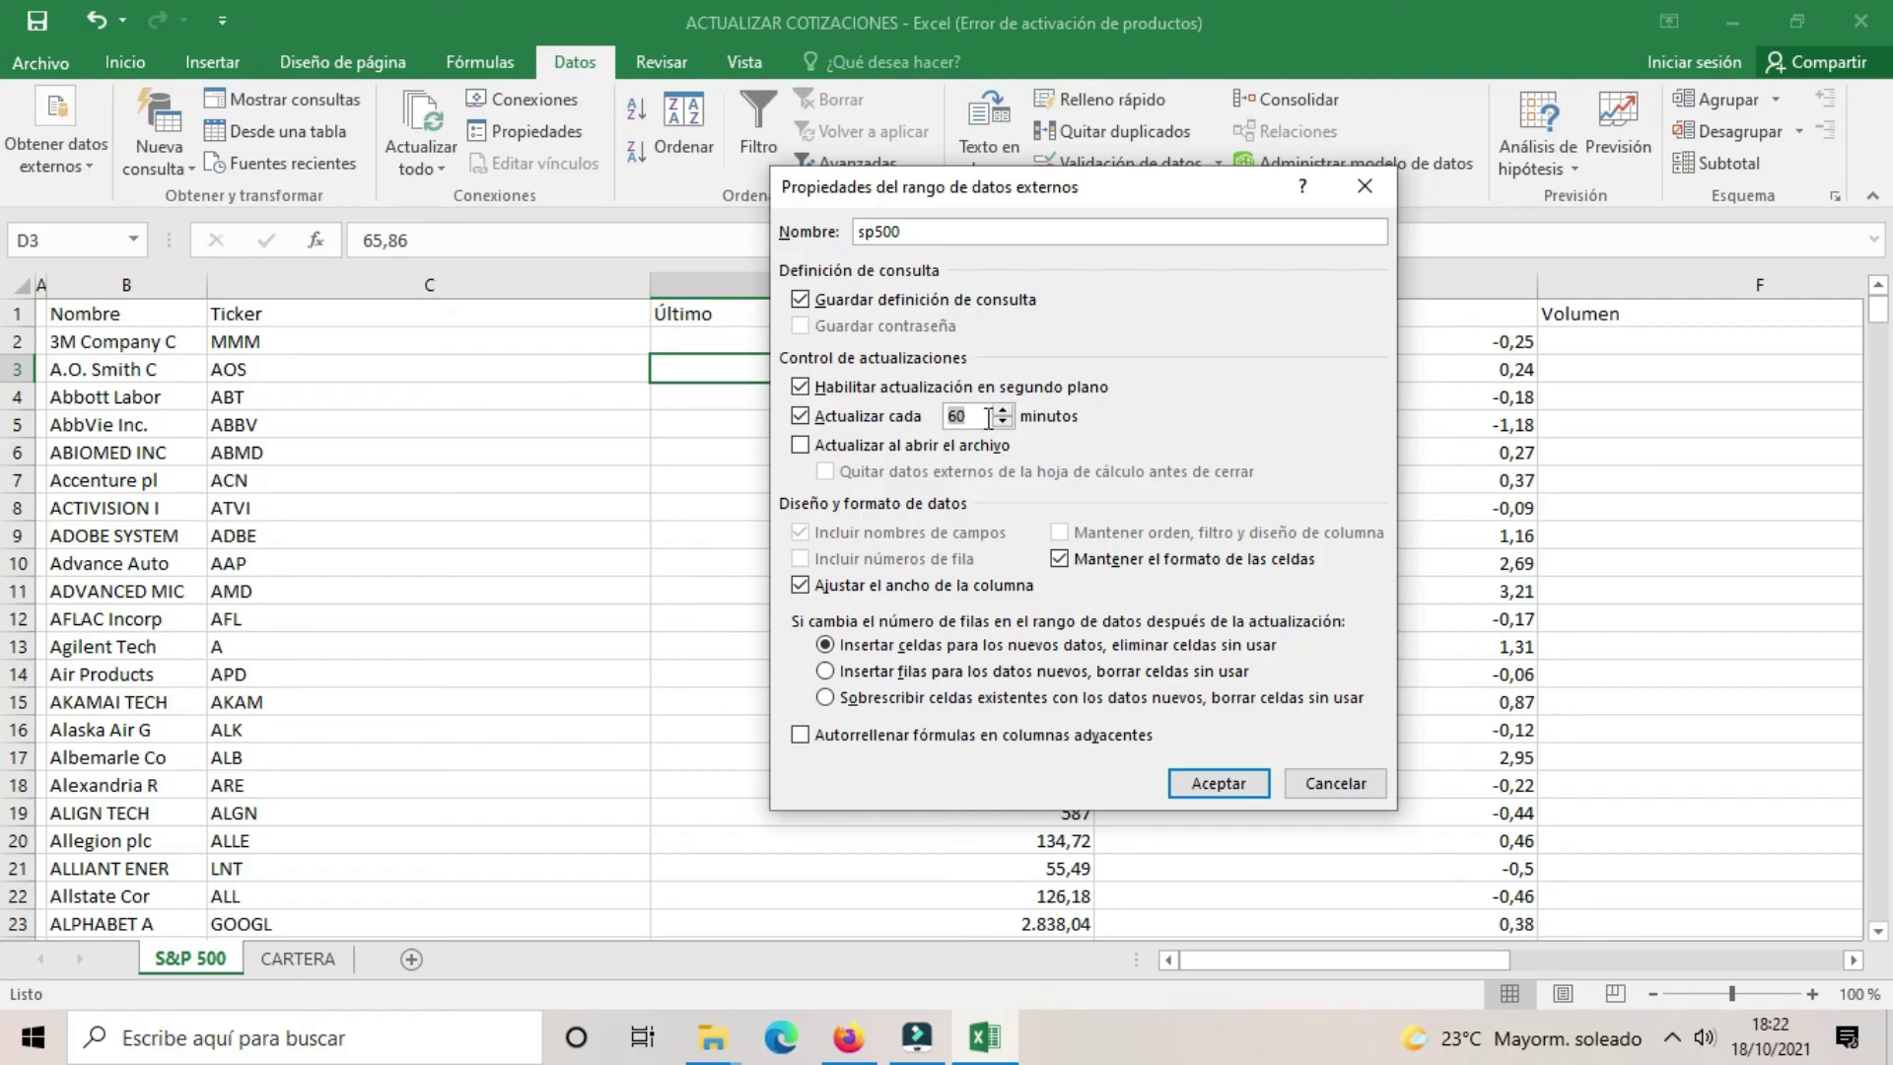
type("45")
left_click(1219, 785)
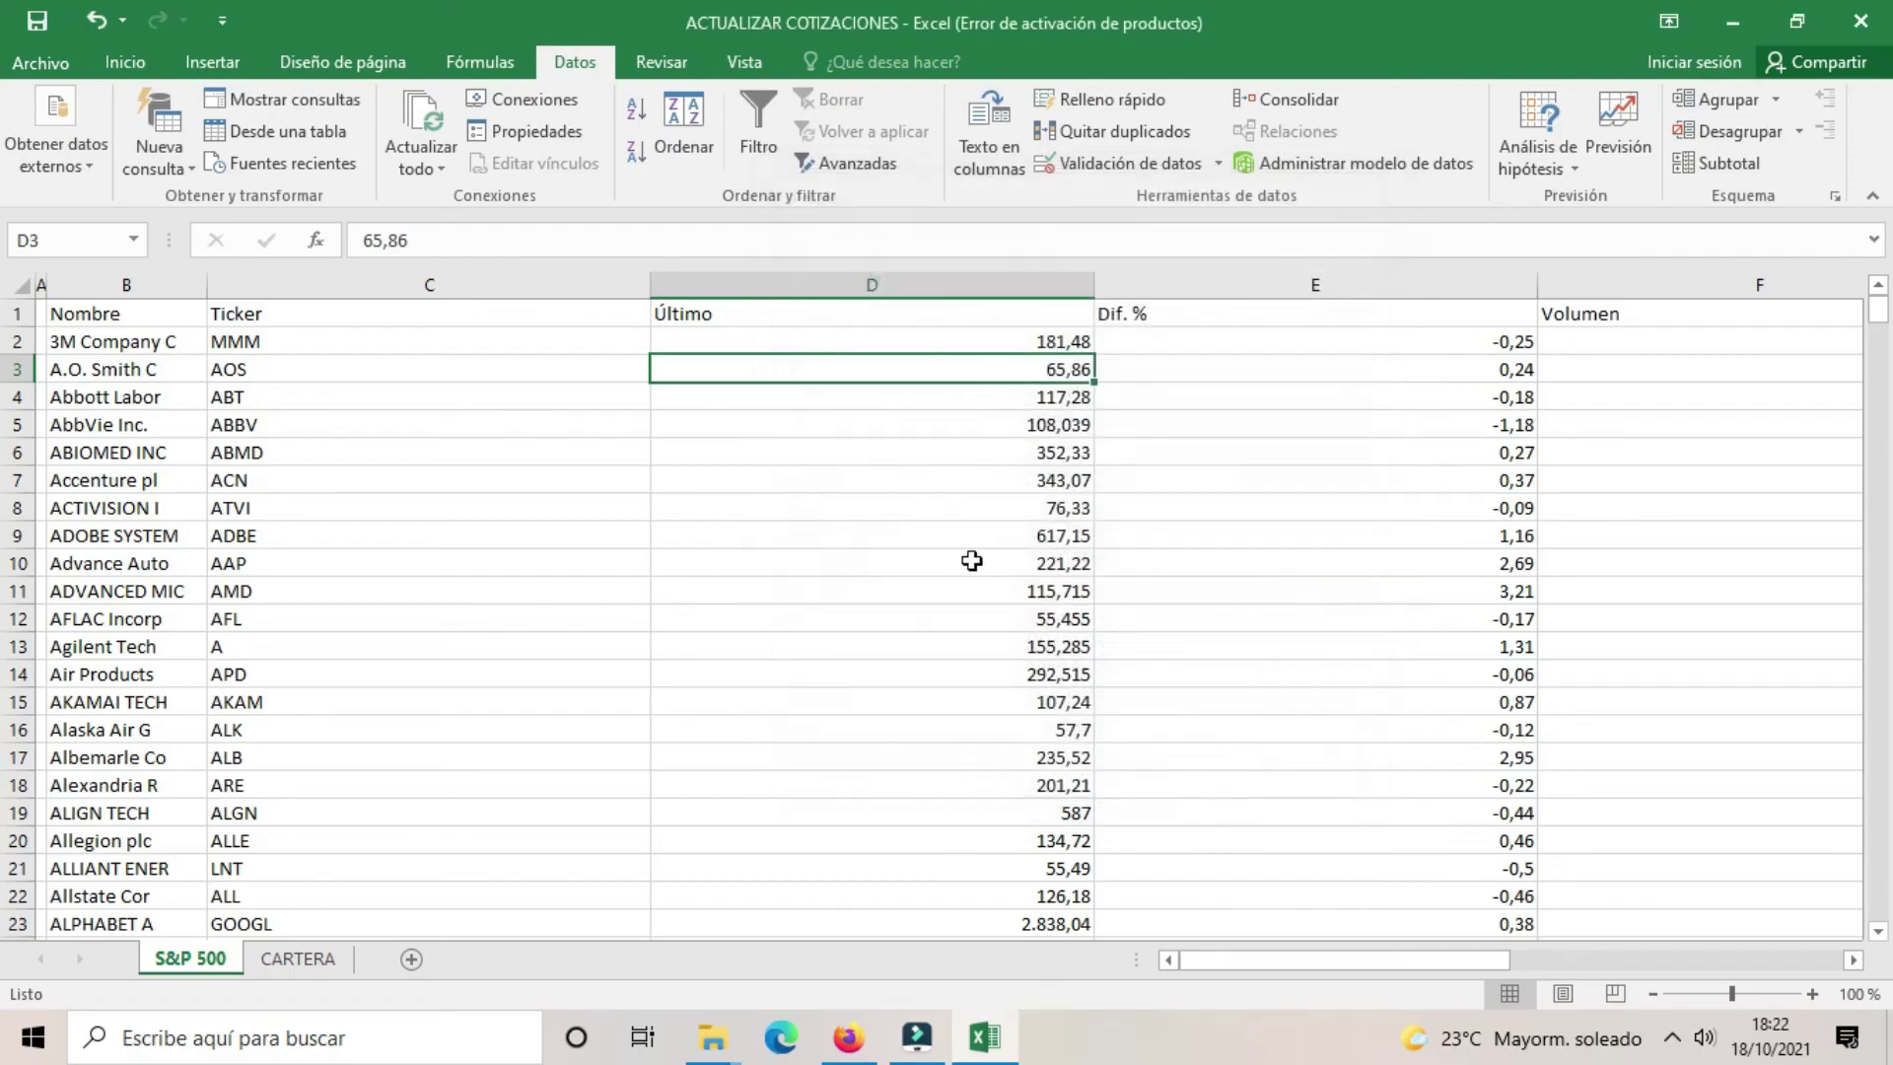